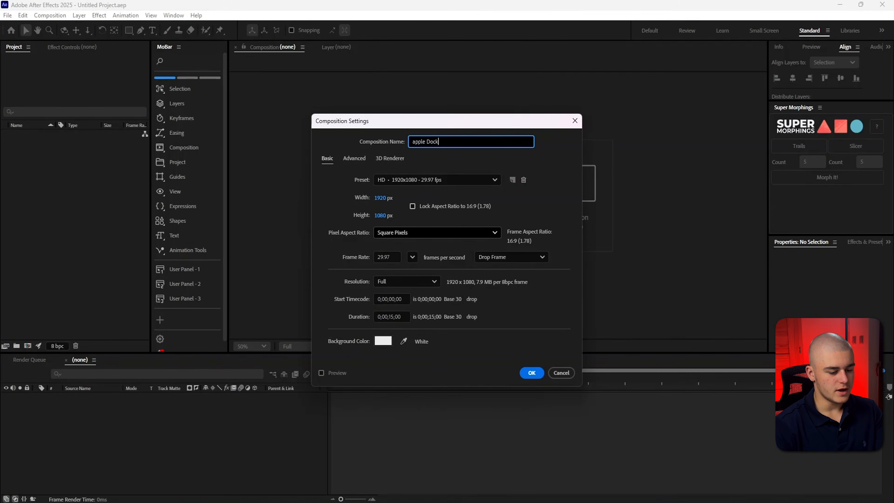
# Create the 1920x1080 apple Dock composition and import all the icon, cursor, trash and wallpaper images as footage
pyautogui.click(538, 375)
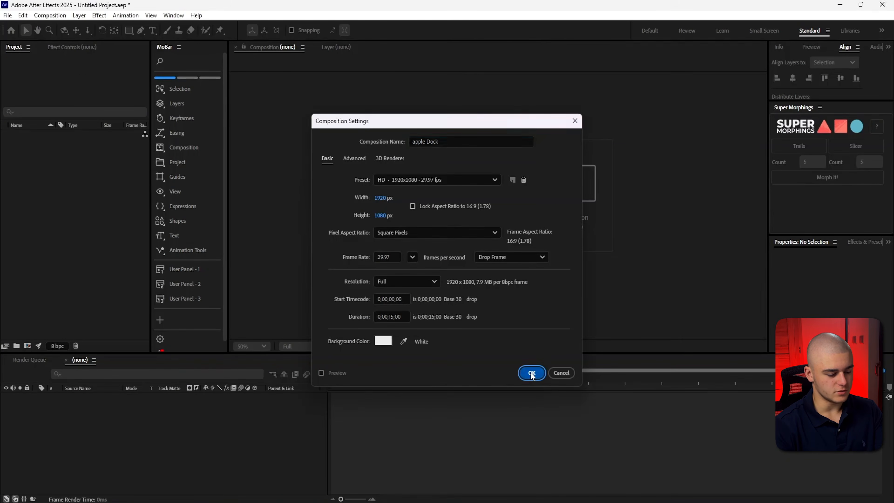
pyautogui.doubleClick(105, 207)
pyautogui.hotkey('ctrl', 'a')
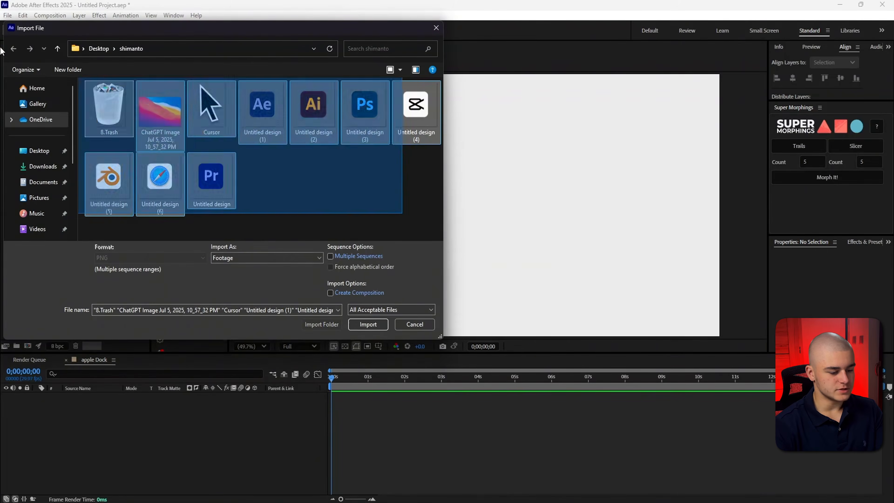
pyautogui.click(360, 323)
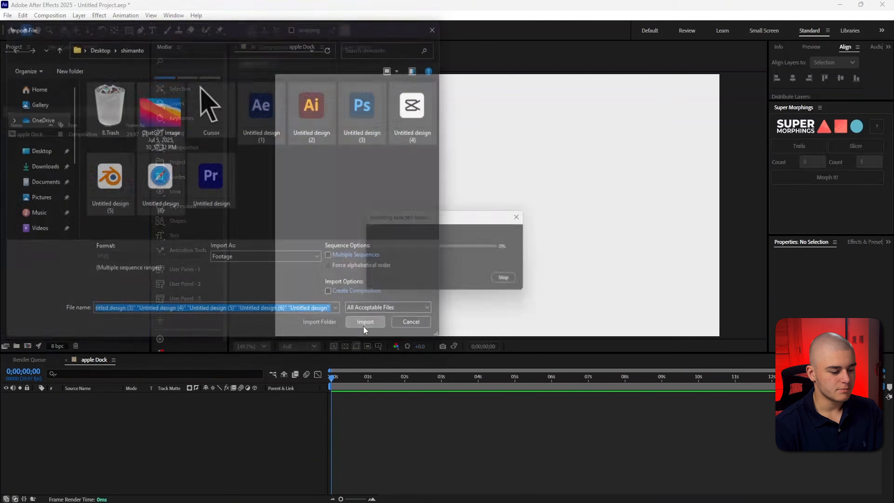
# Draw a wide, flat rectangle shape across the middle of the composition as the dock
pyautogui.click(128, 30)
pyautogui.moveTo(321, 166); pyautogui.dragTo(687, 224)
pyautogui.press('v')
# Set the rectangle's roundness to 83 and centre it horizontally and vertically in the composition
pyautogui.click(109, 377)
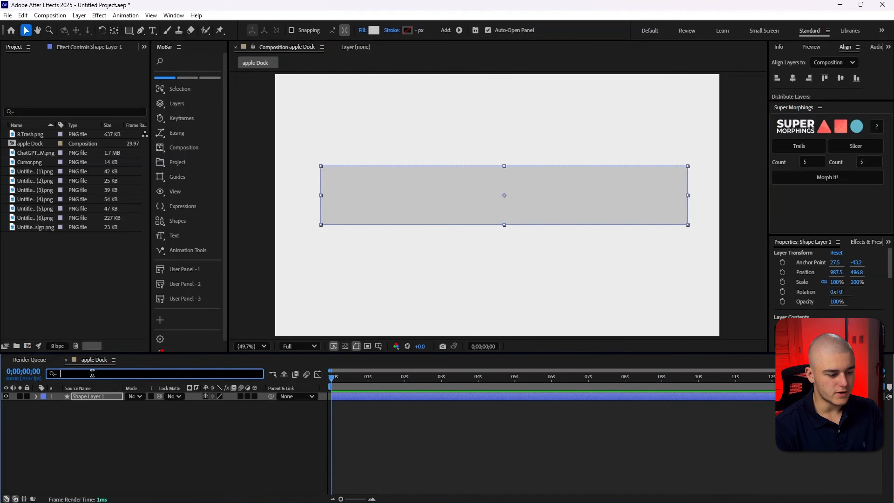
pyautogui.write('r')
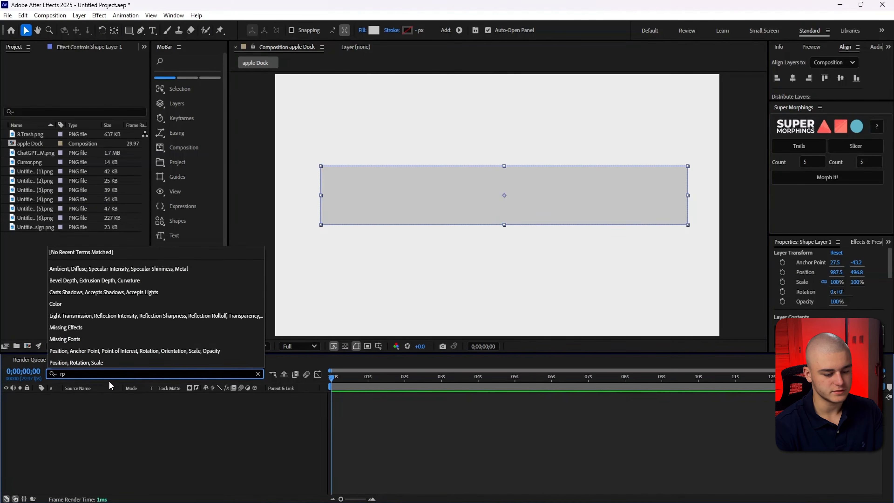
pyautogui.write('oun')
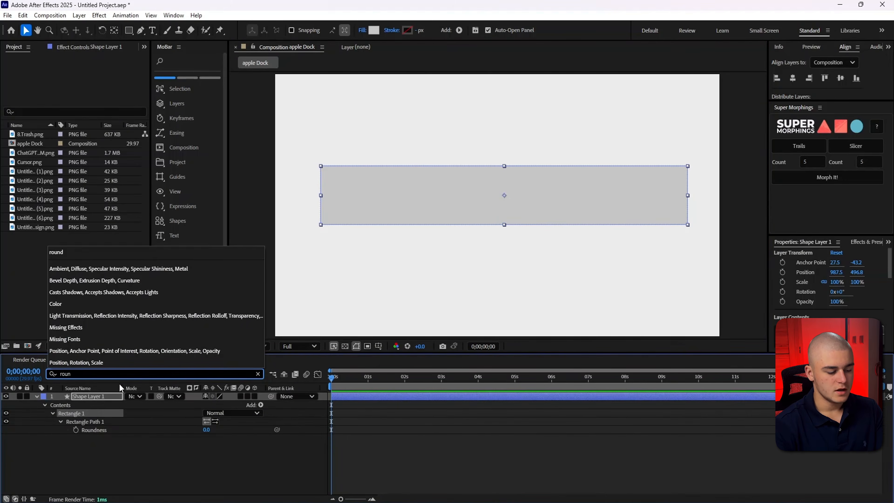
pyautogui.click(174, 433)
pyautogui.moveTo(207, 430)
pyautogui.mouseDown()
pyautogui.moveTo(249, 430)
pyautogui.moveTo(217, 429)
pyautogui.mouseUp()
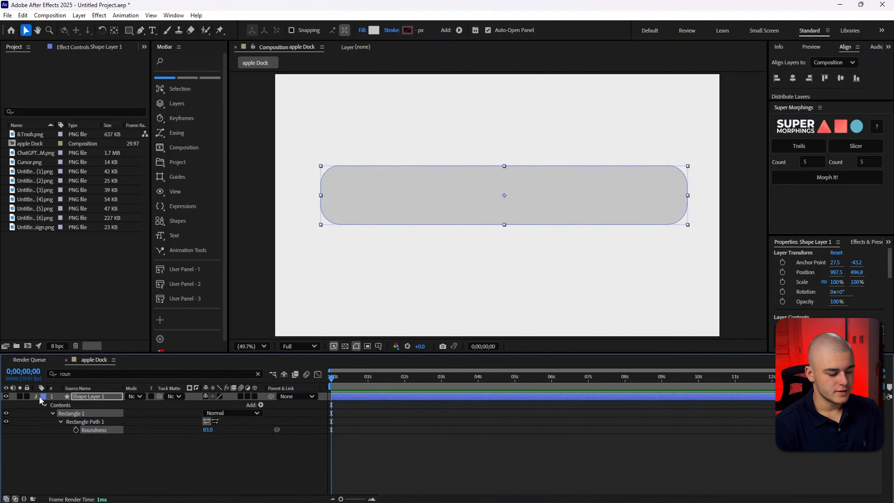
pyautogui.click(793, 78)
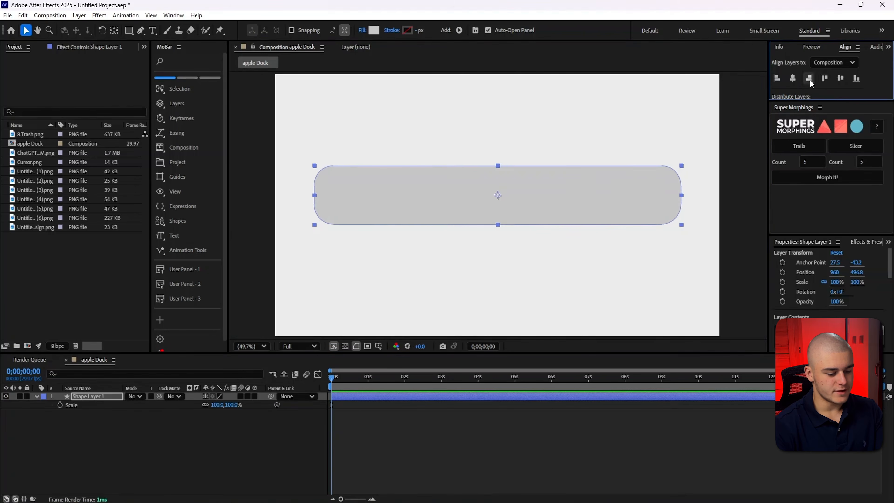
pyautogui.click(839, 81)
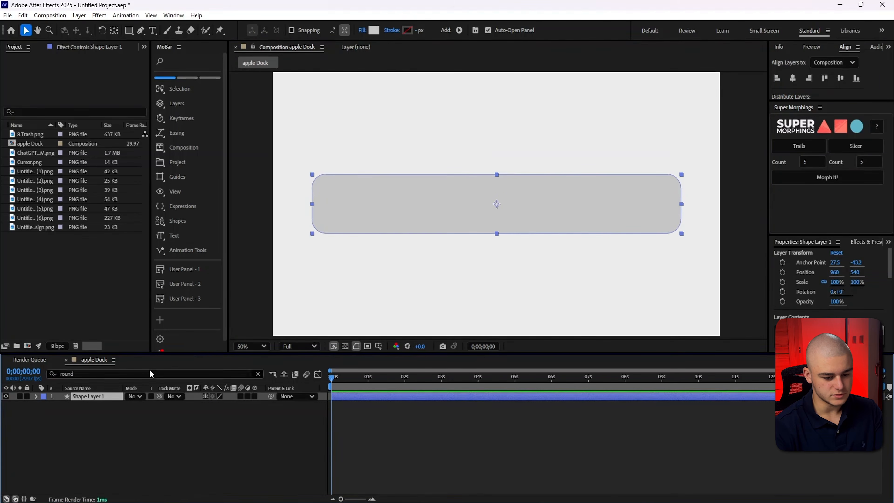
# Change the rounded rectangle's fill to a dark grey, about #1B1B1B
pyautogui.click(374, 30)
pyautogui.moveTo(387, 178); pyautogui.dragTo(162, 153)
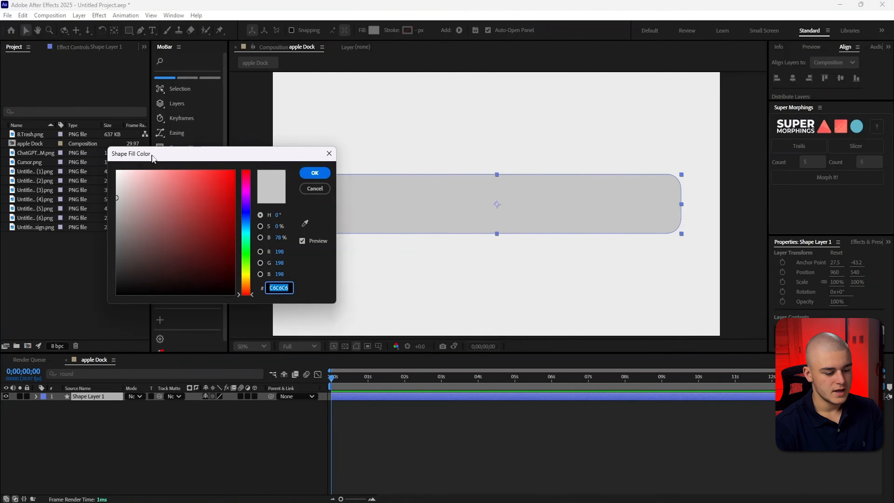
pyautogui.click(165, 246)
pyautogui.moveTo(165, 246); pyautogui.dragTo(112, 280)
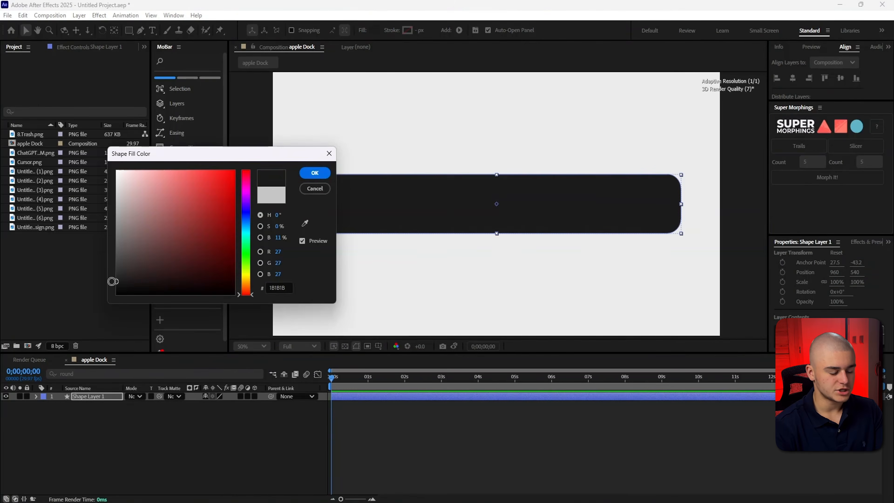
pyautogui.click(314, 174)
pyautogui.click(279, 429)
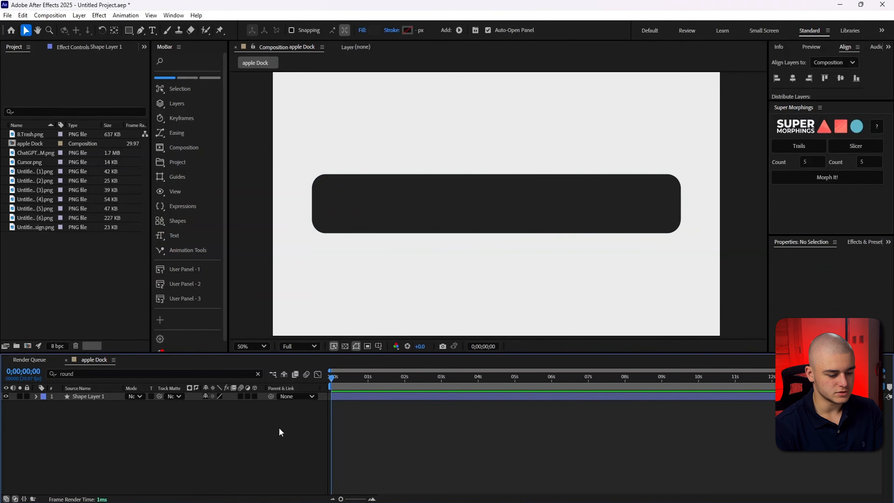
# Place the wallpaper image below the rectangle layer and scale it to 126% to fill the frame
pyautogui.click(38, 155)
pyautogui.moveTo(56, 246); pyautogui.dragTo(75, 405)
pyautogui.press('s')
pyautogui.moveTo(213, 413); pyautogui.dragTo(226, 414)
pyautogui.click(212, 467)
pyautogui.press('s')
# Rename the background image layer wallapper and lock it
pyautogui.click(90, 406)
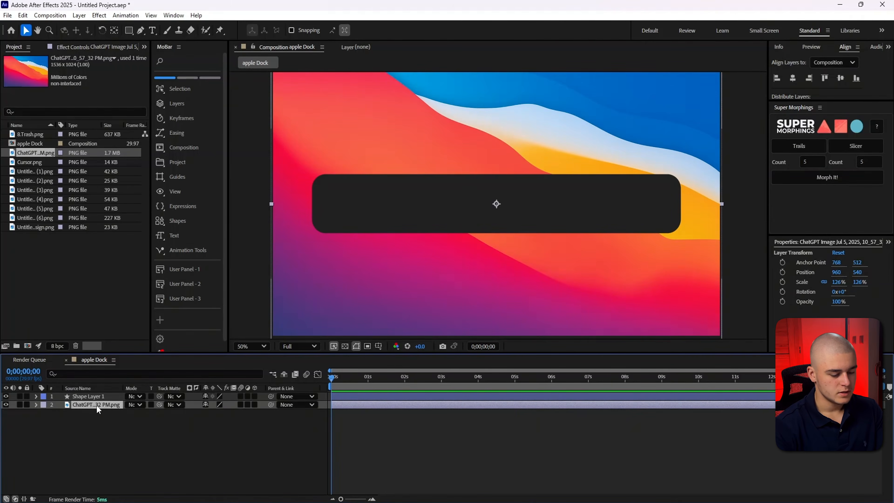
pyautogui.press('Return')
pyautogui.write('wallapper')
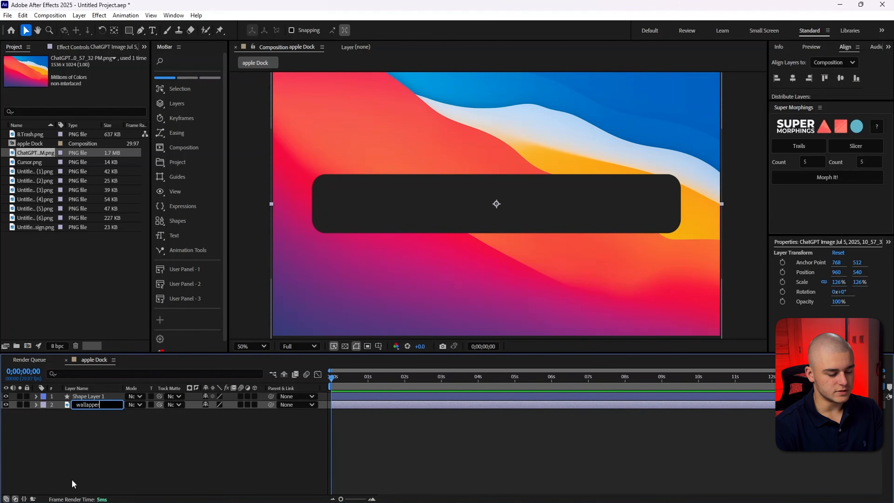
pyautogui.press('Return')
pyautogui.click(27, 404)
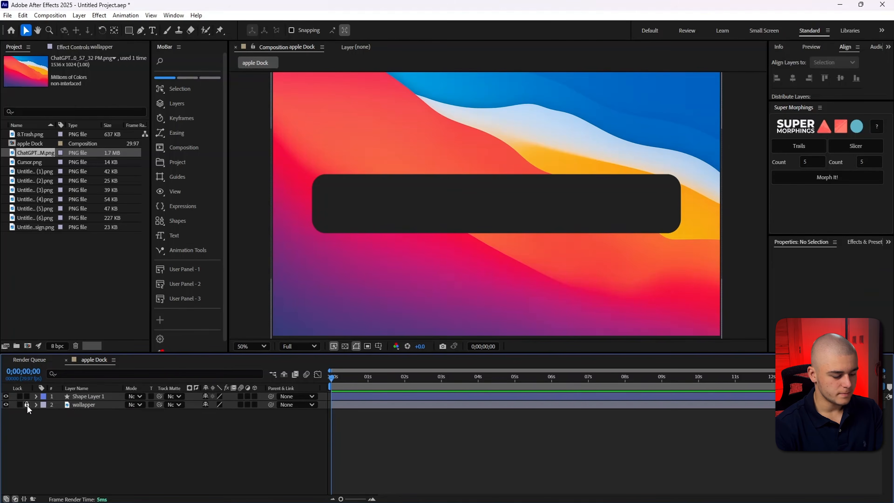
# Rename the rectangle shape layer main dock
pyautogui.click(92, 396)
pyautogui.press('Return')
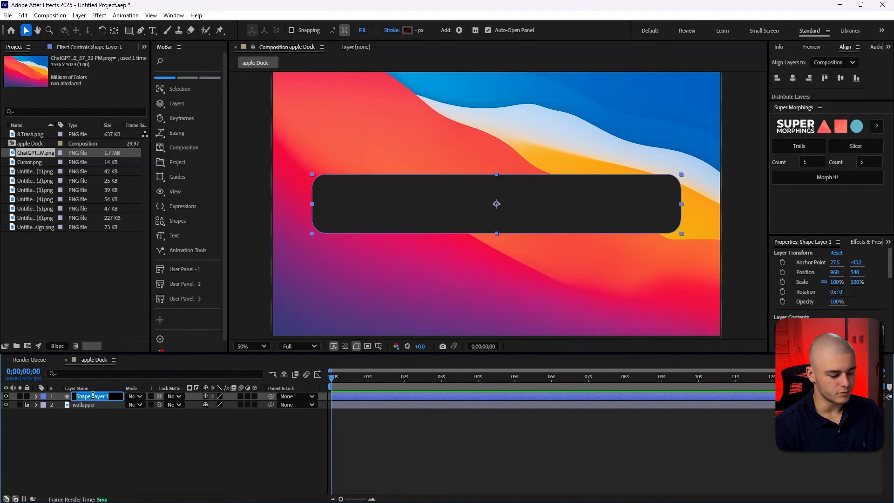
pyautogui.write('main dock')
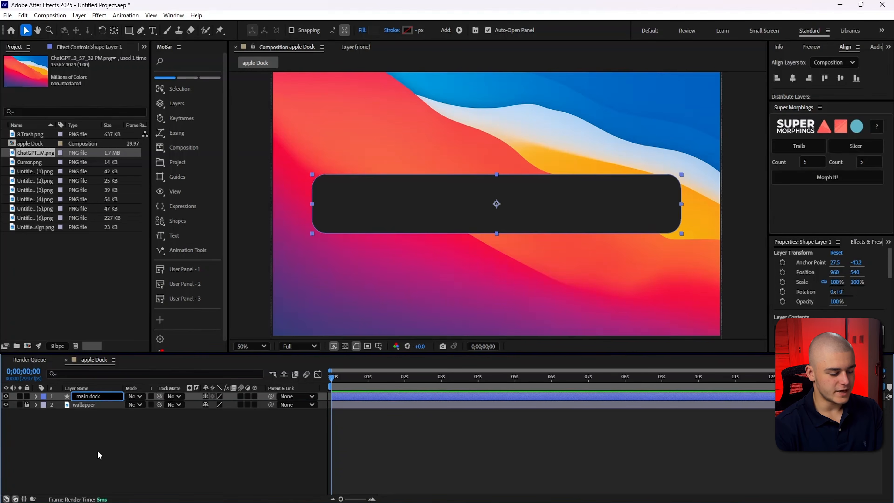
pyautogui.click(99, 454)
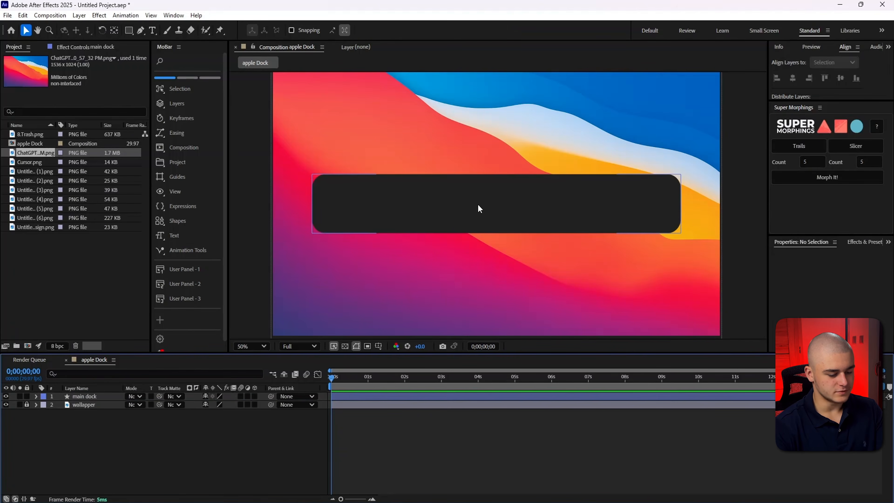
# Add the Ae icon image as the top layer and scale it to 26%
pyautogui.click(20, 173)
pyautogui.moveTo(27, 172); pyautogui.dragTo(106, 393)
pyautogui.press('s')
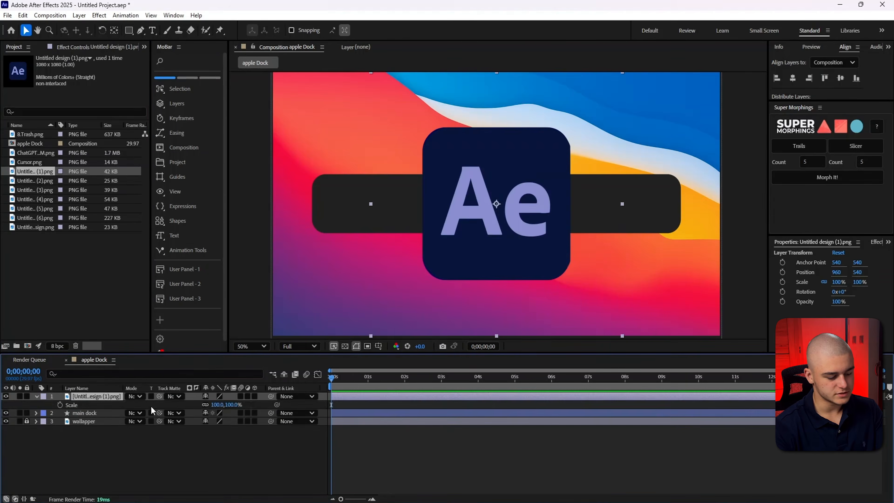
pyautogui.moveTo(217, 408); pyautogui.dragTo(8, 404)
# Place the Ae icon at the left end of the dock, at position 297, 540
pyautogui.press('p')
pyautogui.click(840, 78)
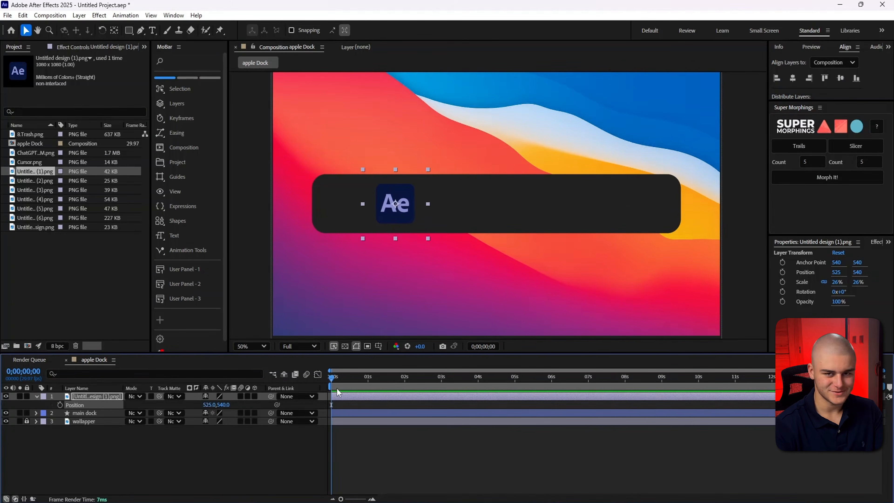
pyautogui.moveTo(209, 408); pyautogui.dragTo(100, 403)
pyautogui.click(236, 485)
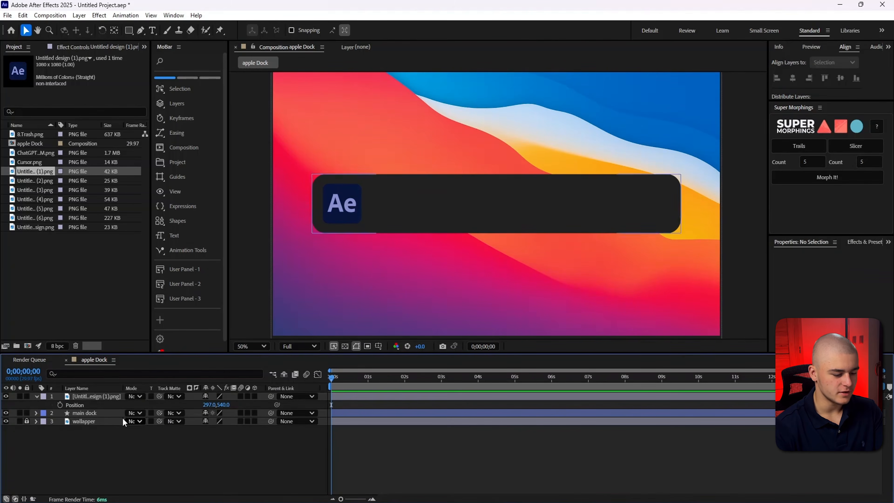
# Add the Ai icon image as the top layer and rename the two icon layers ae and ai
pyautogui.click(29, 180)
pyautogui.moveTo(92, 306); pyautogui.dragTo(83, 394)
pyautogui.click(84, 405)
pyautogui.press('Return')
pyautogui.write('a')
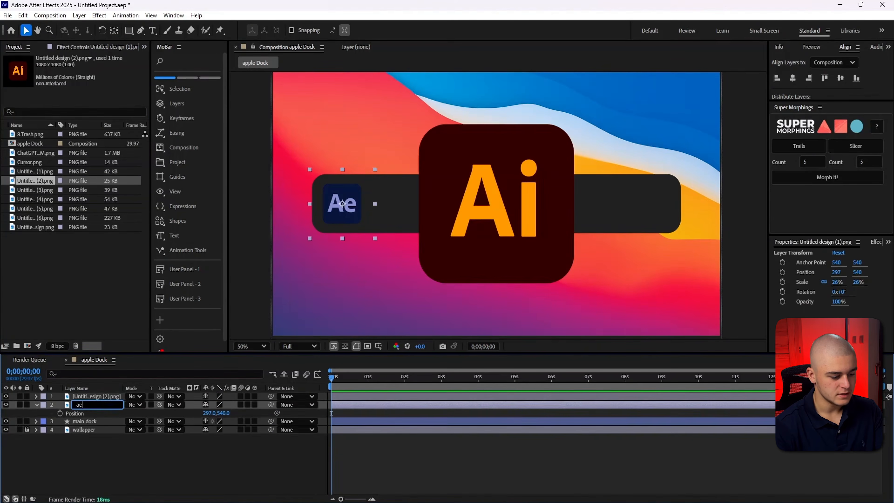
pyautogui.write('e')
pyautogui.press('Return')
pyautogui.click(99, 398)
pyautogui.press('Return')
pyautogui.write('a')
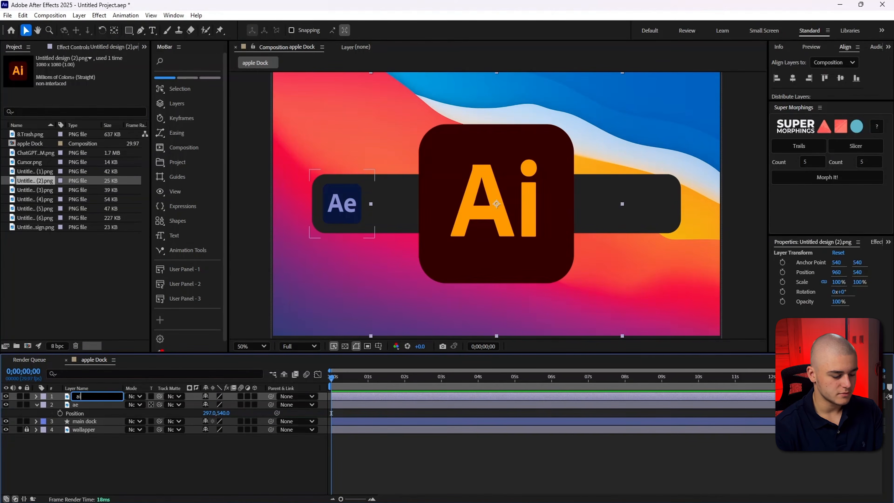
pyautogui.write('i')
pyautogui.press('Return')
# Scale the Ai icon layer to 26% to match the Ae icon
pyautogui.click(101, 405)
pyautogui.keyDown('ctrl'); pyautogui.click(94, 394); pyautogui.keyUp('ctrl')
pyautogui.press('s')
pyautogui.click(219, 404)
pyautogui.write('26')
pyautogui.press('Return')
# Move the Ai icon beside the Ae icon, to an X position of about 517
pyautogui.click(93, 412)
pyautogui.click(84, 394)
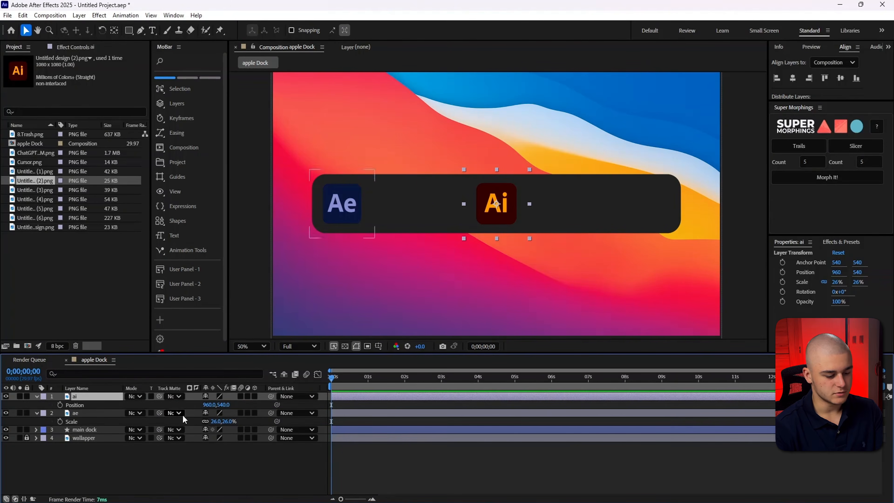
pyautogui.click(210, 405)
pyautogui.write('518')
pyautogui.press('Return')
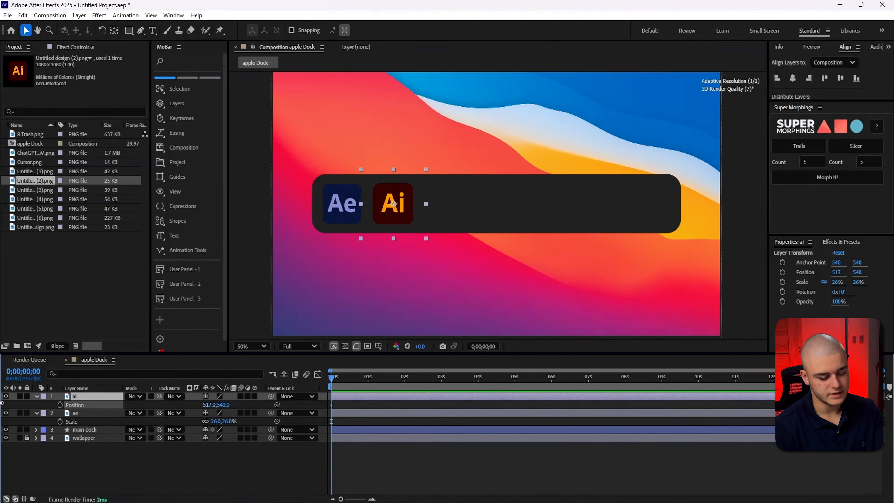
# Add the Ps icon as layer ps at 26% scale and position it at 749, 540 beside the Ai icon
pyautogui.moveTo(35, 189); pyautogui.dragTo(285, 420)
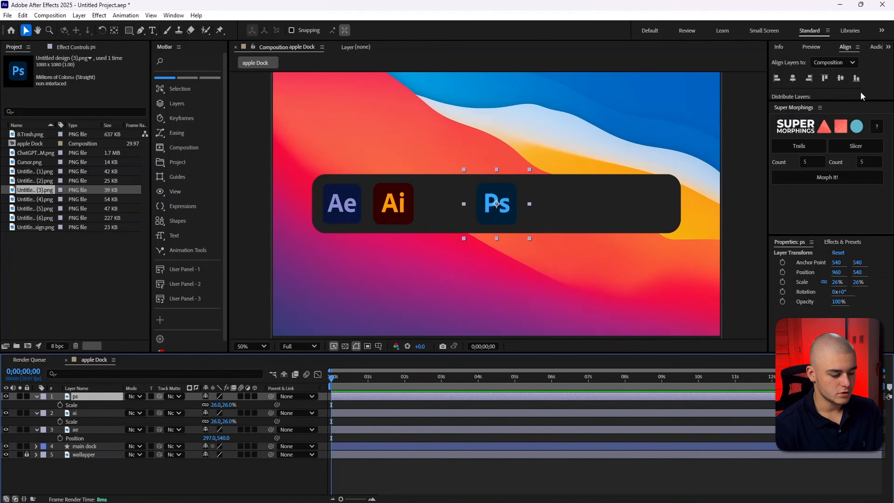
pyautogui.click(861, 96)
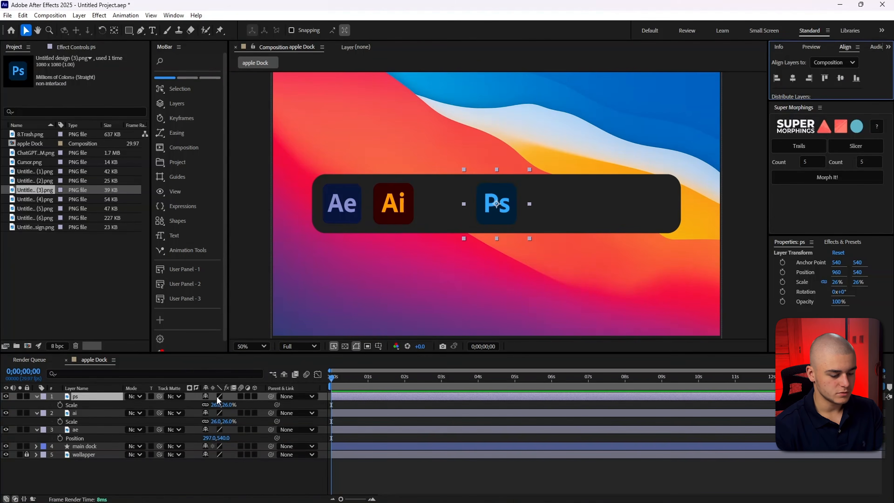
pyautogui.click(155, 395)
pyautogui.press('p')
pyautogui.moveTo(212, 405); pyautogui.dragTo(115, 404)
# Add the CapCut icon as layer cc at 26% scale and position it at 974, 540 beside the Ps icon
pyautogui.click(32, 200)
pyautogui.moveTo(32, 202); pyautogui.dragTo(85, 395)
pyautogui.press('Return')
pyautogui.write('cc')
pyautogui.press('Return')
pyautogui.hotkey('ctrl', 'v')
pyautogui.press('p')
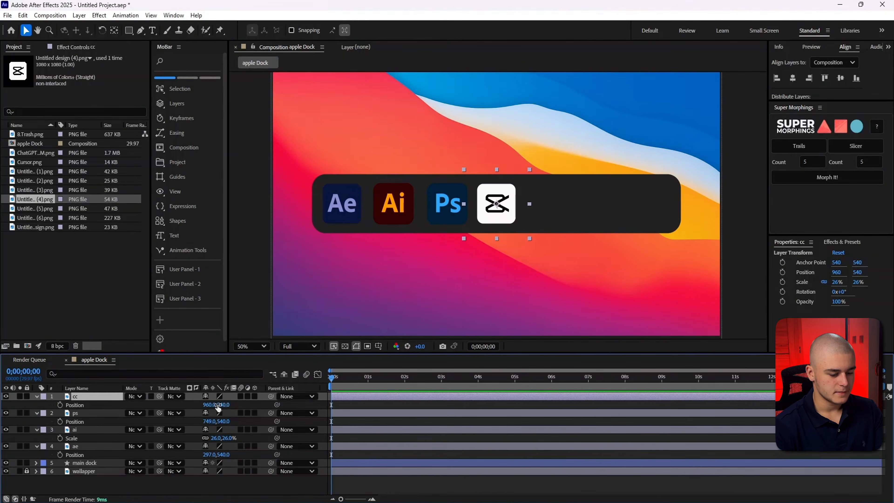
pyautogui.moveTo(218, 405); pyautogui.dragTo(223, 405)
pyautogui.click(487, 392)
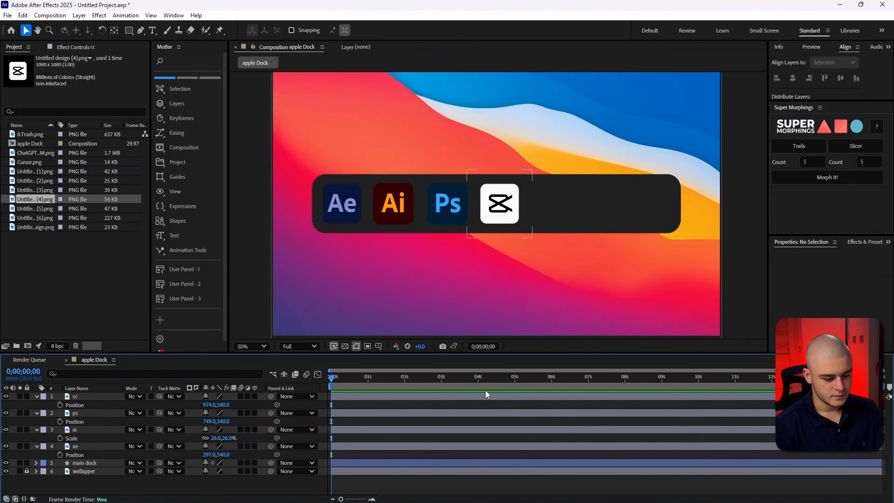
# Add the Safari icon at 26% scale and position it at 1201, 540 beside the CapCut icon
pyautogui.moveTo(35, 218); pyautogui.dragTo(85, 394)
pyautogui.hotkey('ctrl', 'v')
pyautogui.moveTo(504, 209); pyautogui.dragTo(562, 211)
pyautogui.press('p')
# Add the Pr icon image as the top layer, and rename the Safari layer sfari and the Pr layer pr
pyautogui.moveTo(35, 227); pyautogui.dragTo(99, 399)
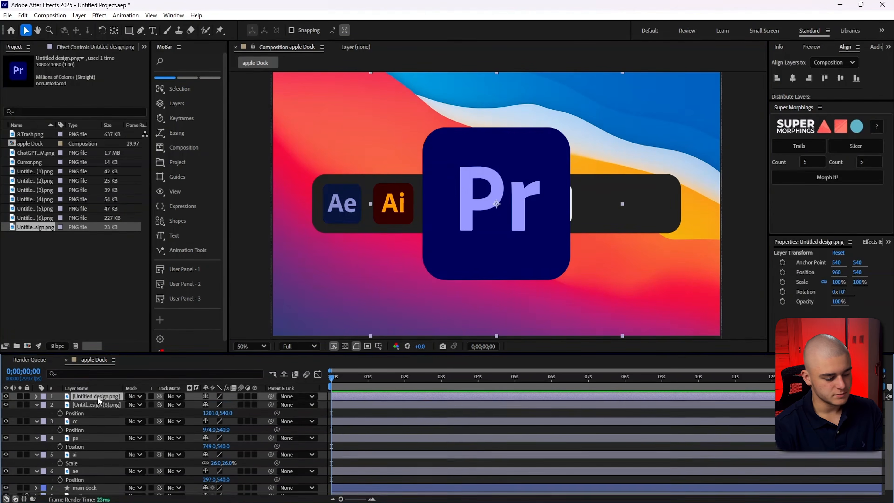
pyautogui.press('s')
pyautogui.click(105, 413)
pyautogui.press('Return')
pyautogui.write('sfari')
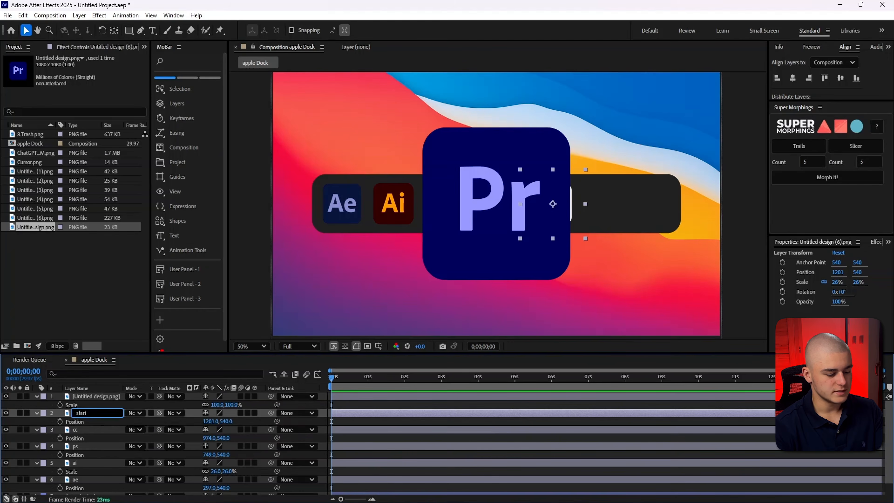
pyautogui.press('Return')
pyautogui.click(78, 396)
pyautogui.press('Return')
pyautogui.write('pr')
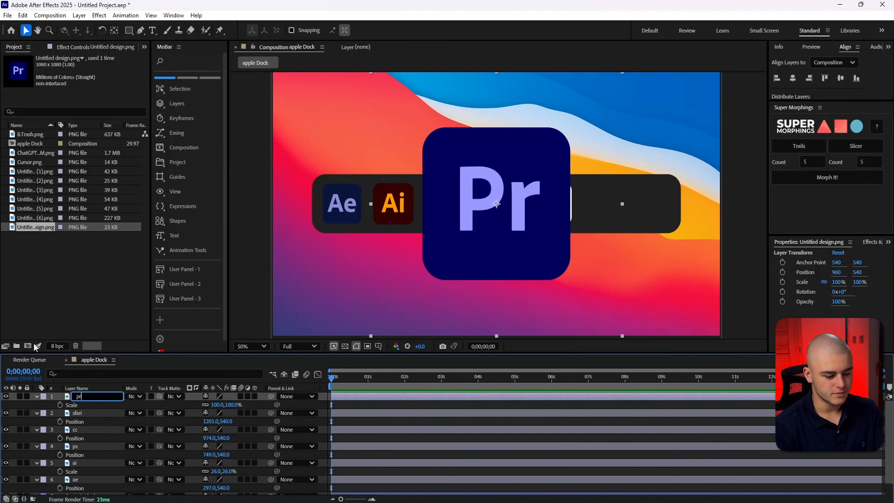
pyautogui.press('Return')
# Scale the Pr icon to 26% and move it beside the Safari icon, to an X position of about 1401
pyautogui.click(217, 404)
pyautogui.write('26')
pyautogui.press('Return')
pyautogui.click(839, 80)
pyautogui.click(96, 390)
pyautogui.press('p')
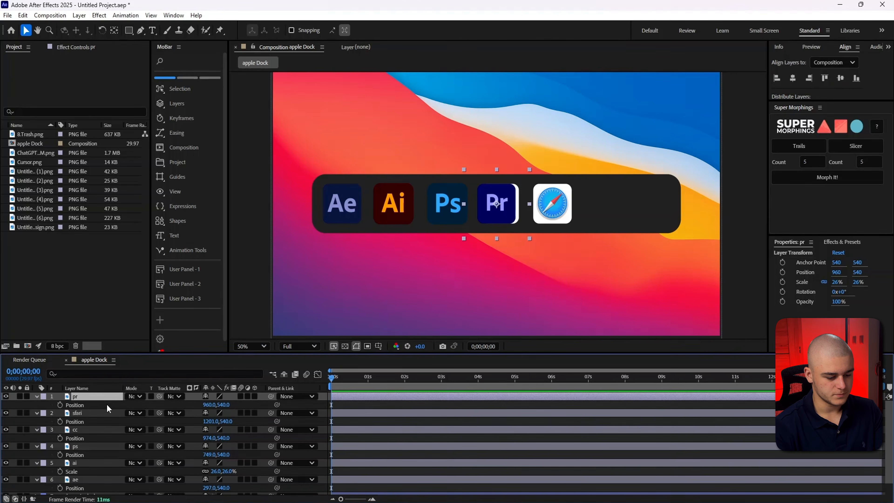
pyautogui.moveTo(206, 408); pyautogui.dragTo(413, 407)
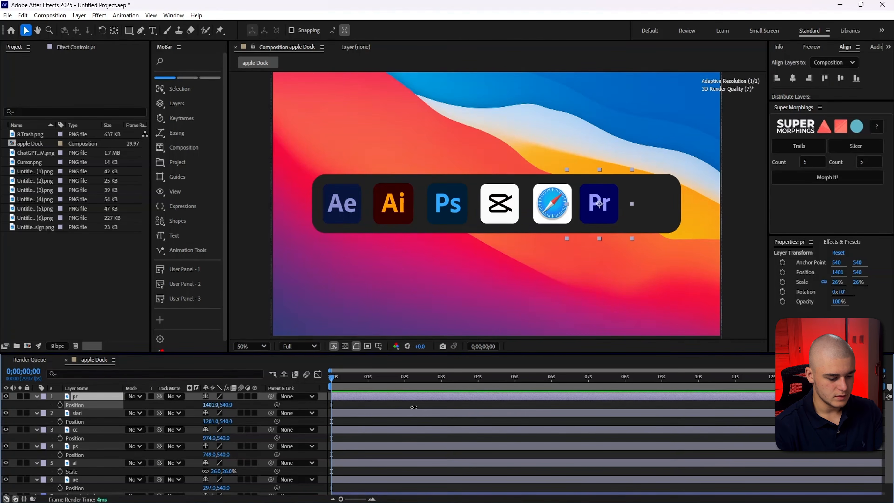
# Activate the Pen tool with nothing selected and set the shape fill to None
pyautogui.hotkey('ctrl', 'shift', 'a')
pyautogui.press('u')
pyautogui.click(140, 30)
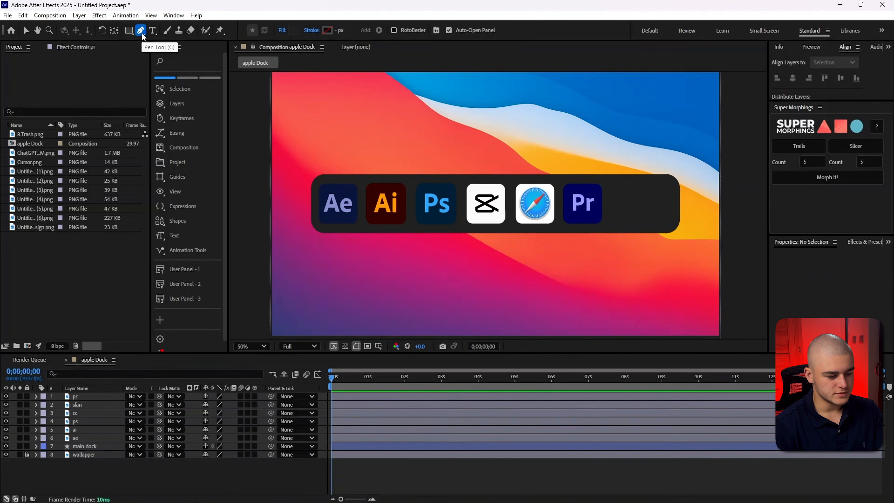
pyautogui.click(292, 30)
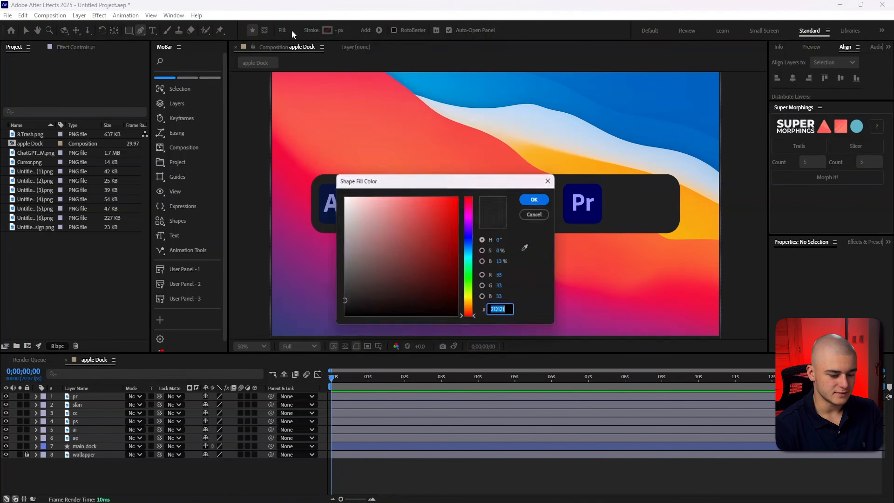
pyautogui.click(542, 199)
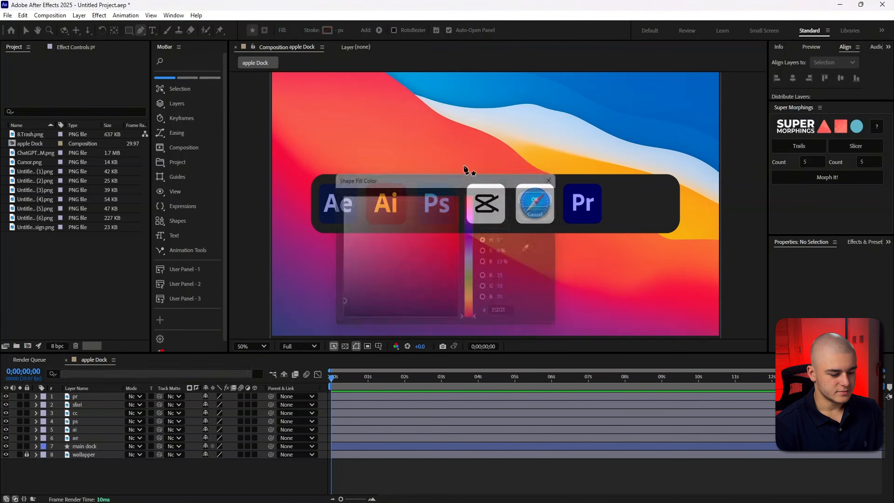
pyautogui.click(282, 30)
pyautogui.click(403, 232)
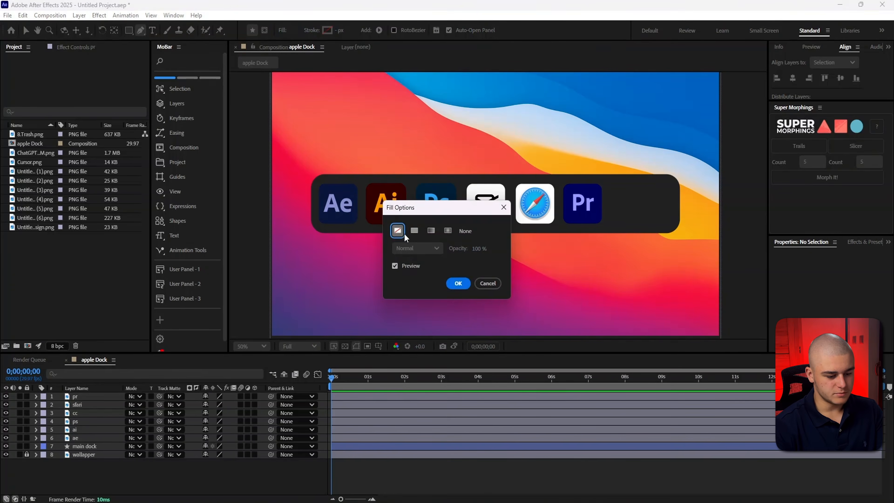
pyautogui.click(460, 288)
# Set the shape stroke to white FFFFFF with a width of 2 px
pyautogui.click(326, 32)
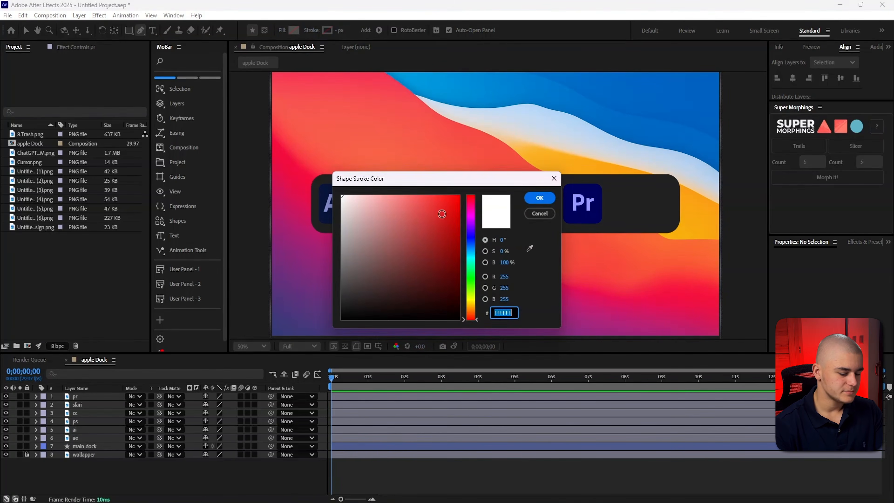
pyautogui.press('Return')
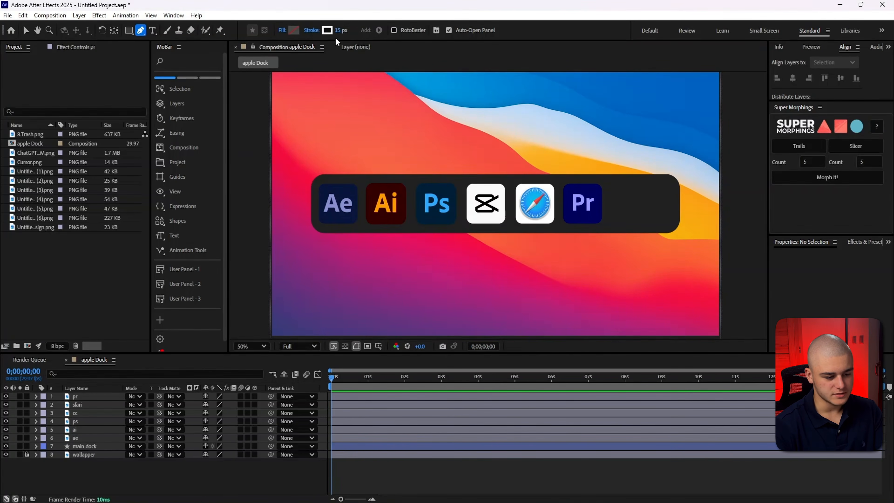
pyautogui.write('2')
pyautogui.press('Return')
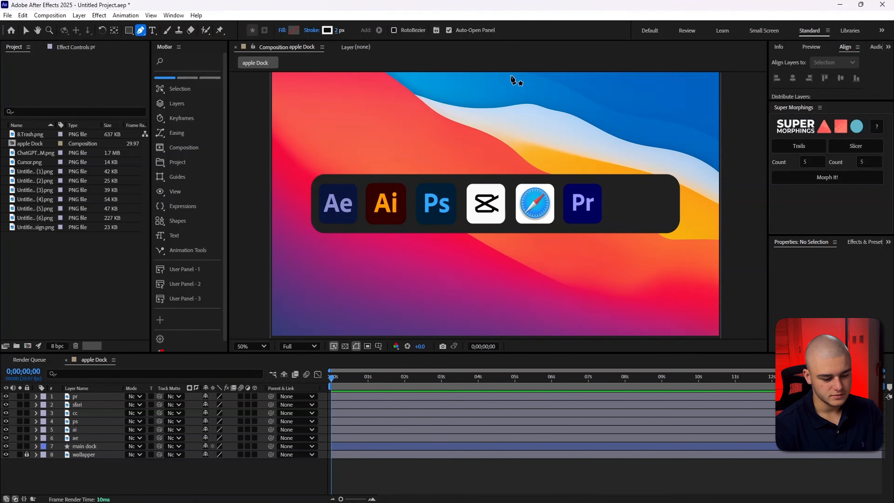
# Draw a straight vertical divider line about 70 px tall on the dock bar, just after the Pr icon
pyautogui.click(615, 189)
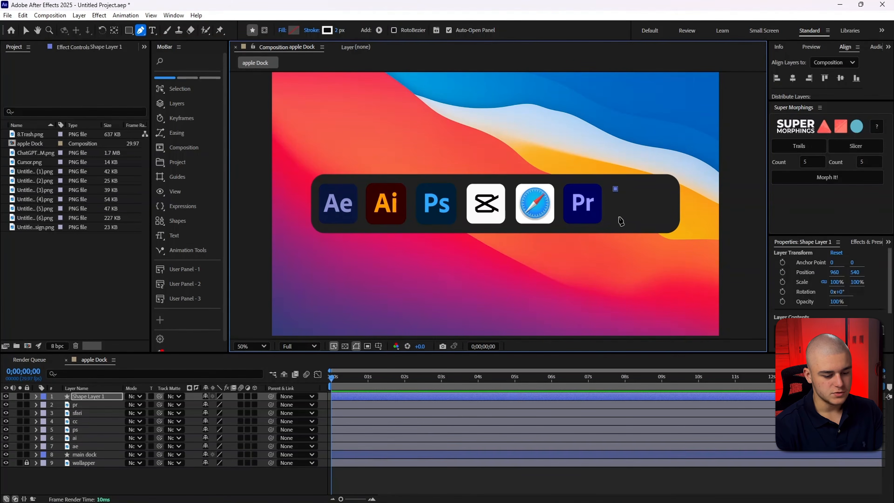
pyautogui.click(615, 219)
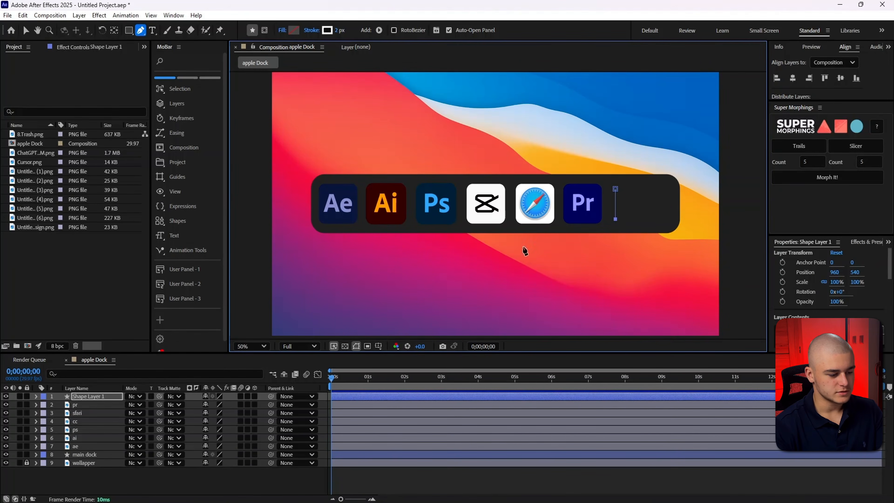
pyautogui.click(25, 30)
pyautogui.click(129, 92)
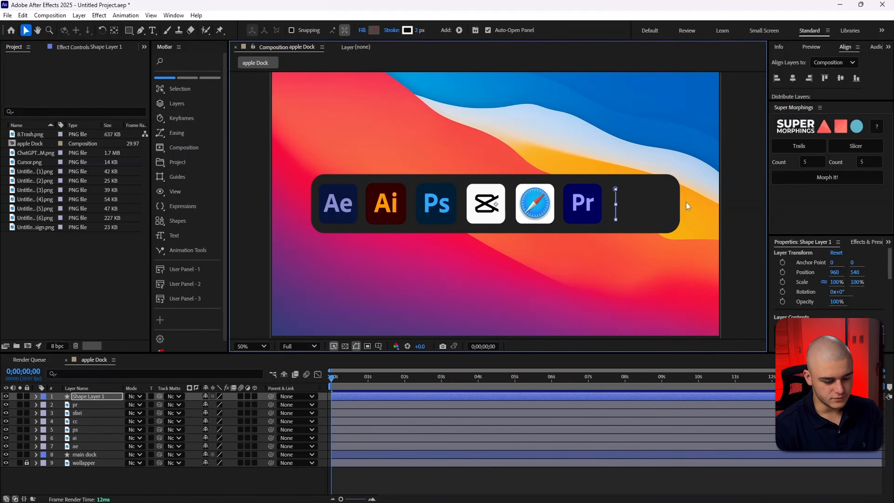
pyautogui.click(705, 214)
pyautogui.click(616, 207)
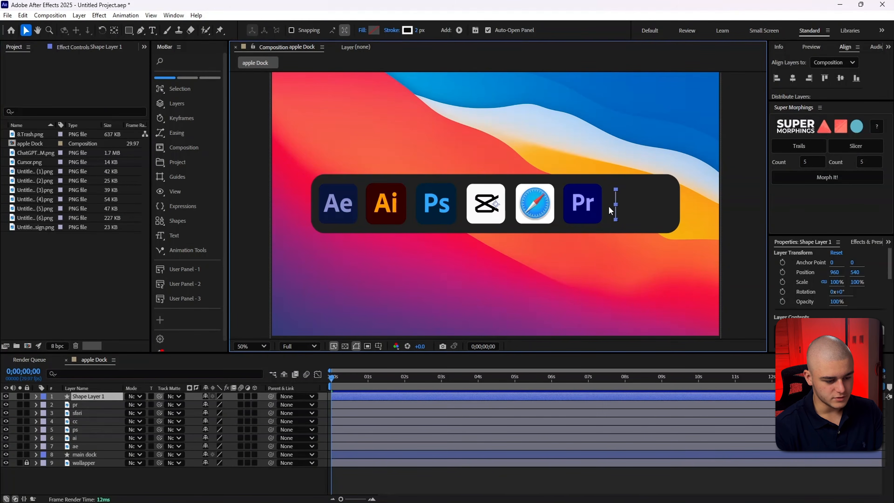
# Set the divider line's stroke width to 4 px
pyautogui.click(418, 31)
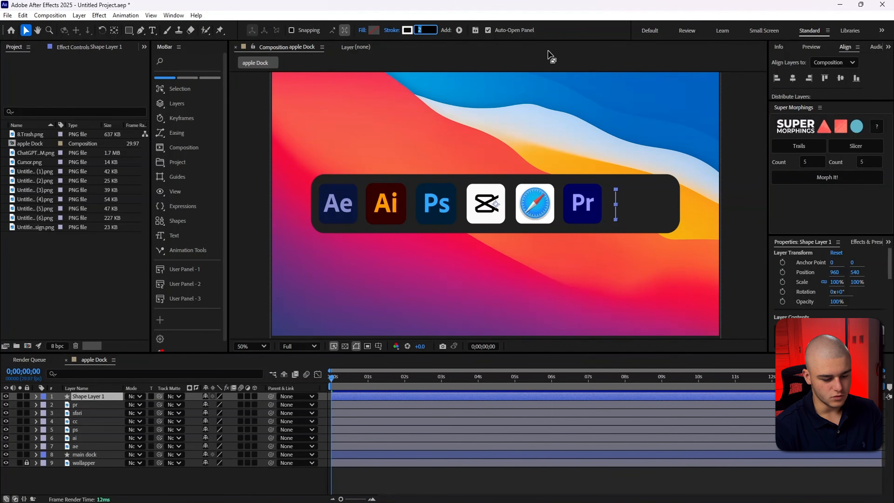
pyautogui.write('4')
pyautogui.press('Return')
pyautogui.click(522, 137)
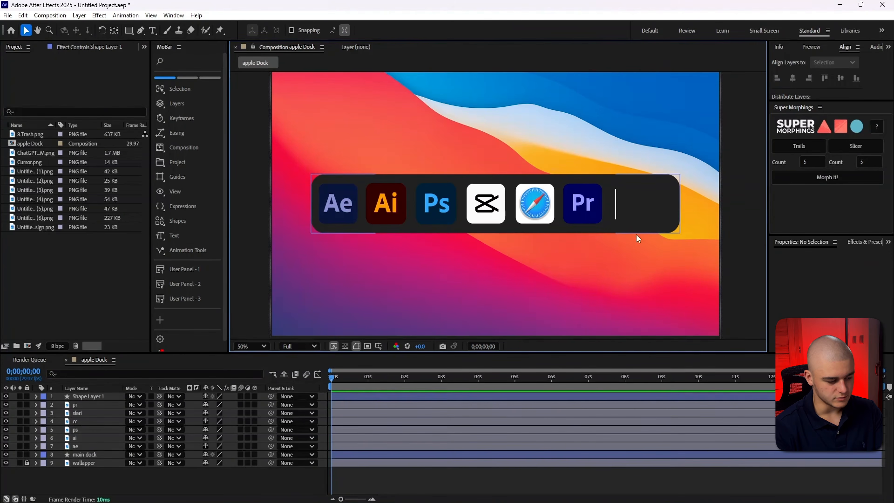
# Add the 8.Trash.png image as the top layer and scale it to 26%
pyautogui.click(42, 226)
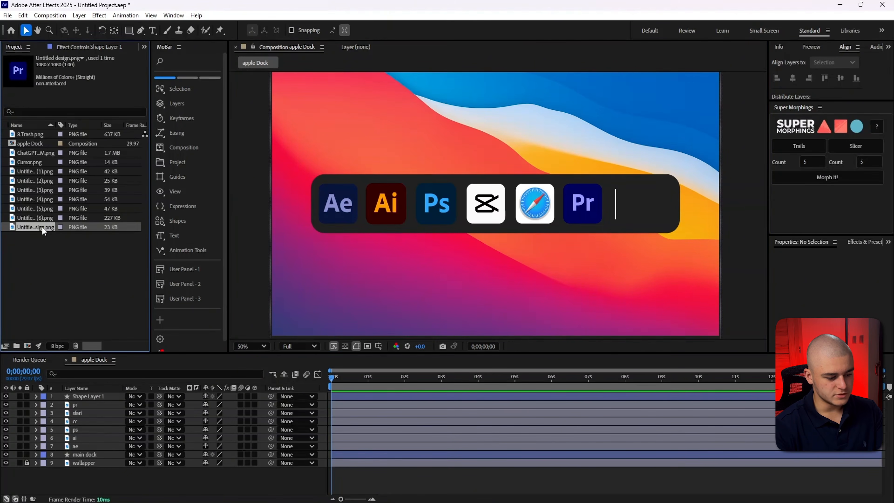
pyautogui.click(34, 134)
pyautogui.moveTo(33, 133); pyautogui.dragTo(96, 393)
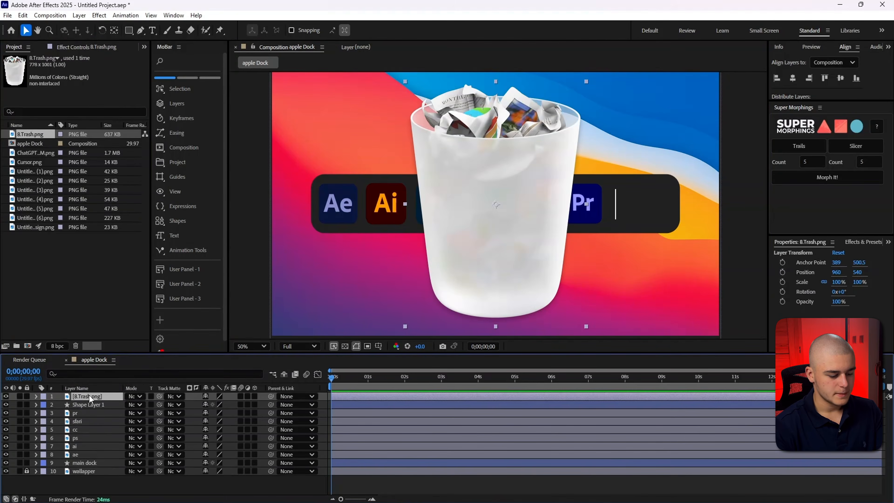
pyautogui.press('s')
pyautogui.click(220, 404)
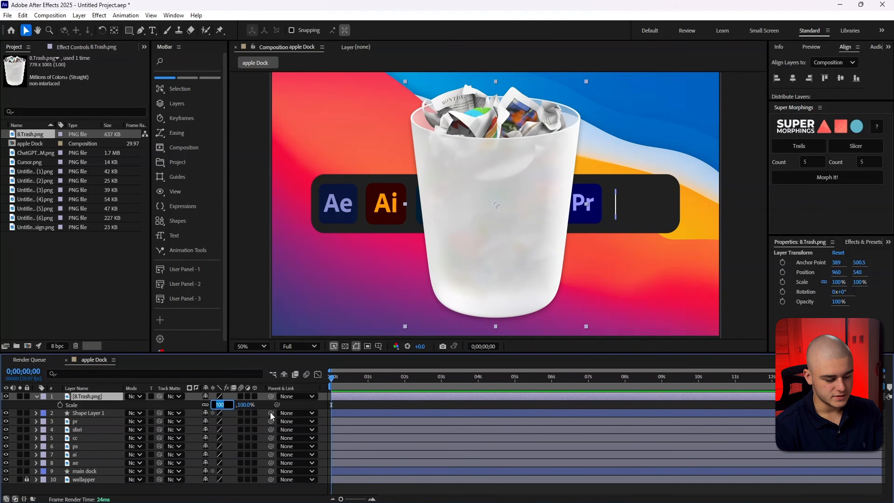
pyautogui.write('26')
pyautogui.press('Return')
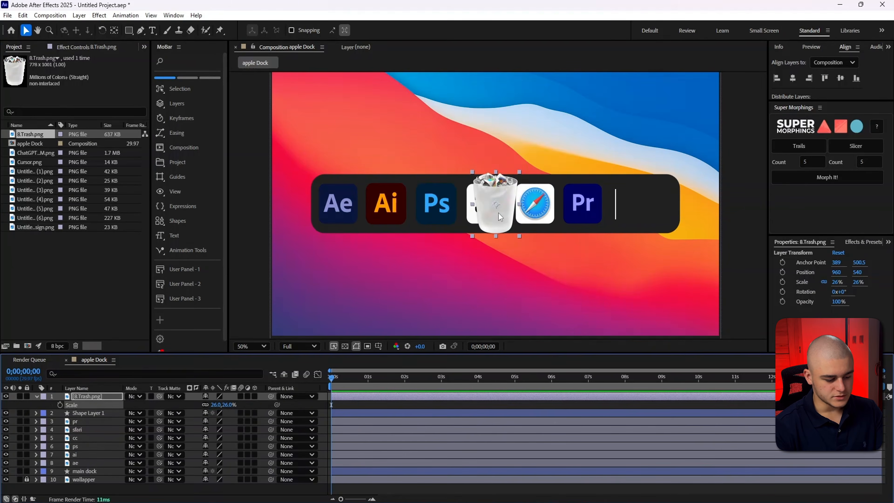
# Scale the trash icon to 16% and place it beyond the divider line at about 1618, 540, vertically centred in the composition
pyautogui.moveTo(500, 216); pyautogui.dragTo(646, 212)
pyautogui.moveTo(220, 406); pyautogui.dragTo(213, 404)
pyautogui.click(37, 397)
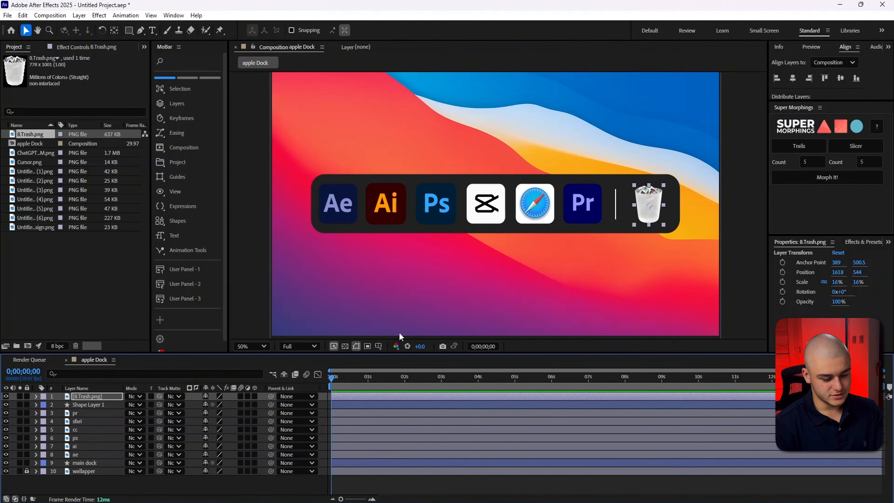
pyautogui.click(840, 78)
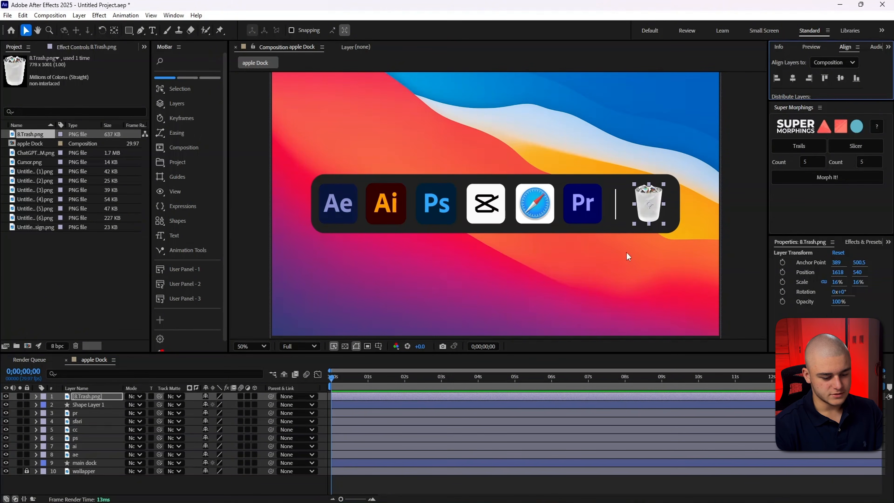
pyautogui.click(716, 262)
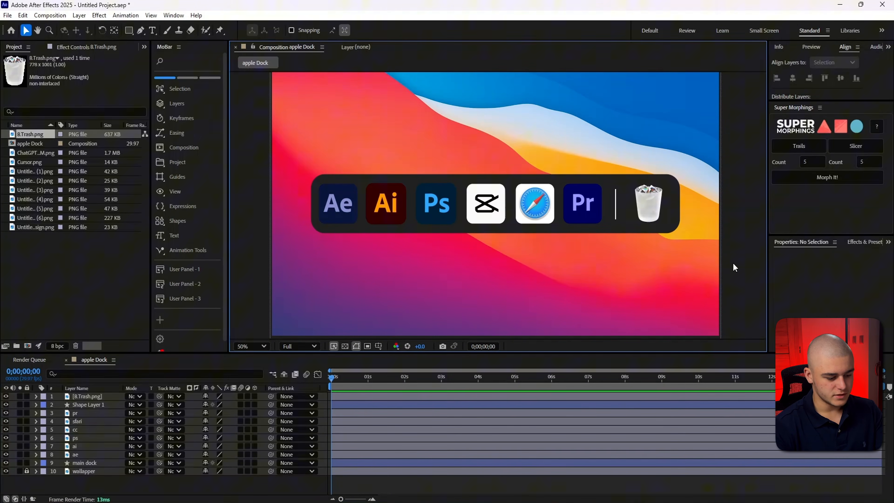
# Create a text layer containing a single period above the dock, to serve as an indicator dot
pyautogui.hotkey('ctrl', 't')
pyautogui.click(412, 148)
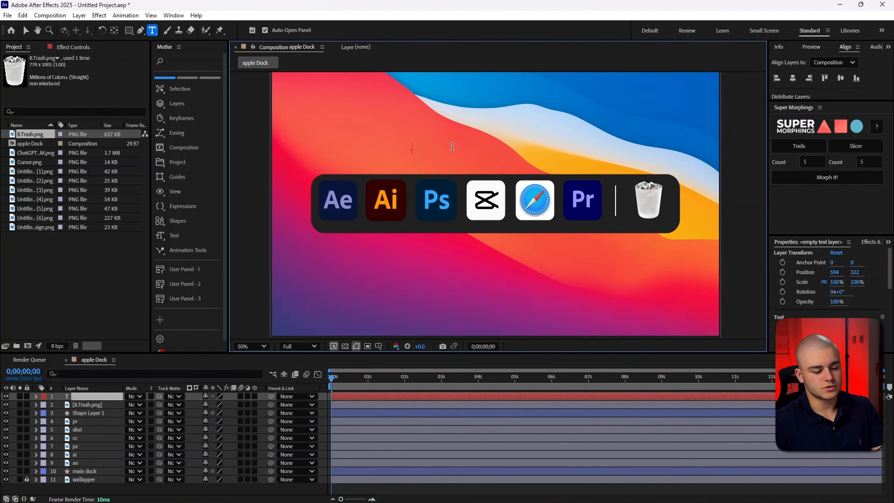
pyautogui.click(27, 34)
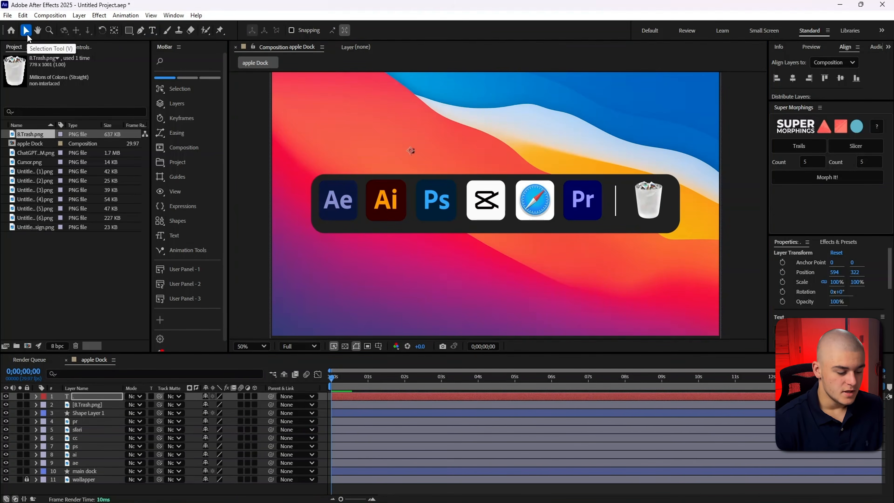
pyautogui.click(521, 138)
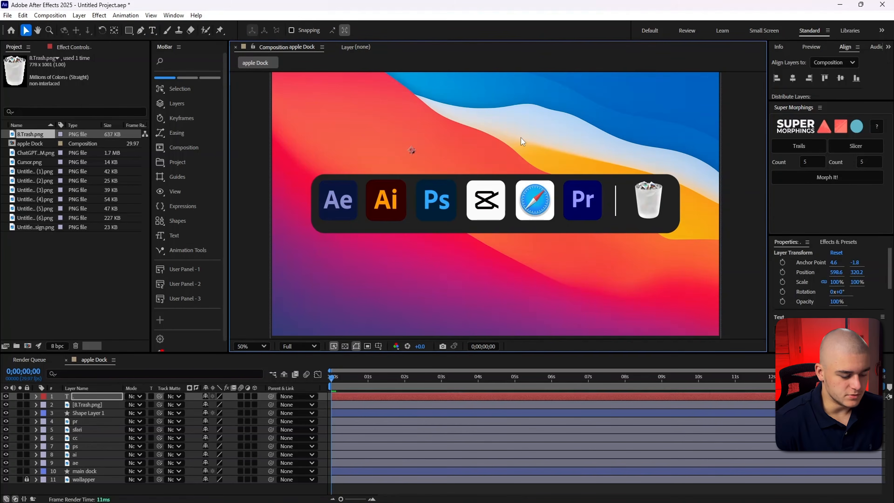
# Give the period text the Bold style and a white ffffff fill
pyautogui.click(814, 340)
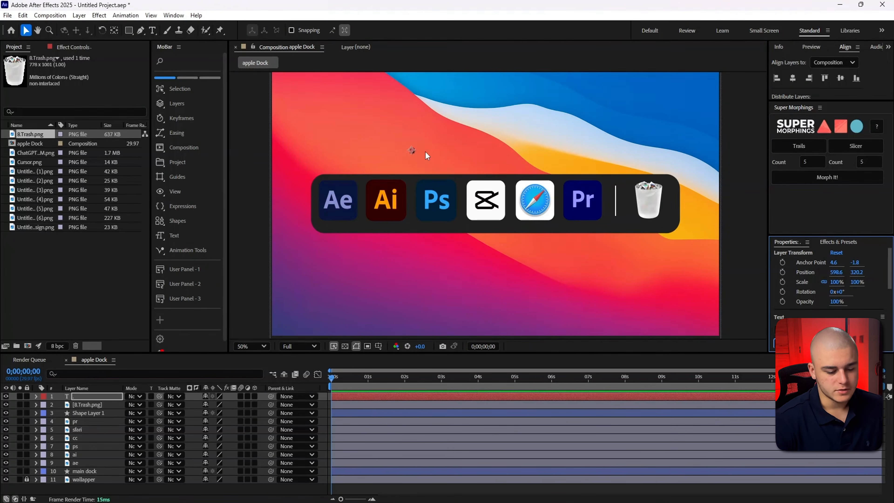
pyautogui.scroll(-3, 823, 334)
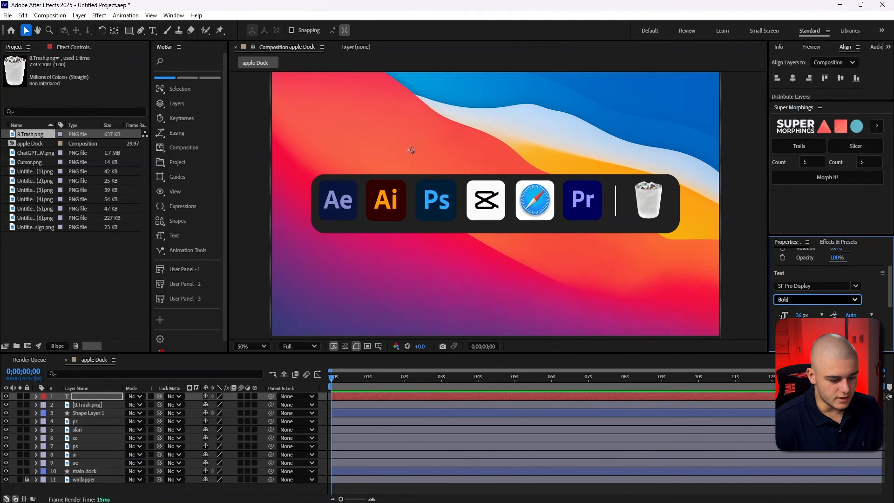
pyautogui.scroll(-1, 820, 331)
pyautogui.click(800, 318)
pyautogui.write('ffffff')
pyautogui.click(540, 198)
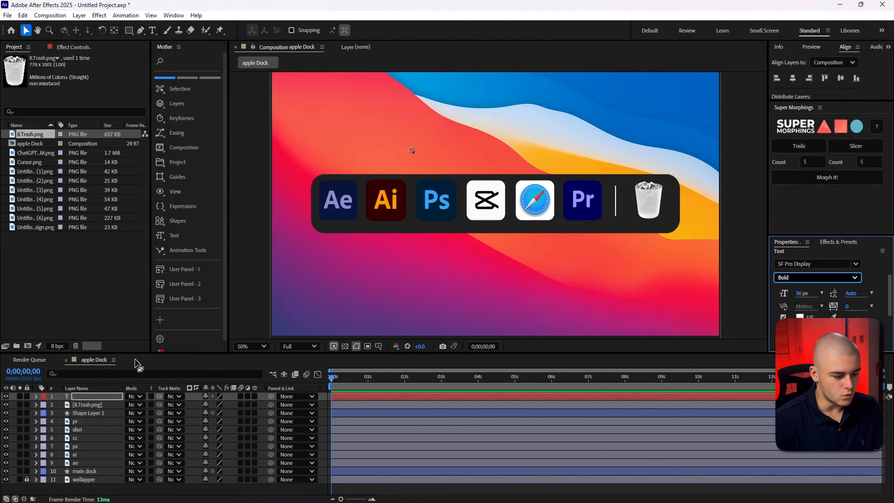
# Centre the dot in the composition, then move it beneath the Ae icon to a position of about 273.6, 628.8
pyautogui.press('p')
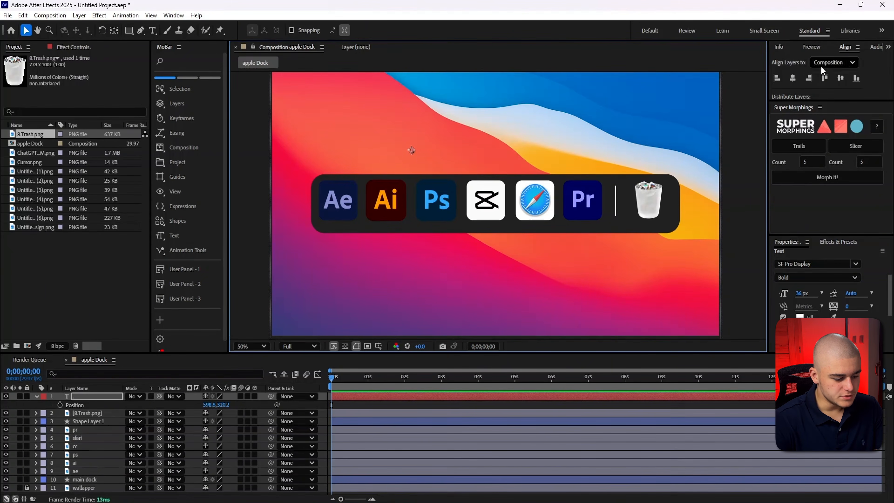
pyautogui.click(792, 79)
pyautogui.click(840, 78)
pyautogui.moveTo(496, 206); pyautogui.dragTo(337, 227)
pyautogui.click(365, 254)
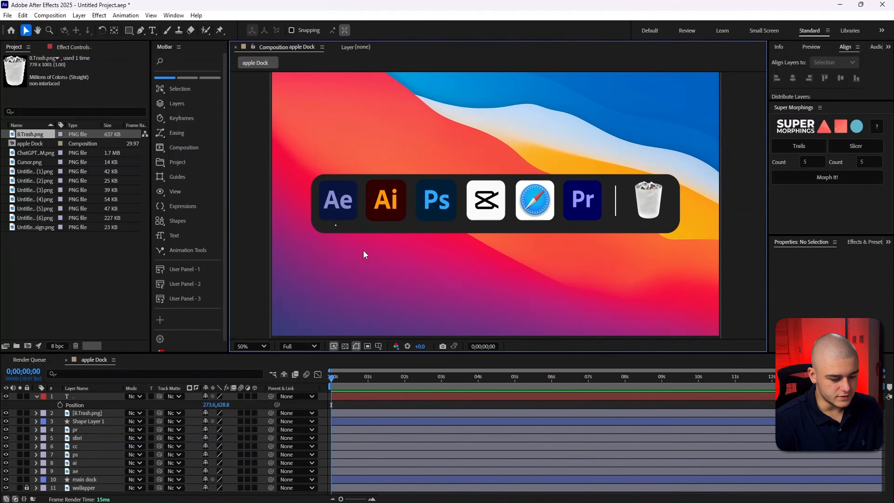
# Enlarge the dot's font size to 90 px and readjust its place beneath the Ae icon
pyautogui.click(79, 396)
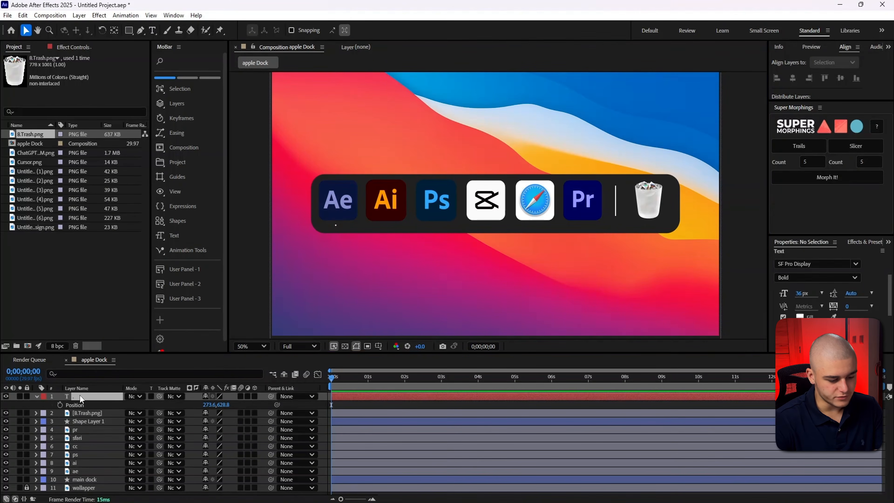
pyautogui.moveTo(803, 297)
pyautogui.mouseDown()
pyautogui.moveTo(817, 293)
pyautogui.moveTo(807, 292)
pyautogui.mouseUp()
pyautogui.click(355, 270)
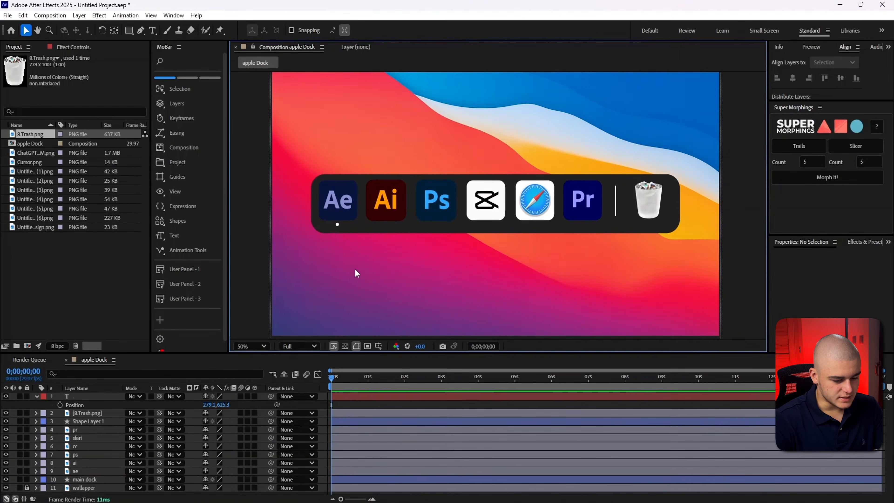
pyautogui.click(99, 397)
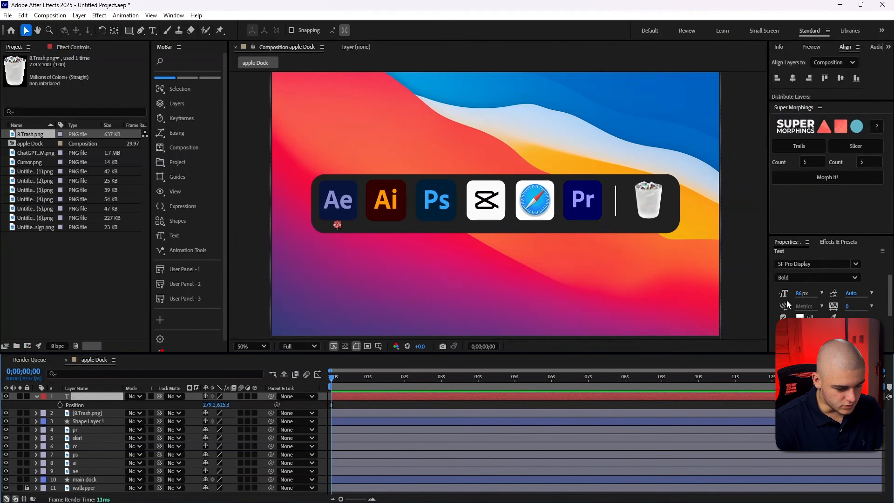
pyautogui.click(801, 293)
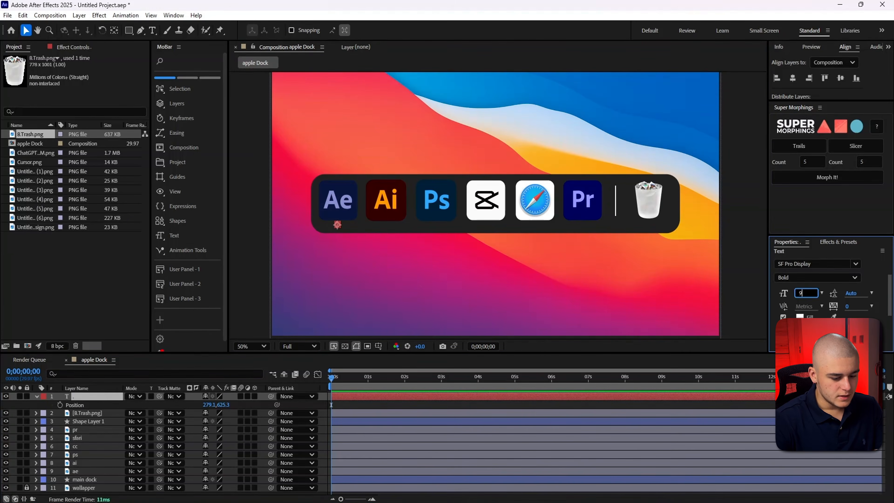
pyautogui.write('5')
pyautogui.press('Return')
pyautogui.click(387, 293)
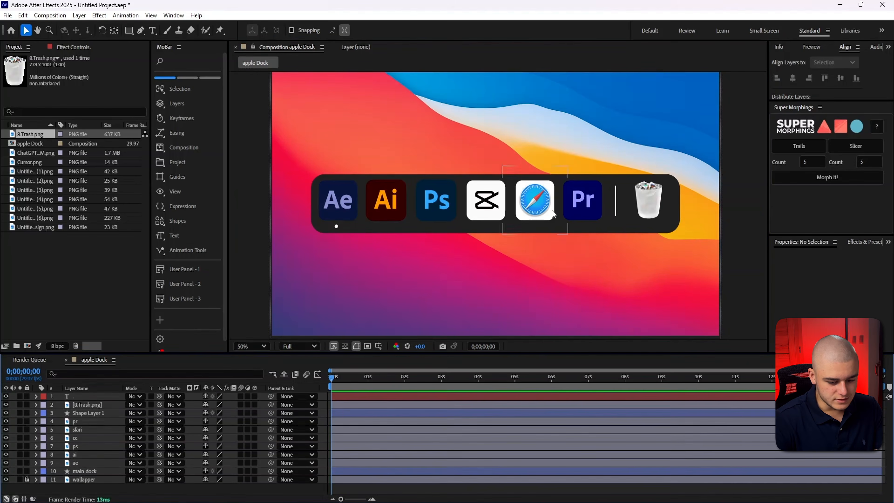
# Duplicate the dot text layer several times to provide indicator dots for the remaining app icons
pyautogui.click(84, 397)
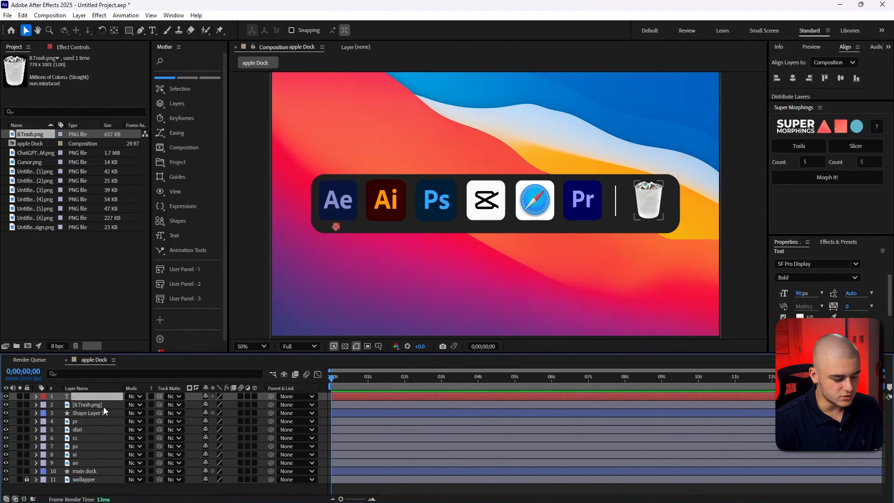
pyautogui.hotkey('ctrl', 'd')
pyautogui.hotkey('ctrl', 'd')
pyautogui.hotkey('ctrl', 'd')
pyautogui.hotkey('ctrl', 'd')
pyautogui.hotkey('ctrl', 'd')
pyautogui.hotkey('ctrl', 'd')
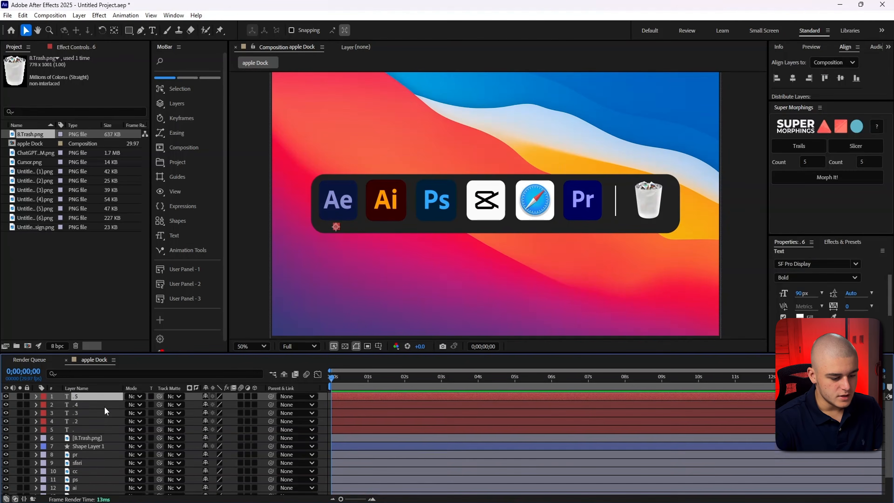
# Bring the dot layers up to seven and move the second dot beneath the Ai icon, to about 489.1, 633.3
pyautogui.click(82, 432)
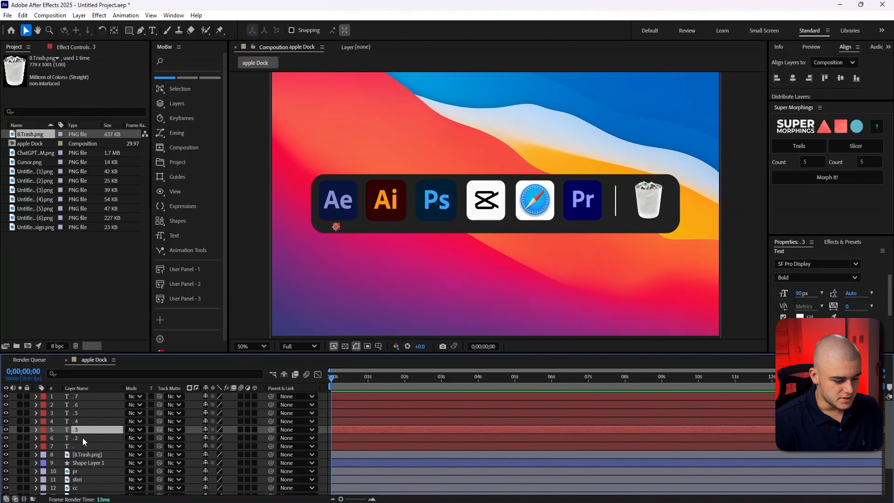
pyautogui.click(83, 437)
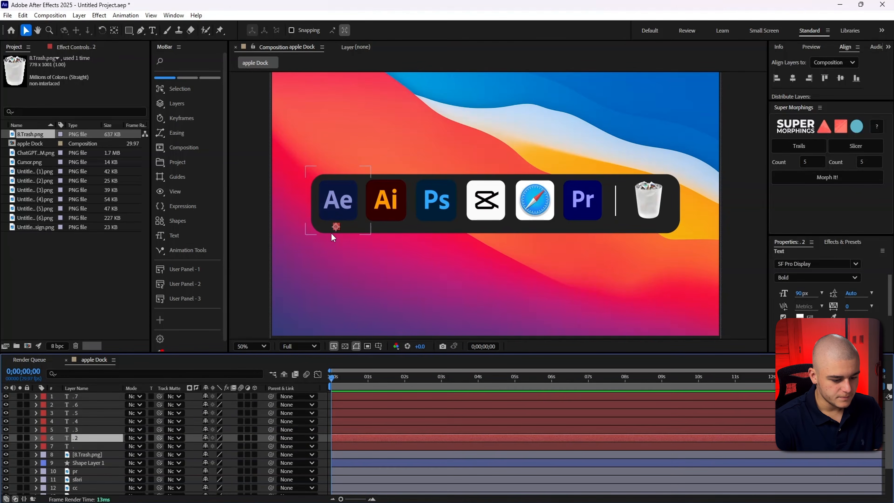
pyautogui.press('p')
pyautogui.moveTo(209, 447); pyautogui.dragTo(286, 447)
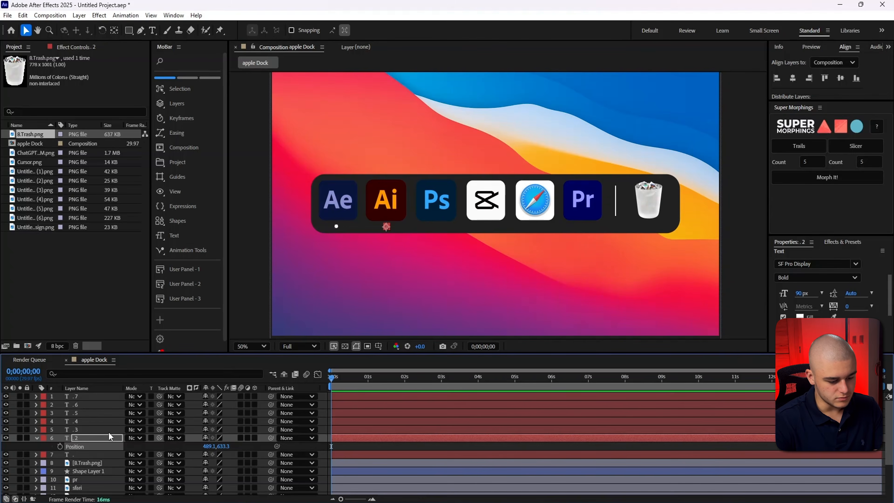
# Move the third dot beneath the Ps icon at about X 707.1 and the fourth beneath the CapCut icon at about X 916.1
pyautogui.click(101, 431)
pyautogui.press('p')
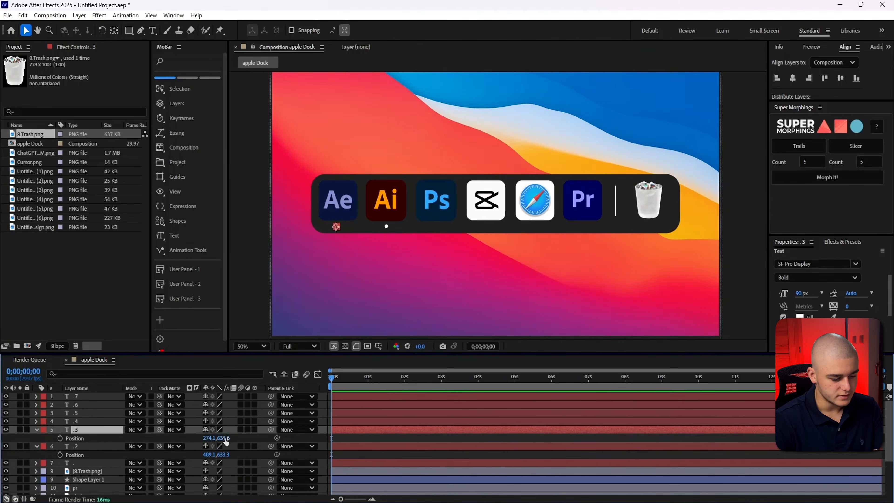
pyautogui.moveTo(207, 438); pyautogui.dragTo(282, 438)
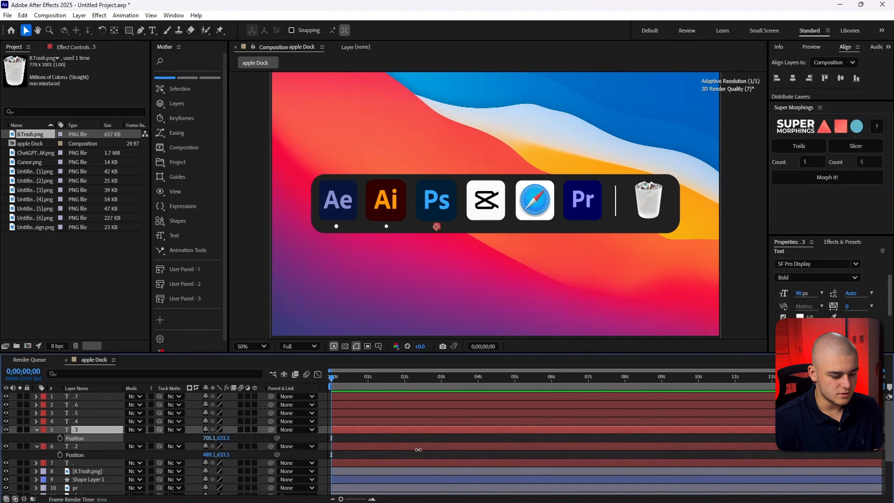
pyautogui.click(99, 421)
pyautogui.press('p')
pyautogui.moveTo(212, 430); pyautogui.dragTo(308, 429)
# Move the three remaining dots beneath the Safari, Pr and trash icons, at about X 1128.1, 1342.1 and 1616.1
pyautogui.click(99, 413)
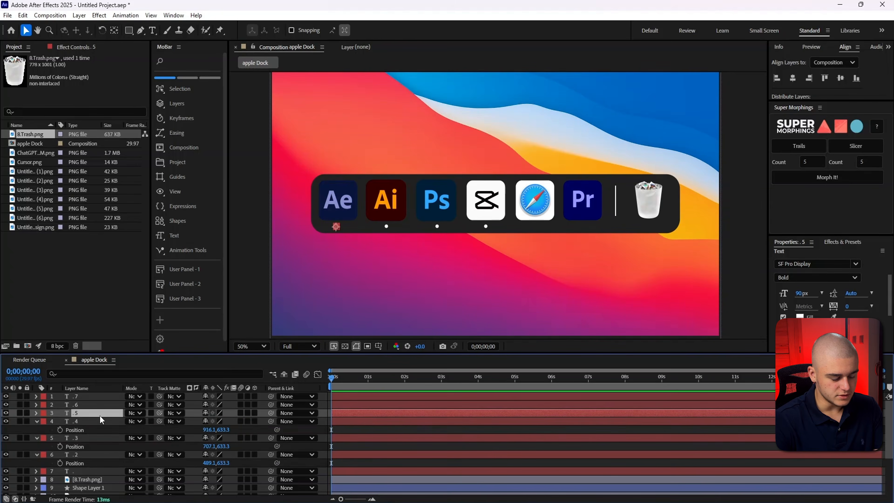
pyautogui.press('p')
pyautogui.moveTo(211, 421); pyautogui.dragTo(383, 412)
pyautogui.click(99, 404)
pyautogui.press('p')
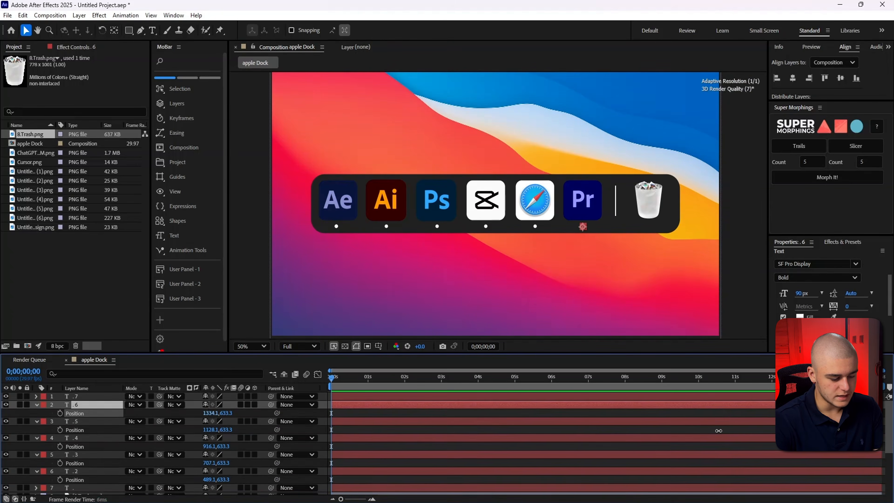
pyautogui.click(98, 396)
pyautogui.press('p')
pyautogui.moveTo(211, 404); pyautogui.dragTo(835, 405)
# Collapse the Position properties of all the dot layers and clear the selection
pyautogui.click(91, 397)
pyautogui.keyDown('shift'); pyautogui.click(76, 479); pyautogui.keyUp('shift')
pyautogui.press('p')
pyautogui.click(103, 300)
pyautogui.click(249, 303)
# Place the first dot layer directly below the ae layer and rename it ae dot
pyautogui.scroll(-3, 91, 447)
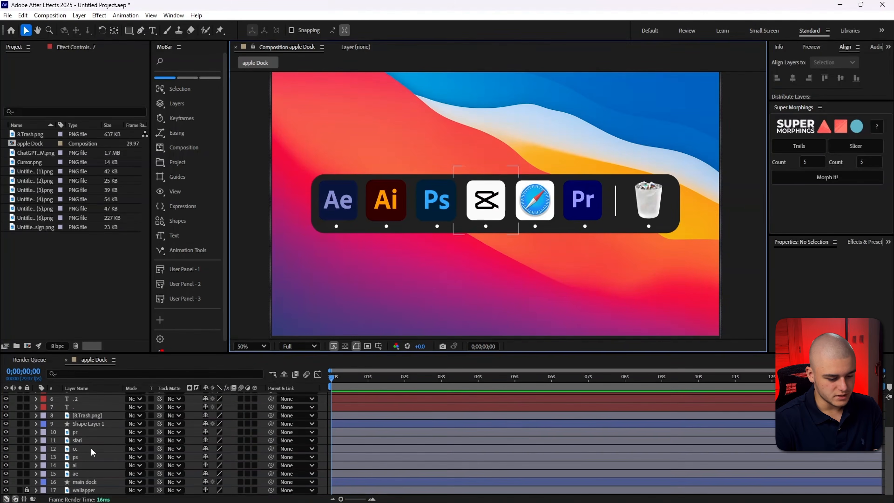
pyautogui.scroll(3, 83, 471)
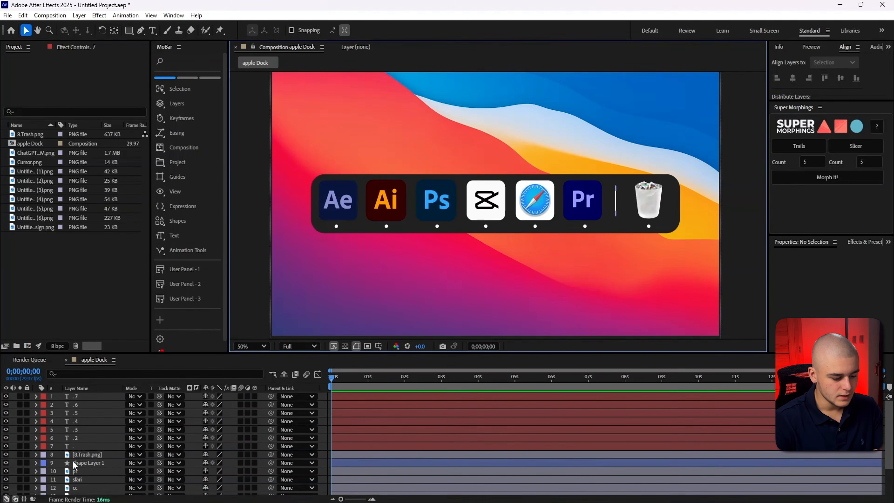
pyautogui.click(79, 445)
pyautogui.press('Return')
pyautogui.scroll(-3, 116, 431)
pyautogui.moveTo(80, 408); pyautogui.dragTo(83, 475)
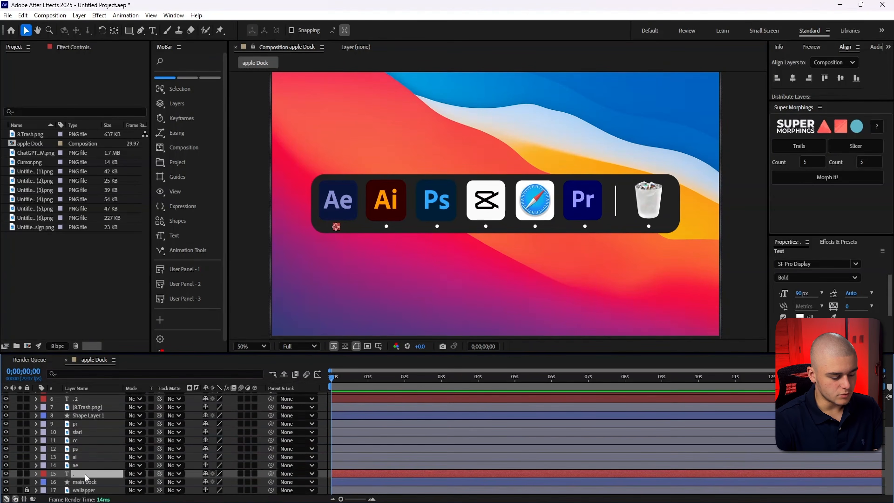
pyautogui.press('Return')
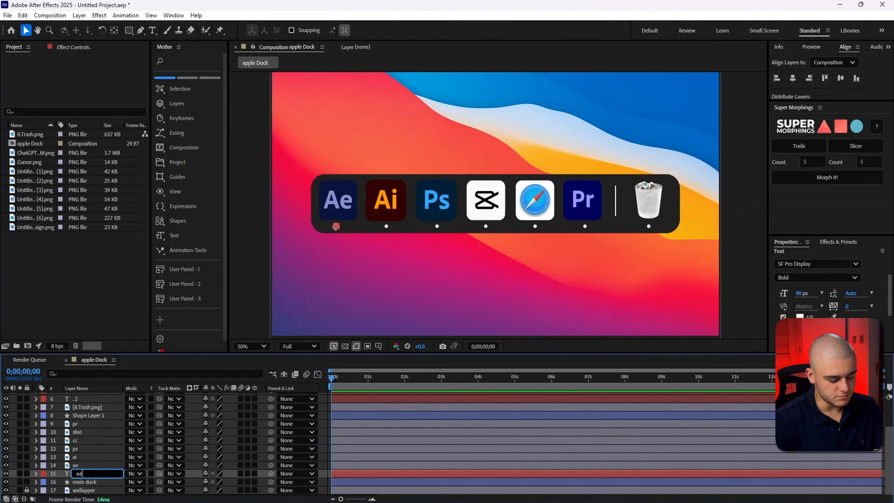
pyautogui.click(89, 281)
# Place the Ai and Ps dot layers directly below their icon layers, renaming them ai dot and ps dot
pyautogui.scroll(3, 86, 445)
pyautogui.moveTo(83, 439); pyautogui.dragTo(88, 481)
pyautogui.press('Return')
pyautogui.write('ai dot')
pyautogui.click(88, 281)
pyautogui.scroll(3, 86, 451)
pyautogui.press('Return')
pyautogui.write('ps dot')
# Place the CapCut and Safari dot layers directly below their icon layers, renaming them cc dot and safari dot
pyautogui.moveTo(86, 421); pyautogui.dragTo(91, 471)
pyautogui.press('Return')
pyautogui.write('cc dot')
pyautogui.click(107, 296)
pyautogui.moveTo(84, 412); pyautogui.dragTo(81, 451)
pyautogui.press('Return')
pyautogui.write('safari dot')
# Place the Pr and trash dot layers directly below their icon layers, renaming them pr dot and trash dot
pyautogui.click(90, 404)
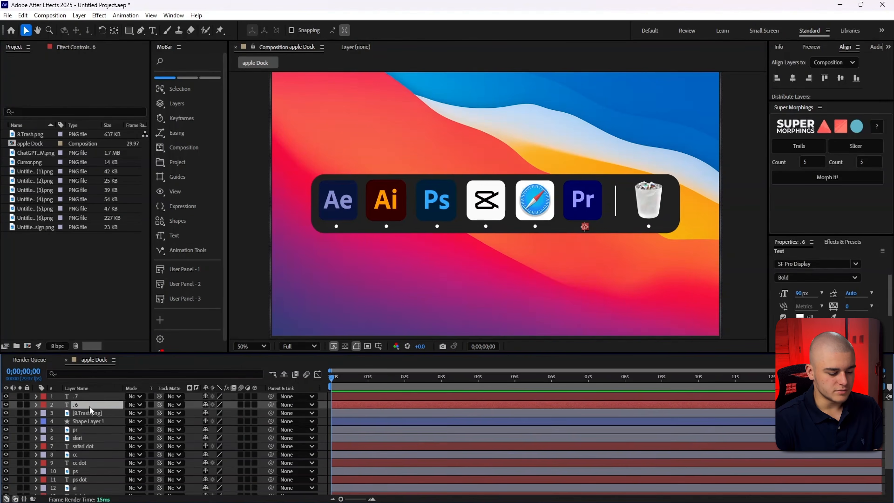
pyautogui.moveTo(90, 409); pyautogui.dragTo(90, 432)
pyautogui.press('Return')
pyautogui.write('pr dot')
pyautogui.click(71, 278)
pyautogui.click(85, 396)
pyautogui.moveTo(84, 398); pyautogui.dragTo(86, 417)
pyautogui.press('Return')
pyautogui.write('trash dot')
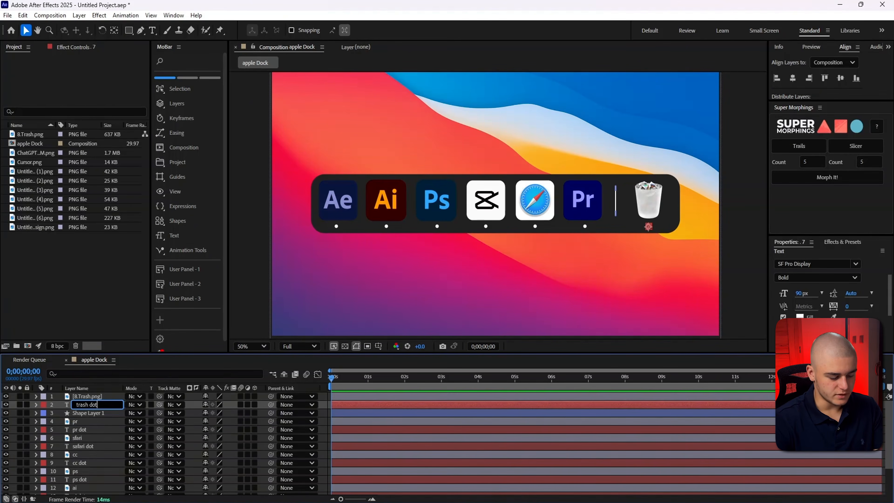
pyautogui.click(72, 278)
# Rename the divider's shape layer as line
pyautogui.click(85, 413)
pyautogui.press('Return')
pyautogui.write('line')
# Enlarge the timeline area and select the trash, pr, safari, cc, ps, ai and ae icon layers together
pyautogui.click(82, 421)
pyautogui.keyDown('ctrl'); pyautogui.click(86, 397); pyautogui.keyUp('ctrl')
pyautogui.moveTo(125, 353); pyautogui.dragTo(124, 296)
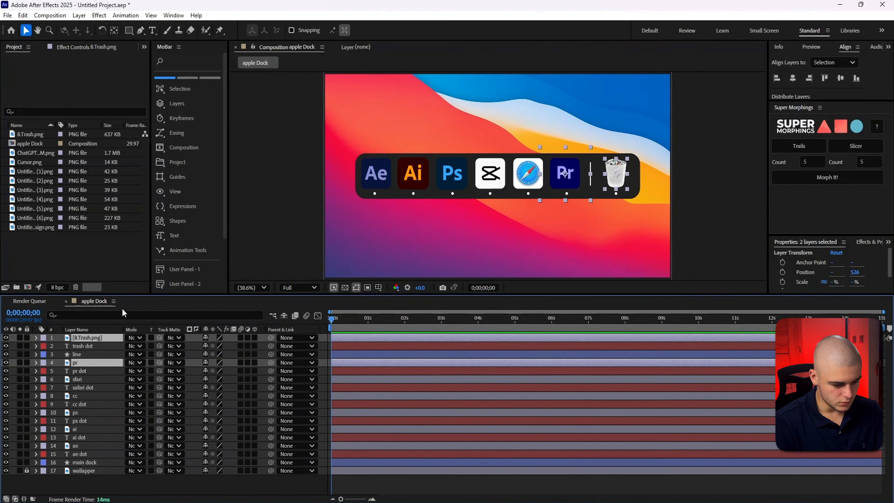
pyautogui.keyDown('ctrl'); pyautogui.click(78, 380); pyautogui.keyUp('ctrl')
pyautogui.keyDown('ctrl'); pyautogui.click(78, 397); pyautogui.keyUp('ctrl')
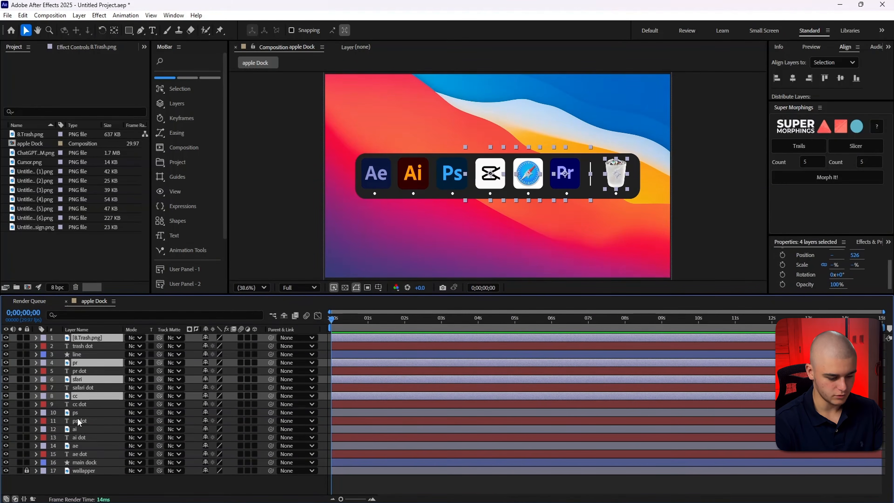
pyautogui.keyDown('ctrl'); pyautogui.click(77, 412); pyautogui.keyUp('ctrl')
pyautogui.keyDown('ctrl'); pyautogui.click(76, 428); pyautogui.keyUp('ctrl')
pyautogui.keyDown('ctrl'); pyautogui.click(76, 445); pyautogui.keyUp('ctrl')
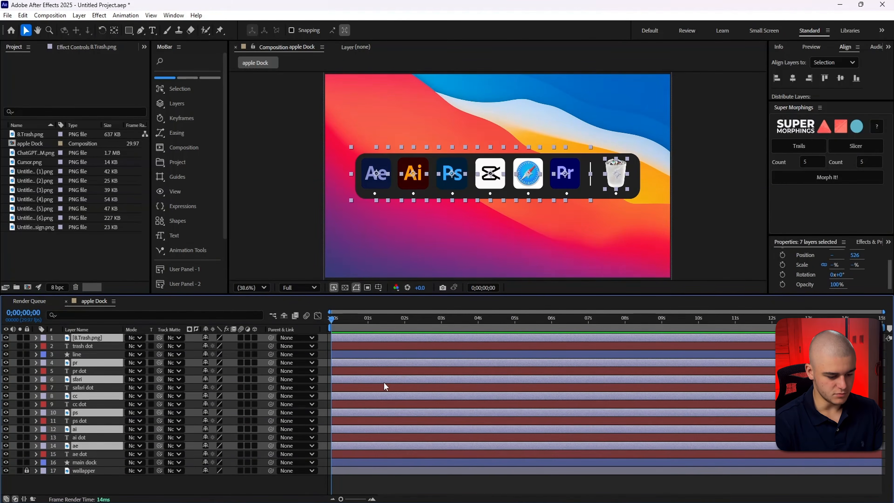
# Add Position keyframes at 0;00;01;10 to all the icon layers and their dots, leaving out the line
pyautogui.moveTo(335, 323); pyautogui.dragTo(366, 332)
pyautogui.moveTo(341, 500); pyautogui.dragTo(360, 499)
pyautogui.click(423, 323)
pyautogui.moveTo(423, 327); pyautogui.dragTo(433, 327)
pyautogui.press('p')
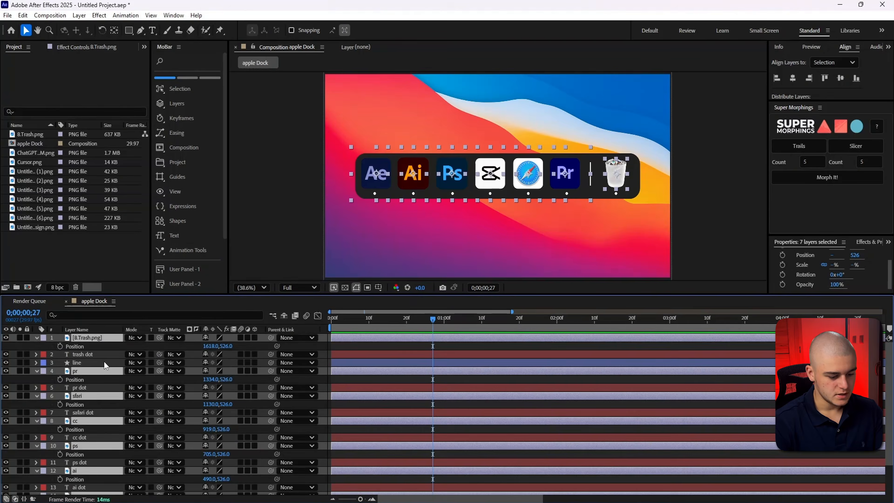
pyautogui.click(60, 346)
pyautogui.moveTo(433, 325); pyautogui.dragTo(334, 331)
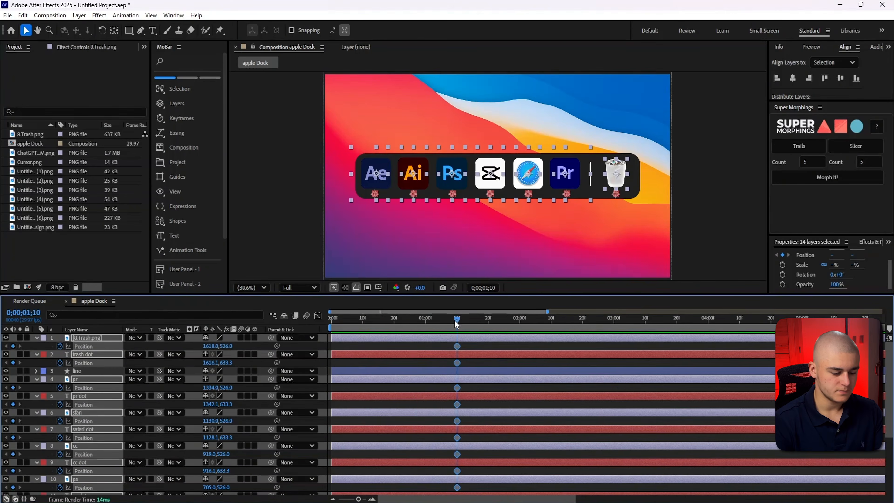
# At 0;00;00;00, lower the icons to Y 786 and the dots to Y 893.3, and apply Easy Ease to all Position keyframes
pyautogui.moveTo(457, 325); pyautogui.dragTo(328, 326)
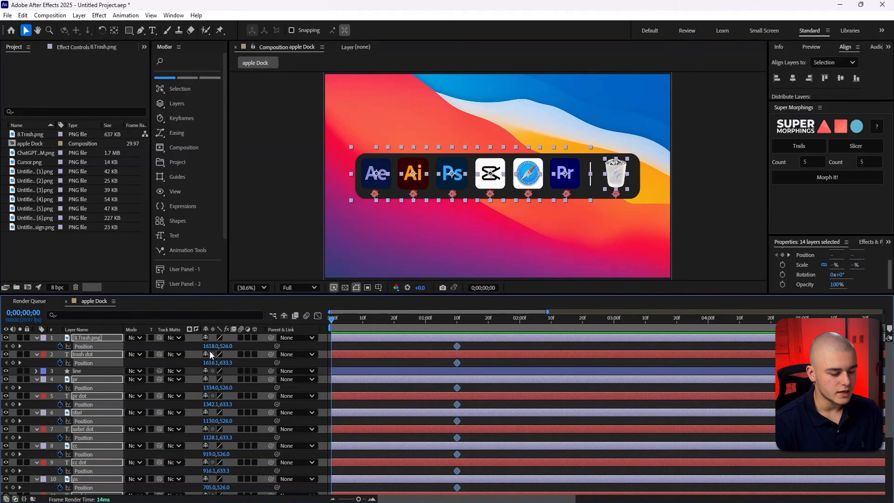
pyautogui.moveTo(227, 349); pyautogui.dragTo(332, 362)
pyautogui.moveTo(464, 345); pyautogui.dragTo(317, 495)
pyautogui.press('F9')
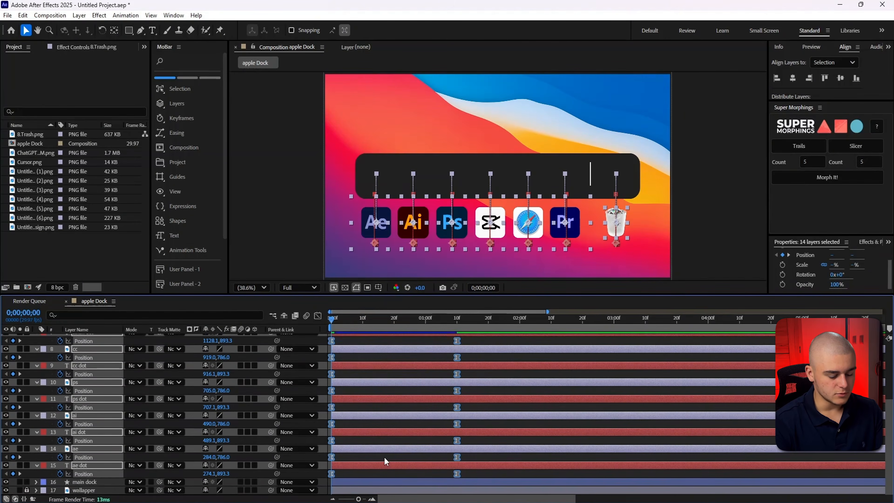
# Reshape the Position speed curve to peak near the start and slow gradually towards the end, and preview the motion
pyautogui.click(317, 315)
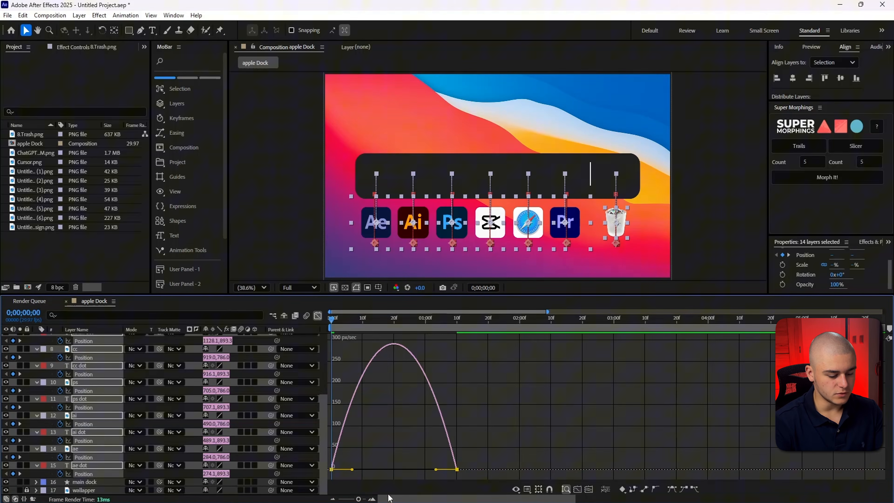
pyautogui.scroll(4, 345, 500)
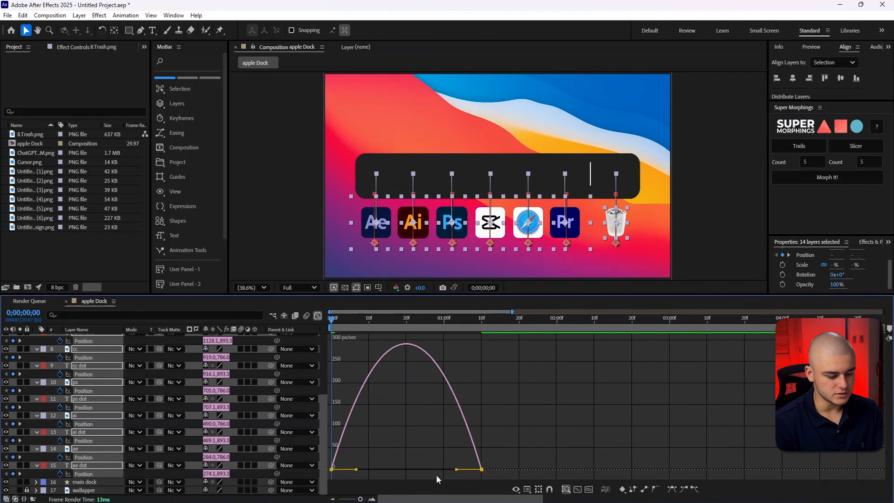
pyautogui.moveTo(457, 471); pyautogui.dragTo(341, 469)
pyautogui.press('space')
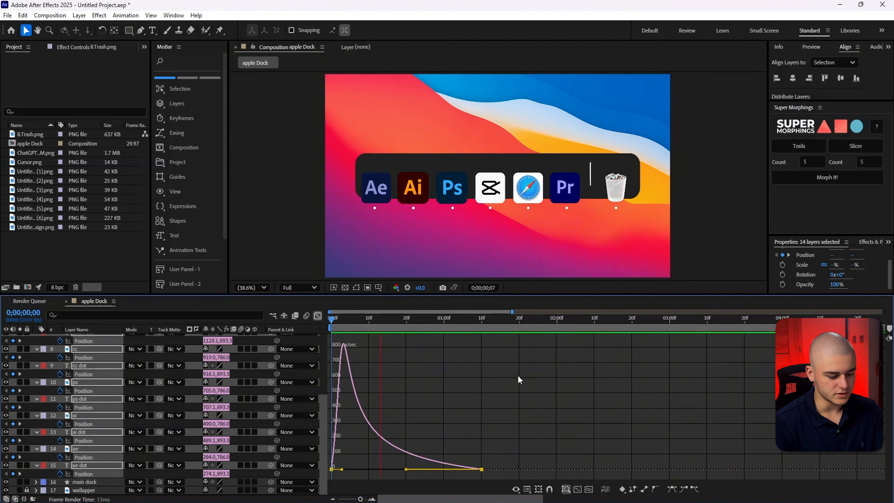
pyautogui.press('space')
pyautogui.click(318, 315)
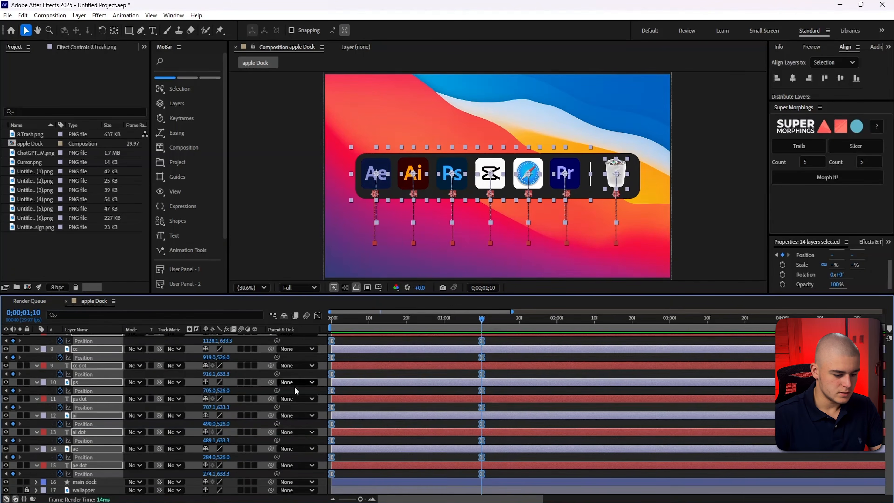
# Select all the icon and dot layers from the trash to ae dot, excluding the line layer
pyautogui.scroll(4, 246, 390)
pyautogui.click(264, 239)
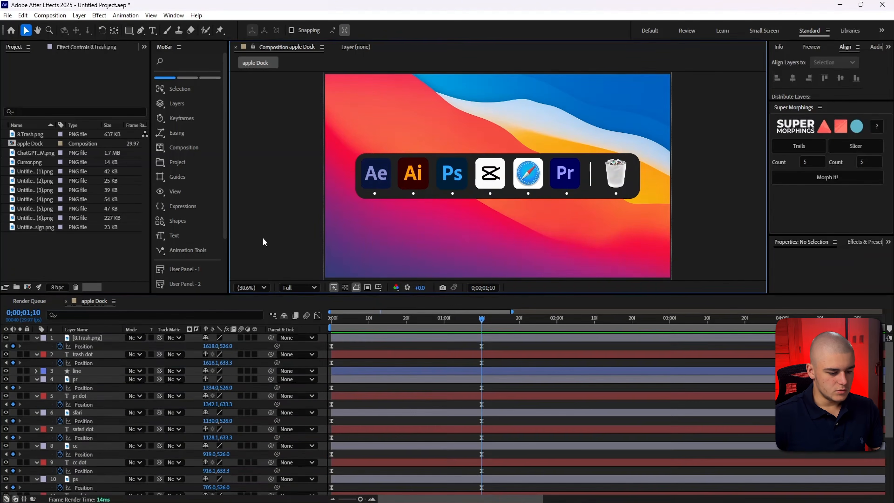
pyautogui.click(81, 337)
pyautogui.scroll(-5, 103, 428)
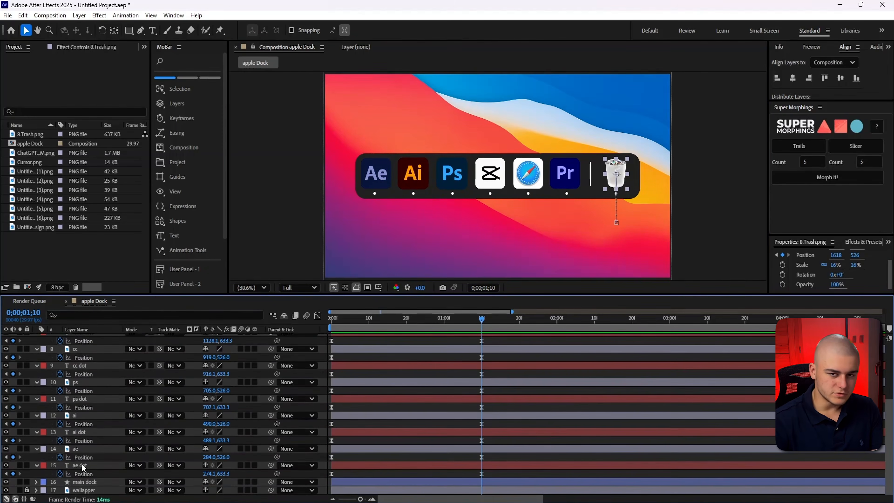
pyautogui.keyDown('ctrl'); pyautogui.click(80, 465); pyautogui.keyUp('ctrl')
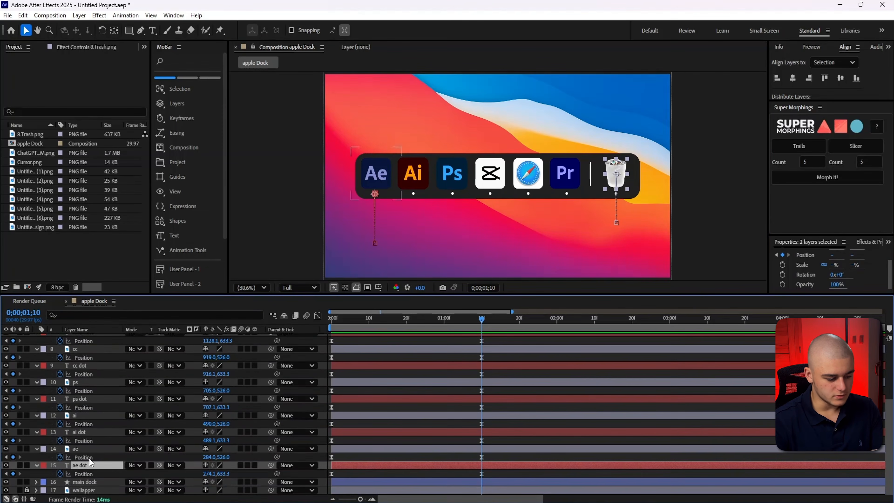
pyautogui.scroll(5, 88, 458)
pyautogui.scroll(-5, 95, 402)
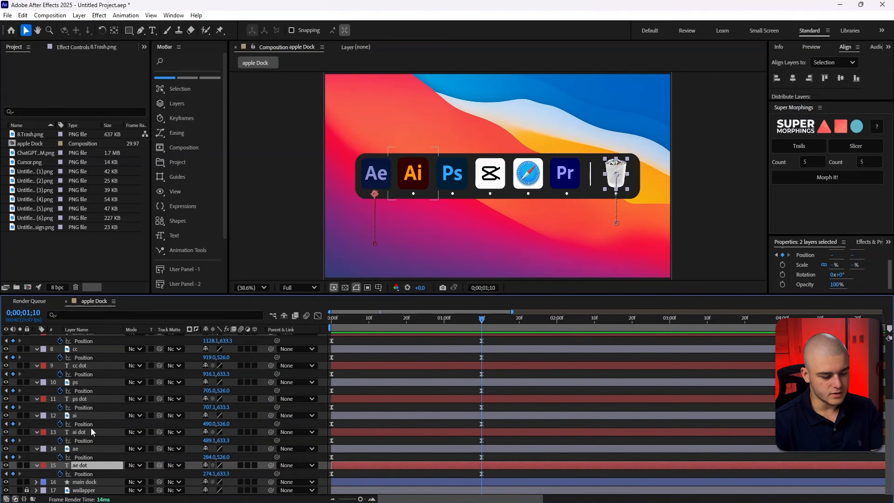
pyautogui.keyDown('shift'); pyautogui.click(84, 464); pyautogui.keyUp('shift')
pyautogui.scroll(5, 89, 462)
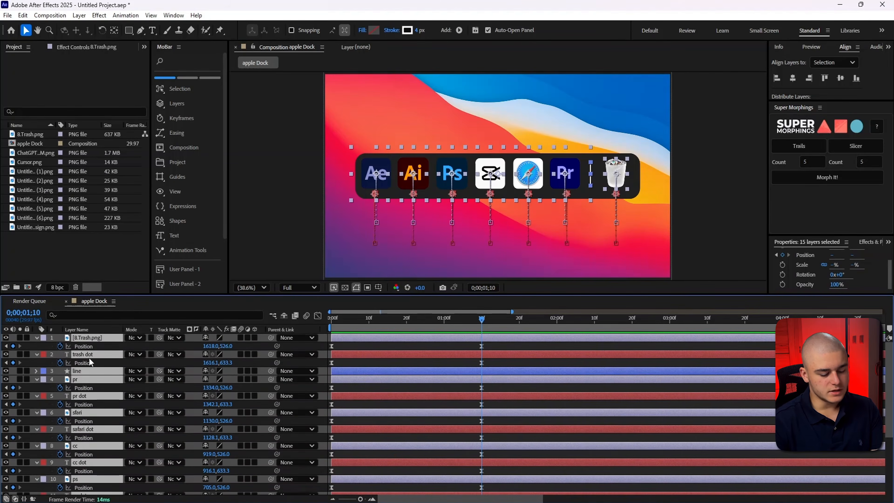
pyautogui.keyDown('ctrl'); pyautogui.click(87, 371); pyautogui.keyUp('ctrl')
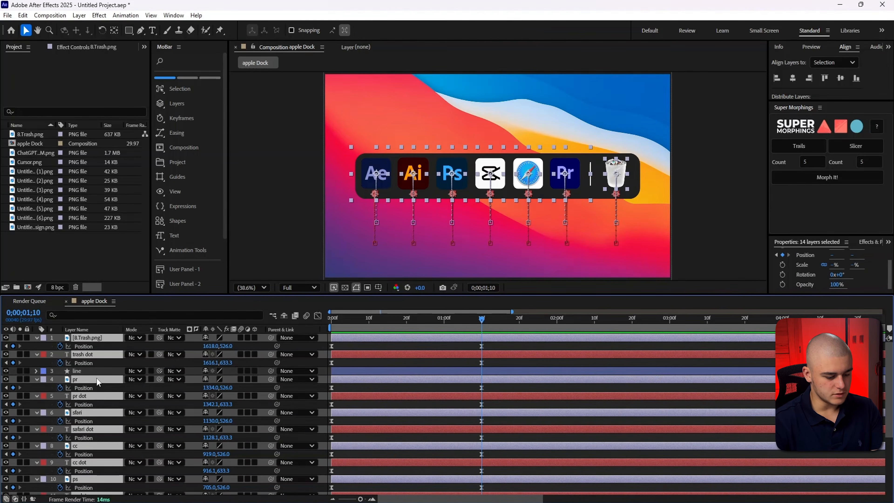
# Keyframe the selected layers' Opacity from 0% at 0;00;00;10 to 100% at 0;00;01;04
pyautogui.moveTo(480, 318); pyautogui.dragTo(456, 324)
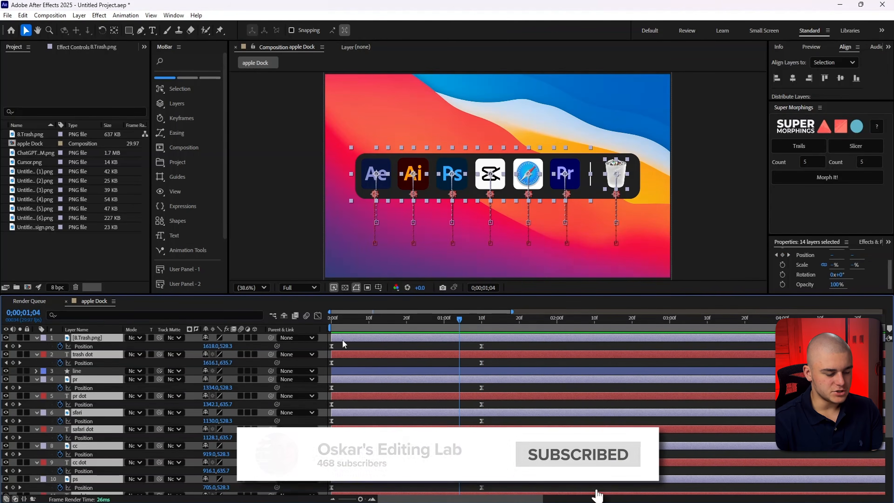
pyautogui.press('t')
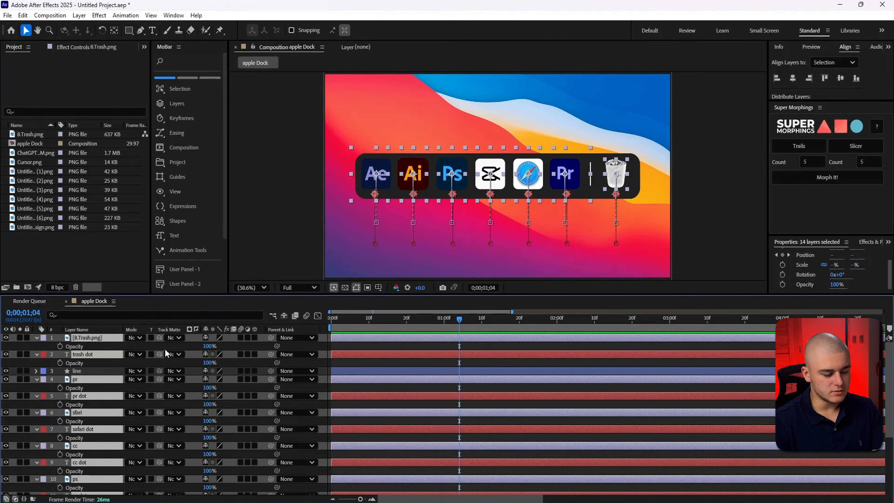
pyautogui.click(60, 346)
pyautogui.moveTo(456, 322); pyautogui.dragTo(370, 325)
pyautogui.moveTo(208, 348); pyautogui.dragTo(172, 347)
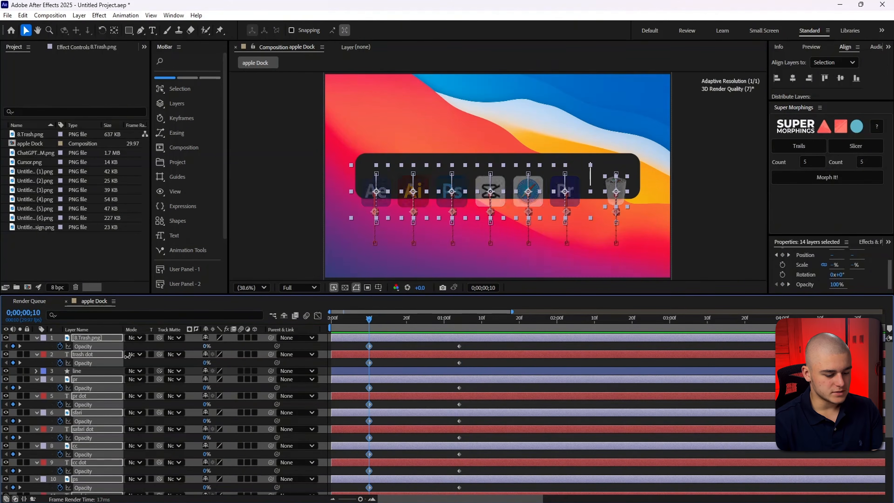
# Apply Easy Ease to all the Opacity keyframes and preview the animation from the start of the composition
pyautogui.moveTo(466, 344); pyautogui.dragTo(365, 496)
pyautogui.press('F9')
pyautogui.moveTo(513, 312); pyautogui.dragTo(884, 312)
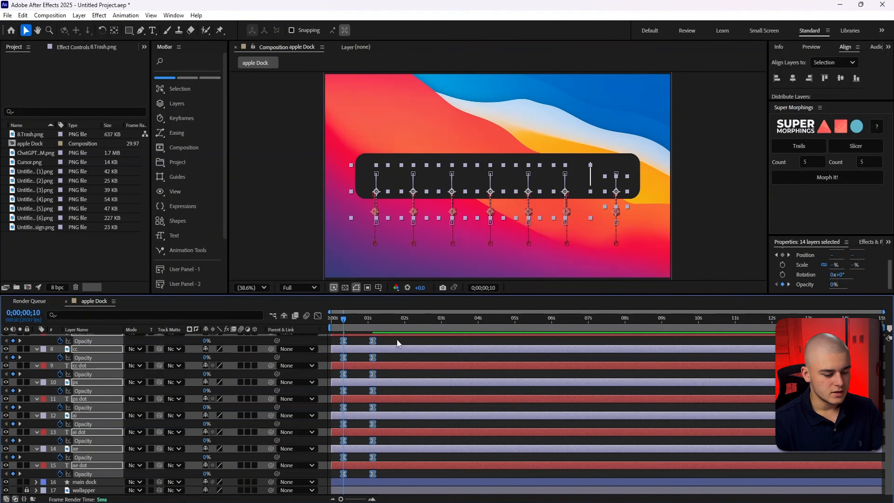
pyautogui.moveTo(344, 321); pyautogui.dragTo(308, 323)
pyautogui.press('space')
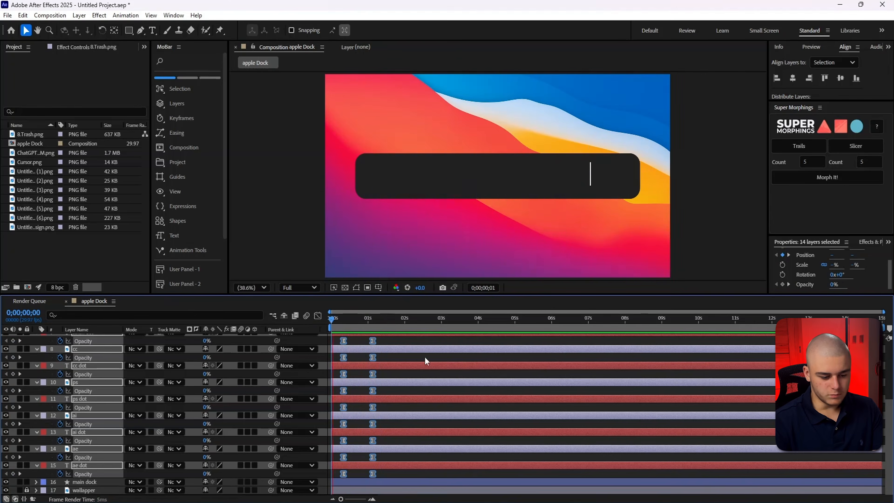
# Set the label colour of the ae and ae dot layers to Dark Green, and deselect them
pyautogui.click(44, 454)
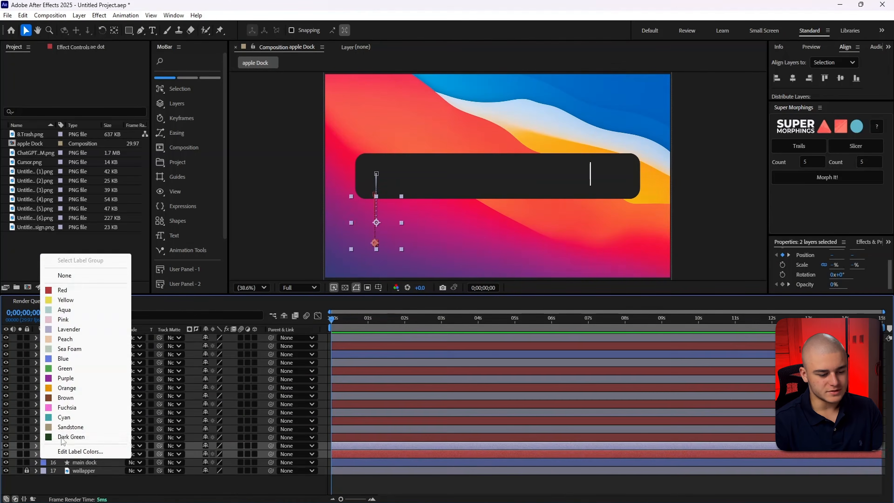
pyautogui.click(69, 437)
pyautogui.press('F2')
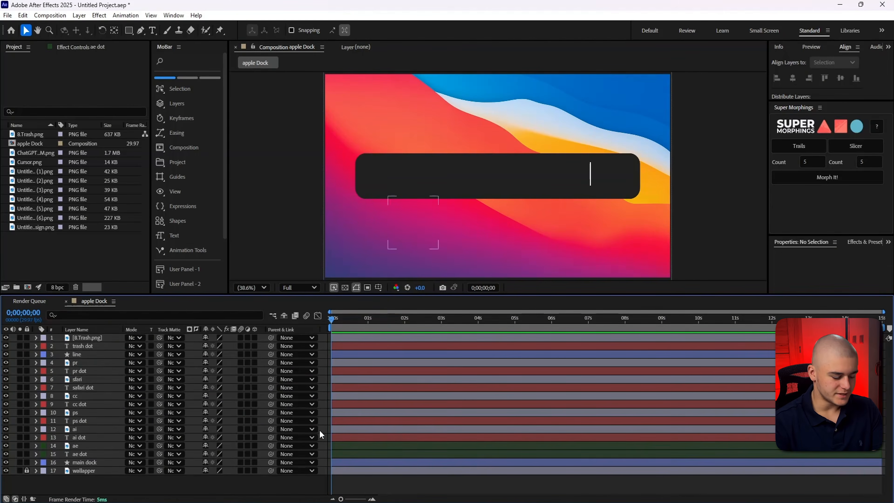
# Shift the ai and ai dot layers so they start five frames in, at 0;00;00;05
pyautogui.click(83, 438)
pyautogui.keyDown('shift'); pyautogui.click(81, 430); pyautogui.keyUp('shift')
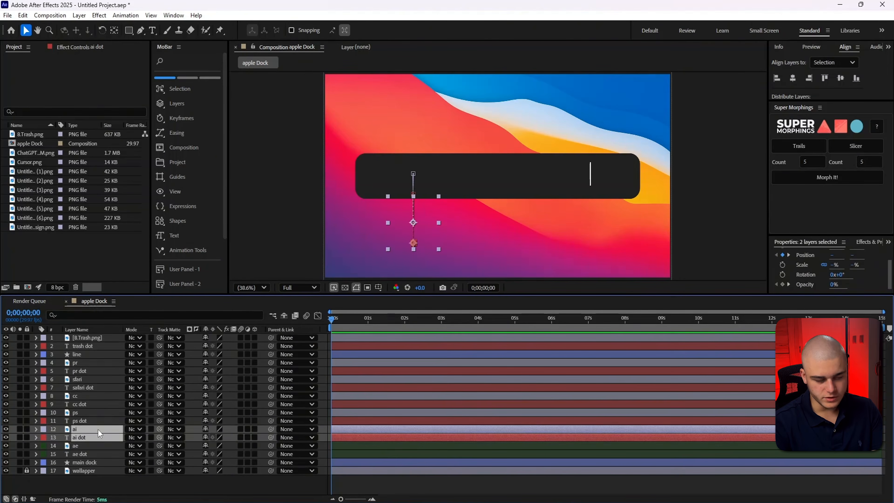
pyautogui.click(811, 48)
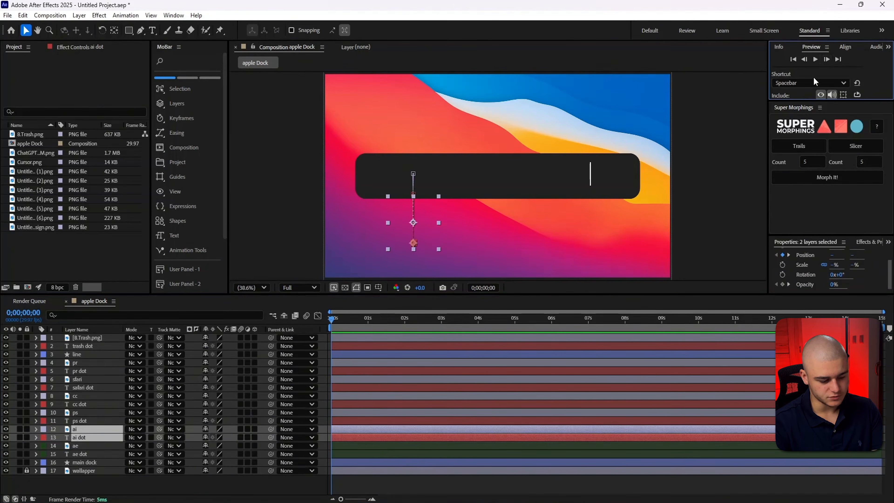
pyautogui.click(827, 60)
pyautogui.click(826, 60)
pyautogui.click(827, 60)
pyautogui.click(827, 59)
pyautogui.click(827, 59)
pyautogui.hotkey('ctrl', 'shift', 'a')
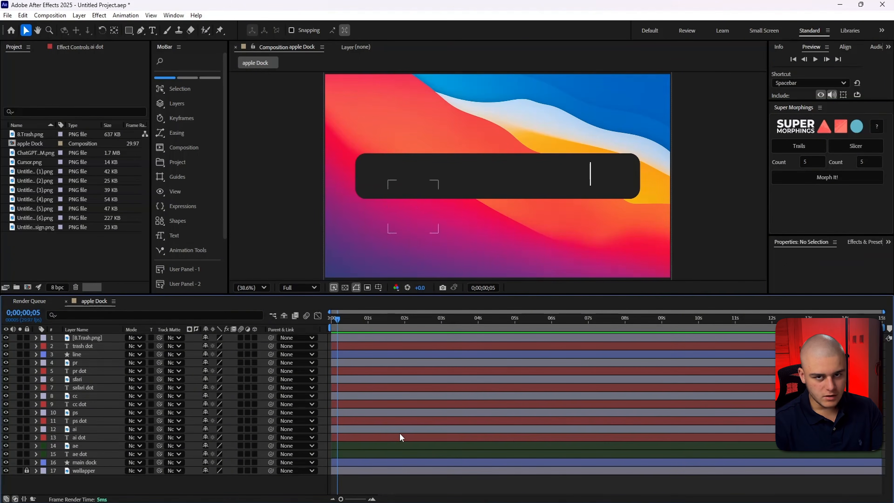
pyautogui.click(241, 437)
pyautogui.click(83, 437)
pyautogui.keyDown('ctrl'); pyautogui.click(82, 428); pyautogui.keyUp('ctrl')
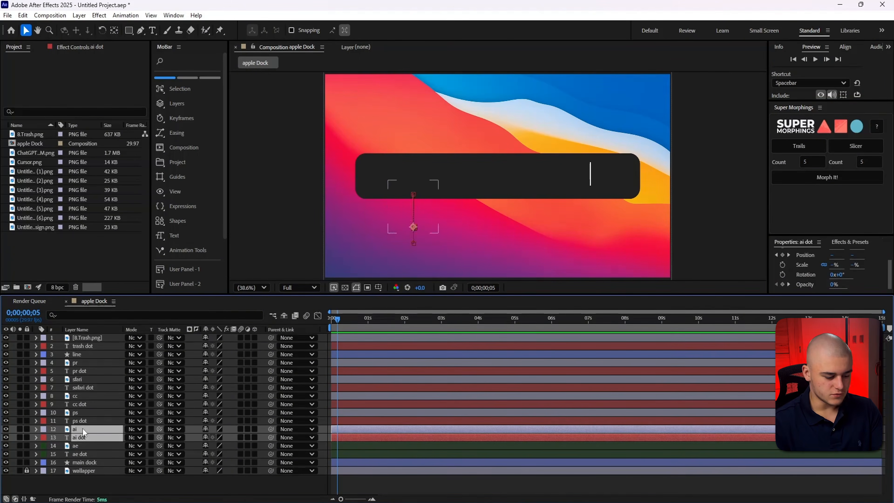
pyautogui.press('[')
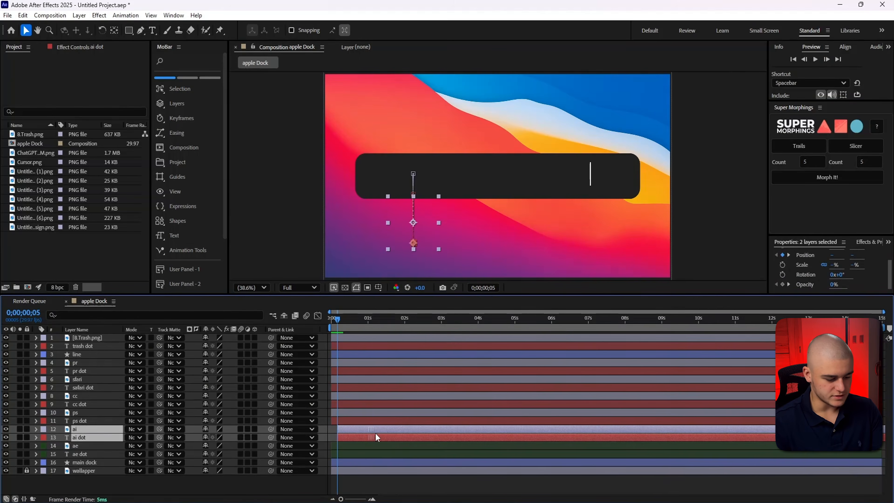
pyautogui.hotkey('alt', 'Home')
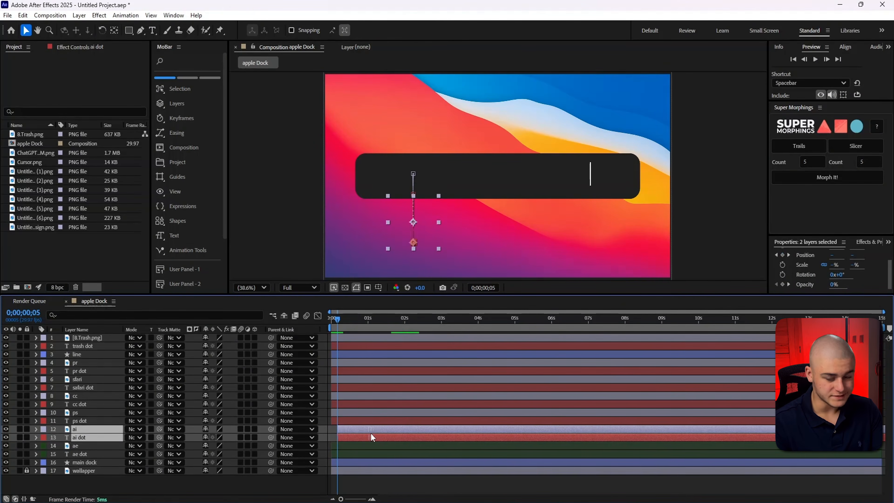
pyautogui.hotkey('ctrl', 'z')
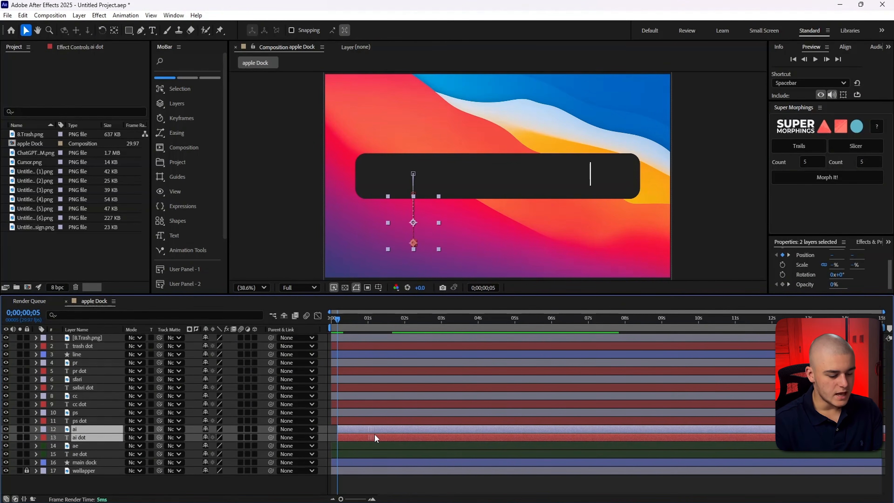
# Set the label colour of the ai and ai dot layers to Sandstone, and deselect them
pyautogui.click(43, 438)
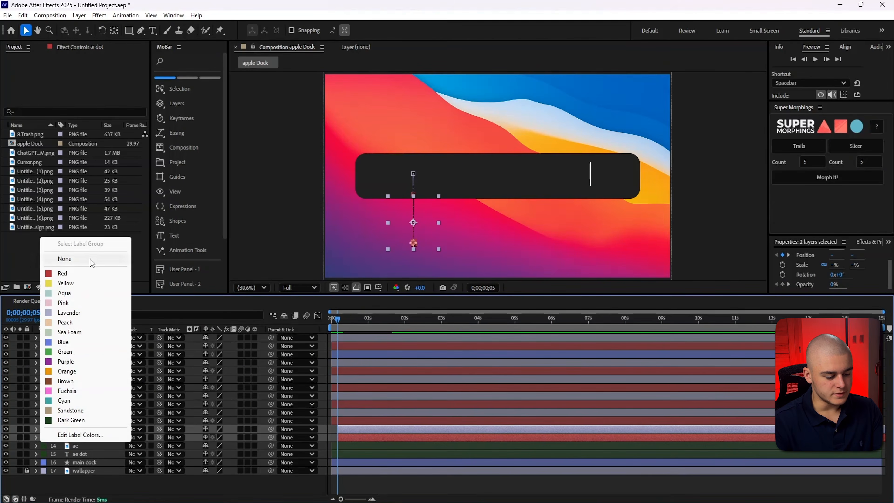
pyautogui.click(70, 411)
pyautogui.click(172, 486)
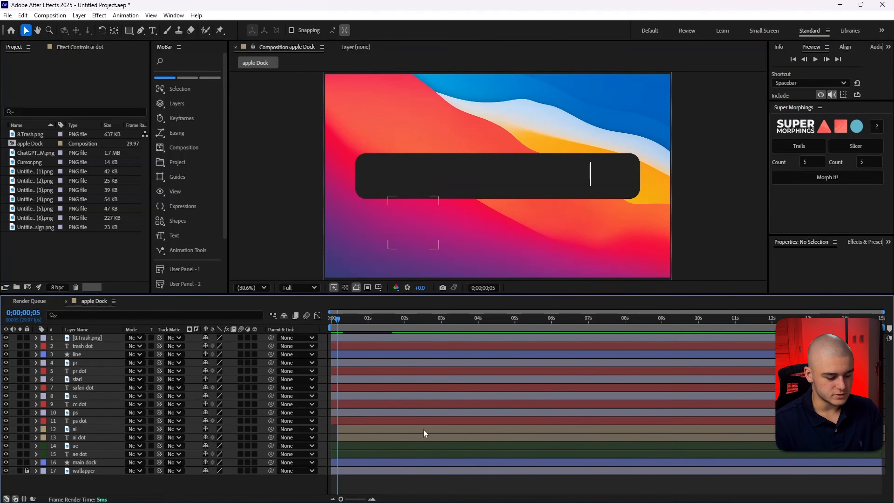
# Shift the ps and ps dot layers so they start at 0;00;00;10
pyautogui.click(826, 60)
pyautogui.click(826, 60)
pyautogui.click(826, 60)
pyautogui.click(826, 60)
pyautogui.click(827, 60)
pyautogui.click(78, 422)
pyautogui.keyDown('shift'); pyautogui.click(347, 413); pyautogui.keyUp('shift')
pyautogui.moveTo(347, 413); pyautogui.dragTo(383, 413)
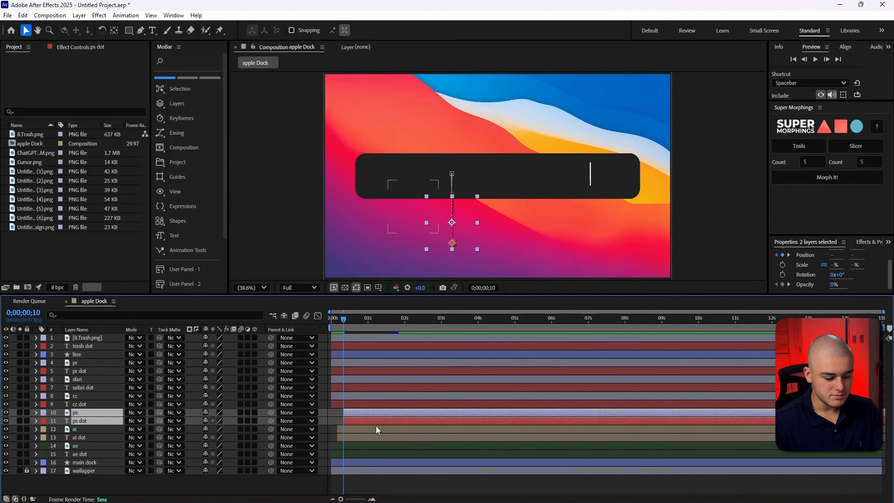
# Shift the cc and cc dot layers so they start at 0;00;00;15
pyautogui.click(826, 60)
pyautogui.click(827, 60)
pyautogui.click(827, 59)
pyautogui.click(826, 60)
pyautogui.click(826, 60)
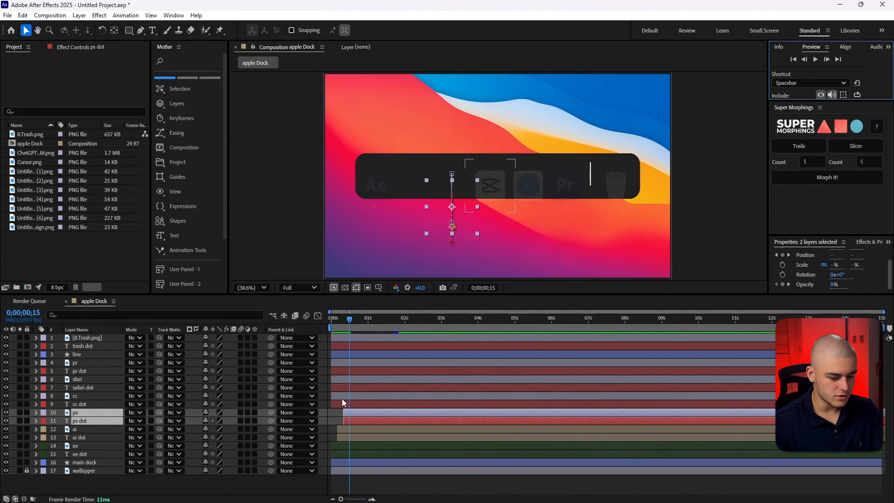
pyautogui.click(92, 403)
pyautogui.keyDown('shift'); pyautogui.click(370, 396); pyautogui.keyUp('shift')
pyautogui.moveTo(369, 402); pyautogui.dragTo(390, 400)
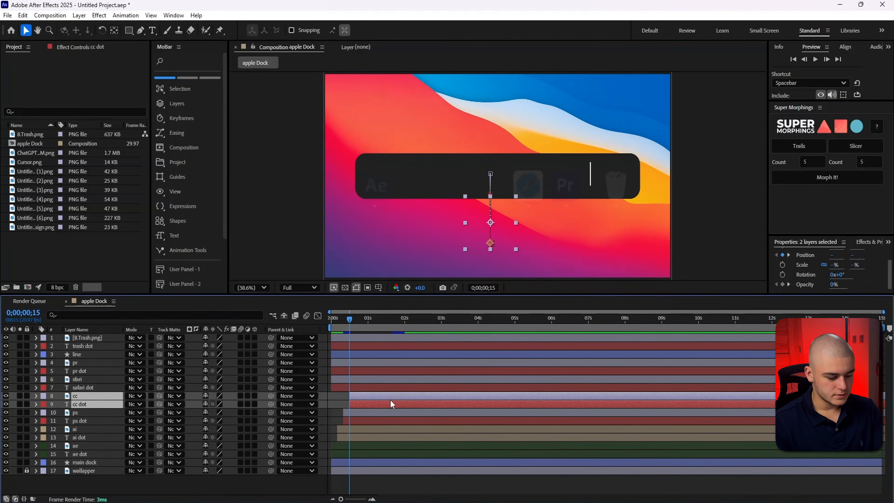
# Shift the safari icon and safari dot layers so they start at 0;00;00;20
pyautogui.click(827, 59)
pyautogui.click(826, 60)
pyautogui.click(827, 59)
pyautogui.click(827, 59)
pyautogui.click(827, 60)
pyautogui.keyDown('shift'); pyautogui.click(388, 385); pyautogui.keyUp('shift')
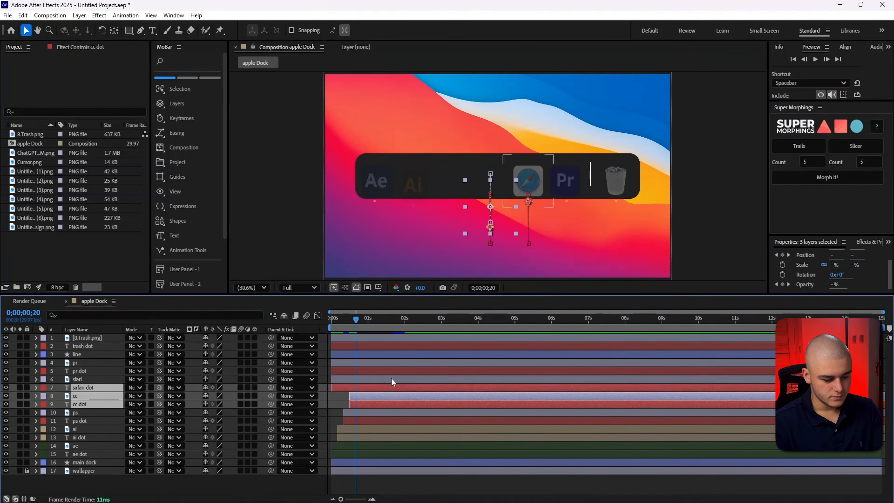
pyautogui.click(386, 379)
pyautogui.click(385, 387)
pyautogui.keyDown('shift'); pyautogui.click(382, 380); pyautogui.keyUp('shift')
pyautogui.moveTo(375, 383); pyautogui.dragTo(400, 382)
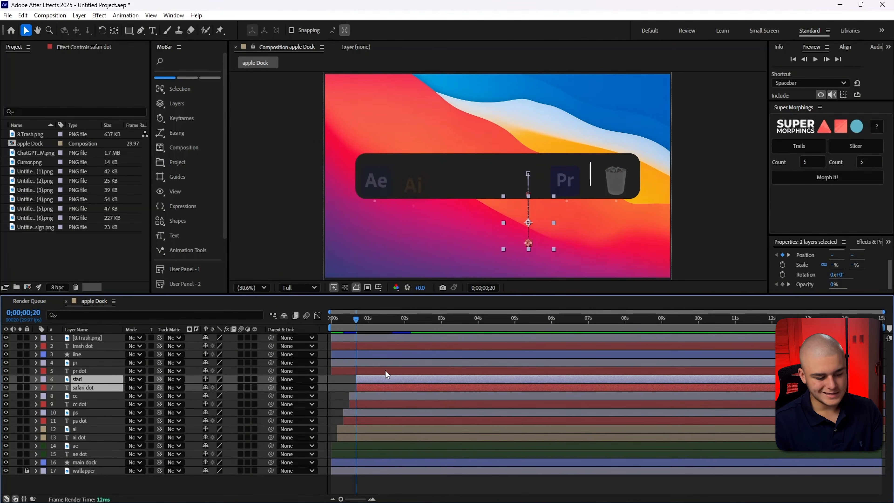
# Shift the pr and pr dot layers so they start five frames after the safari layers
pyautogui.click(815, 60)
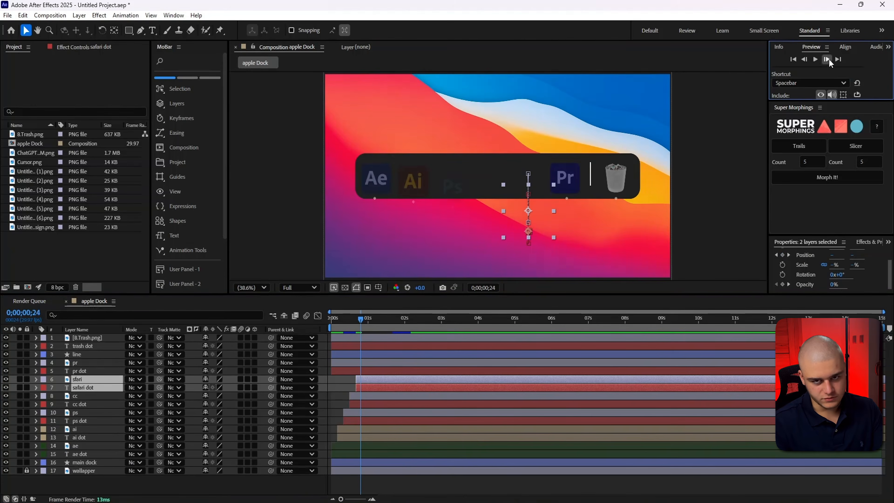
pyautogui.click(409, 368)
pyautogui.keyDown('ctrl'); pyautogui.click(410, 362); pyautogui.keyUp('ctrl')
pyautogui.moveTo(385, 363); pyautogui.dragTo(404, 353)
# Shift the trash and trash dot layers so they start at 0;00;01;00
pyautogui.press('pagedown')
pyautogui.press('pagedown')
pyautogui.press('pagedown')
pyautogui.press('pagedown')
pyautogui.press('pagedown')
pyautogui.click(424, 345)
pyautogui.keyDown('ctrl'); pyautogui.click(425, 338); pyautogui.keyUp('ctrl')
# Keyframe the line layer's Opacity from 0% at 0;00;00;01 to 99% a few frames further on, and preview the animation
pyautogui.click(414, 354)
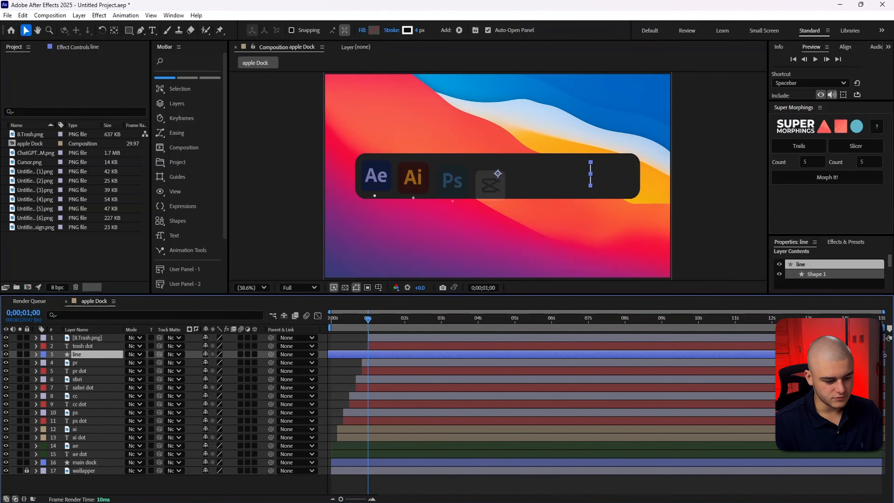
pyautogui.press('space')
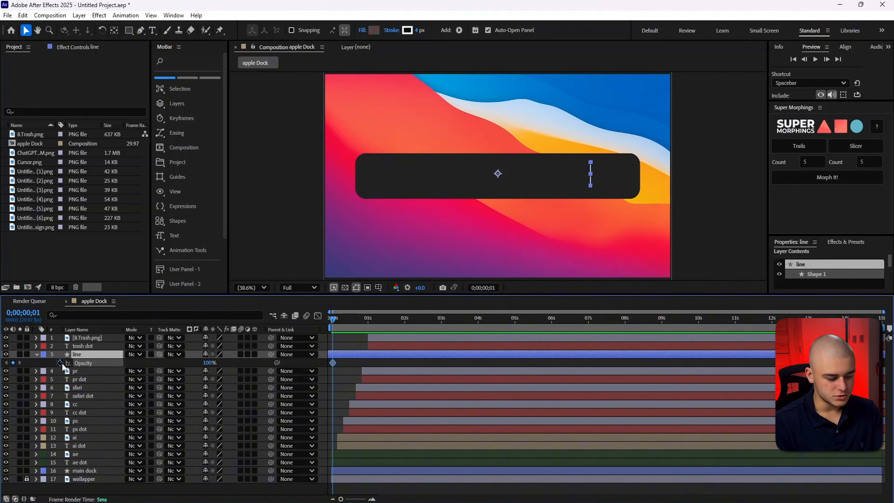
pyautogui.moveTo(208, 362); pyautogui.dragTo(80, 369)
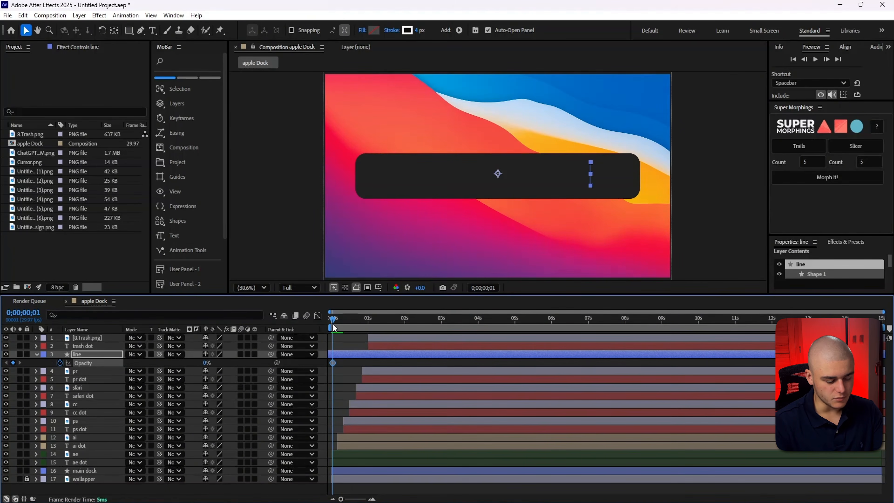
pyautogui.moveTo(334, 321); pyautogui.dragTo(338, 320)
pyautogui.moveTo(207, 363); pyautogui.dragTo(365, 364)
pyautogui.press('Home')
pyautogui.press('space')
pyautogui.press('space')
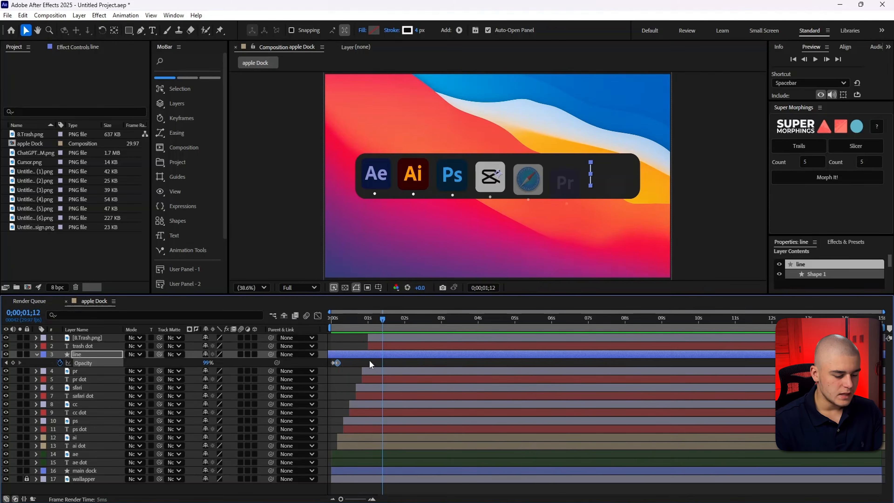
# Move the line's second Opacity keyframe to about 0;00;00;20, apply Easy Ease, and preview from the start
pyautogui.moveTo(335, 362); pyautogui.dragTo(355, 362)
pyautogui.press('F9')
pyautogui.press('Home')
pyautogui.press('space')
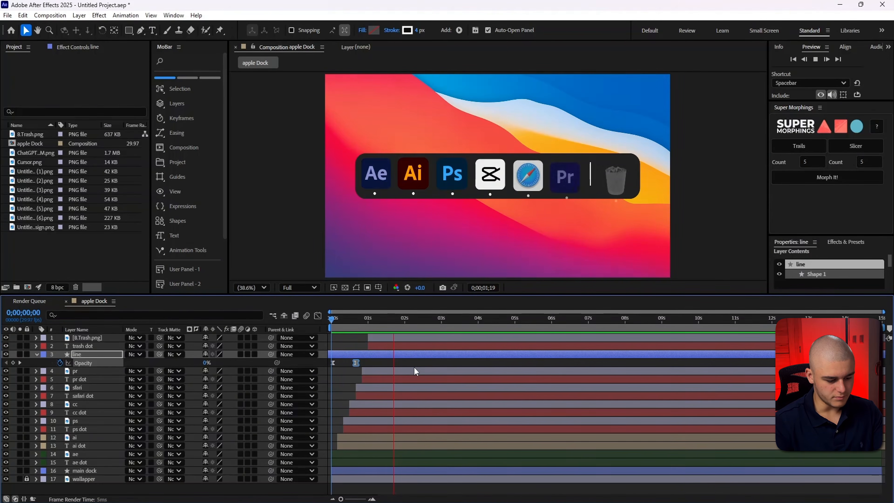
pyautogui.press('space')
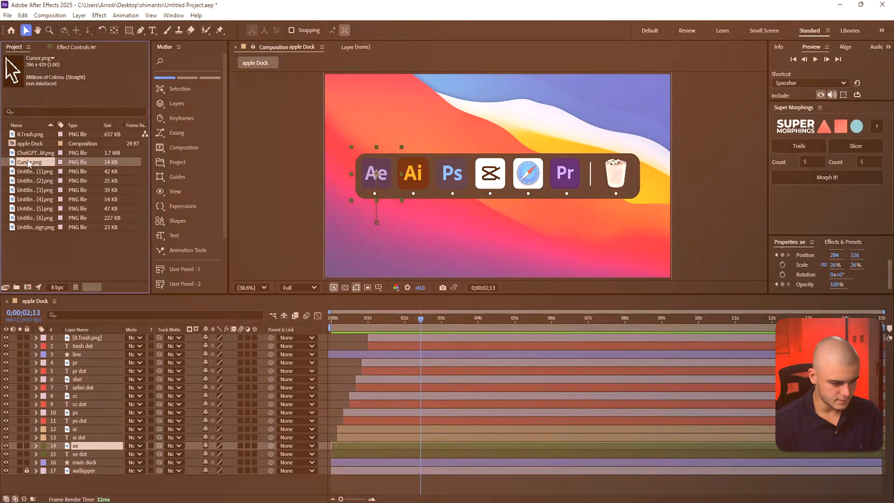
# Add Cursor.png to the composition above all other layers and rename the layer CURSOR
pyautogui.moveTo(28, 162); pyautogui.dragTo(69, 338)
pyautogui.press('Return')
pyautogui.write('CURSOR')
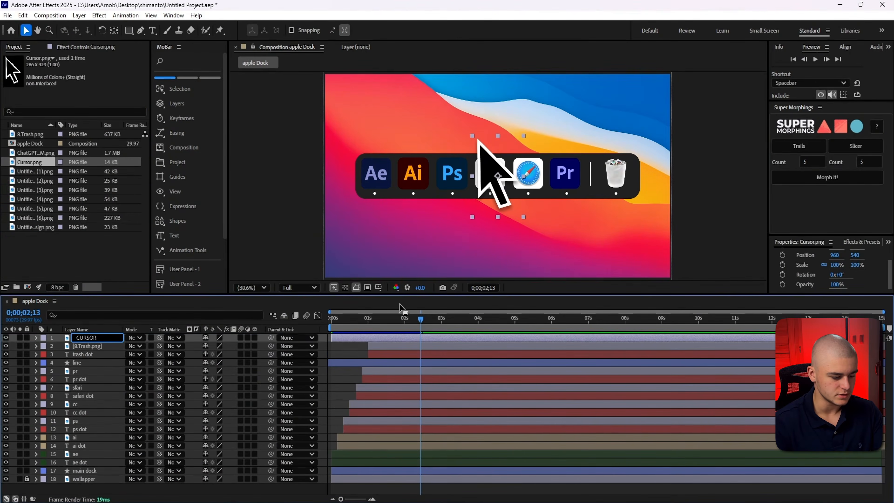
pyautogui.press('Return')
# Scale the CURSOR layer down to a small pointer and place it below the middle of the dock
pyautogui.press('s')
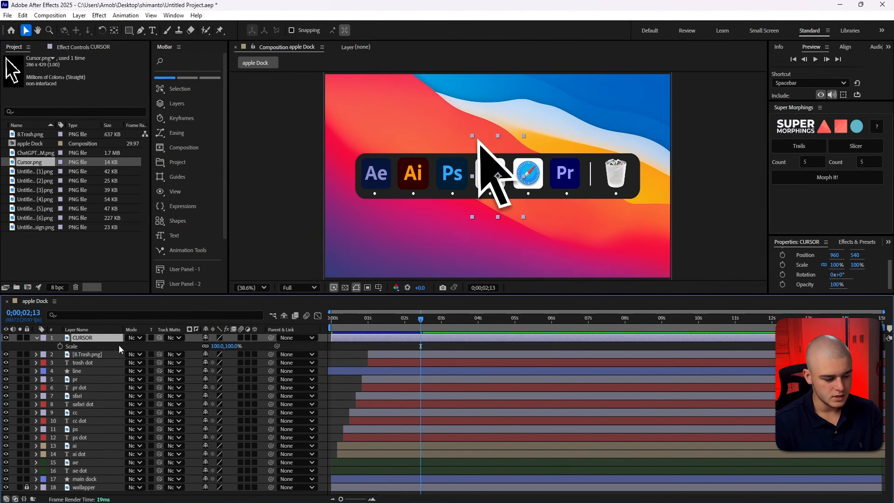
pyautogui.moveTo(218, 345); pyautogui.dragTo(190, 345)
pyautogui.moveTo(499, 184); pyautogui.dragTo(496, 243)
# Give the ae layer's Scale the expression cursor = thisComp.layer('CURSOR').position; x = length(position, cursor); linear(x,0,300,[40,40],[26,26]);
pyautogui.click(112, 455)
pyautogui.press('s')
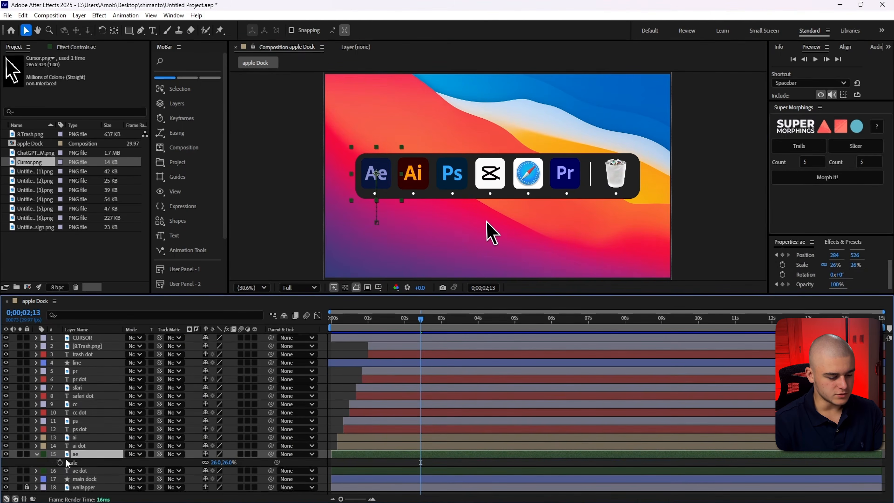
pyautogui.keyDown('alt'); pyautogui.click(60, 462); pyautogui.keyUp('alt')
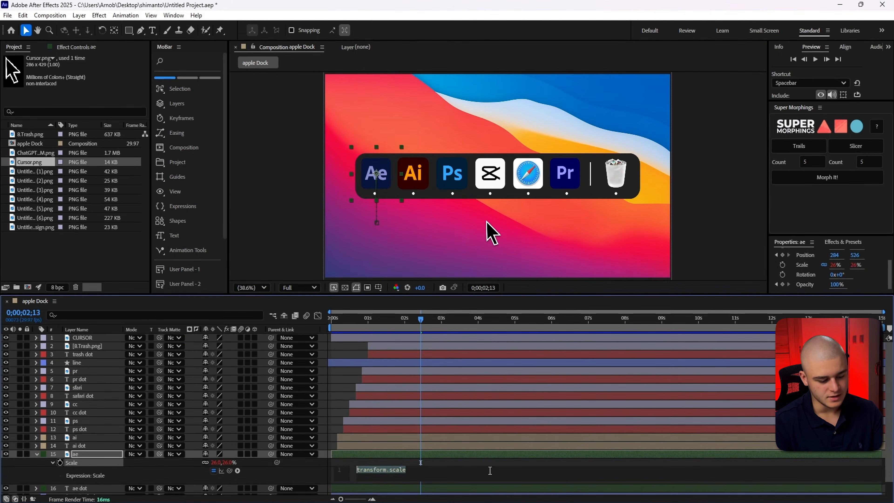
pyautogui.press('super+v')
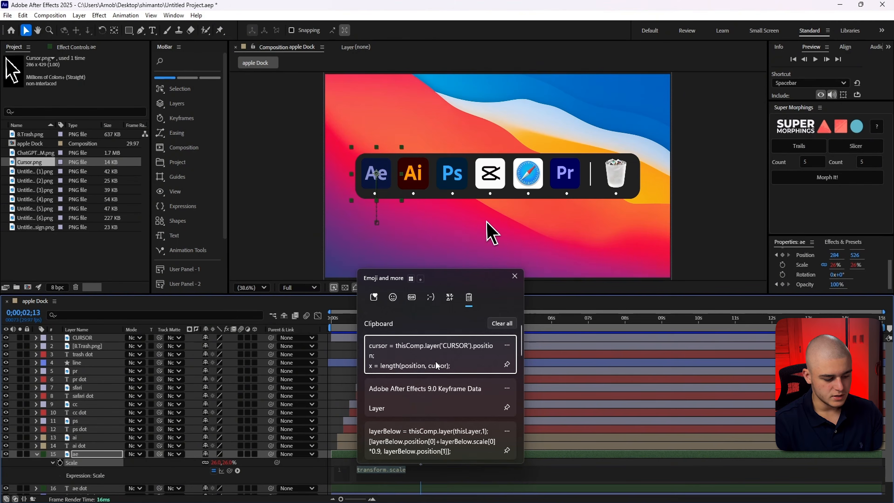
pyautogui.click(435, 361)
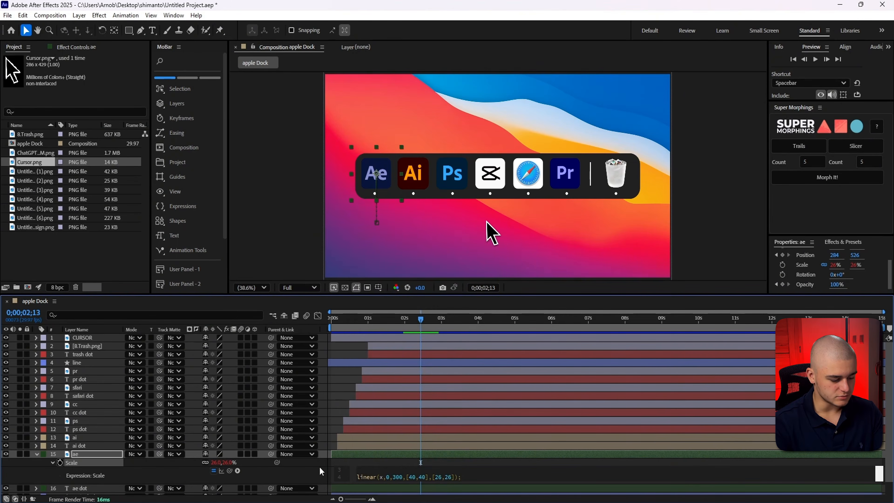
pyautogui.click(37, 455)
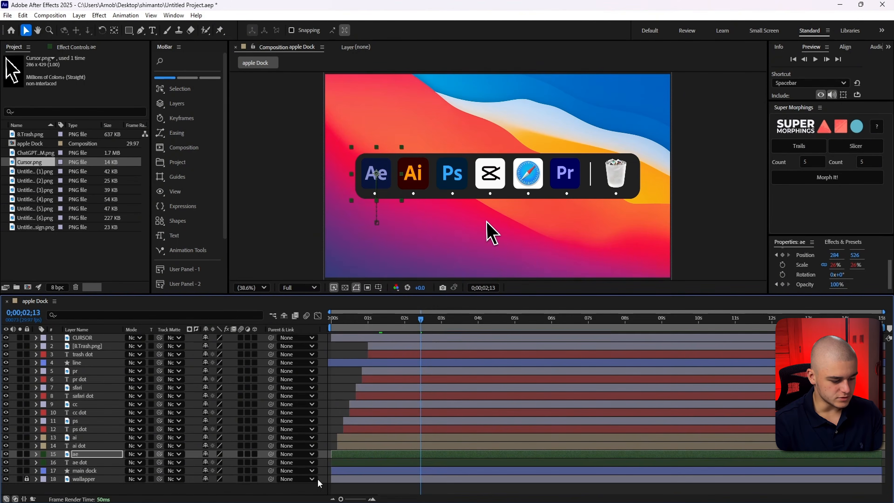
# Copy only the expression from the ae layer's Scale property, and collapse the layer
pyautogui.press('s')
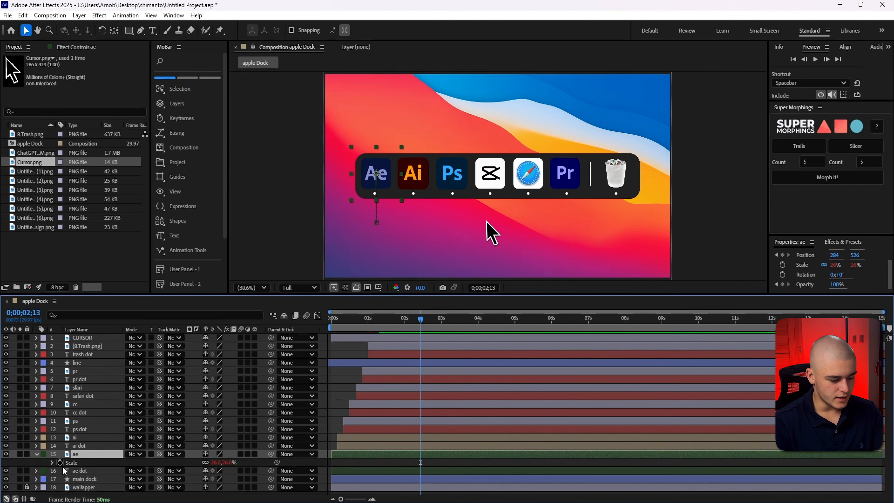
pyautogui.rightClick(91, 466)
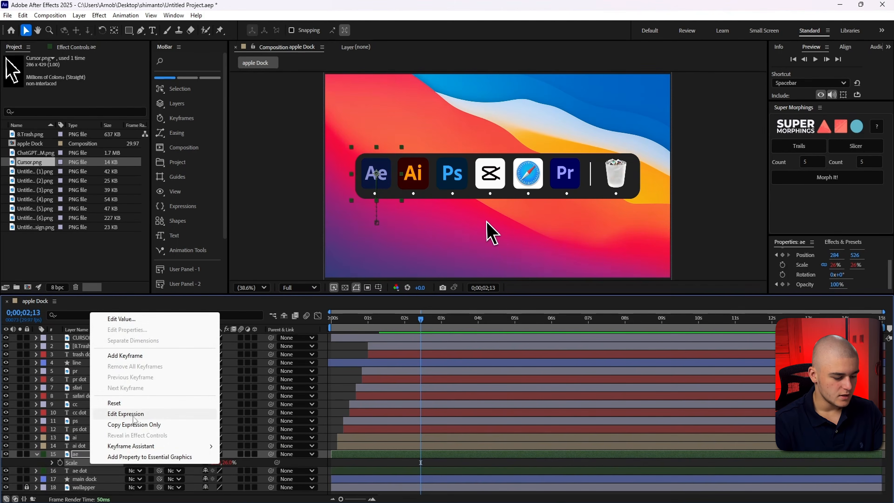
pyautogui.click(143, 428)
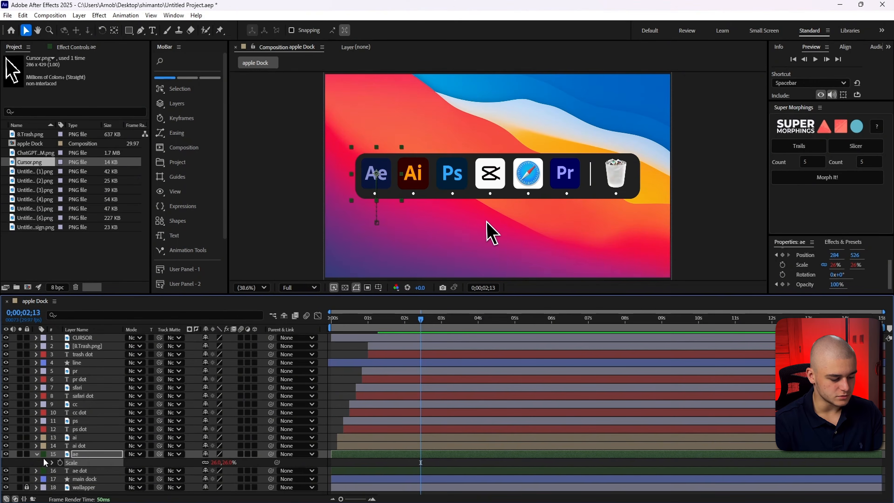
pyautogui.click(37, 454)
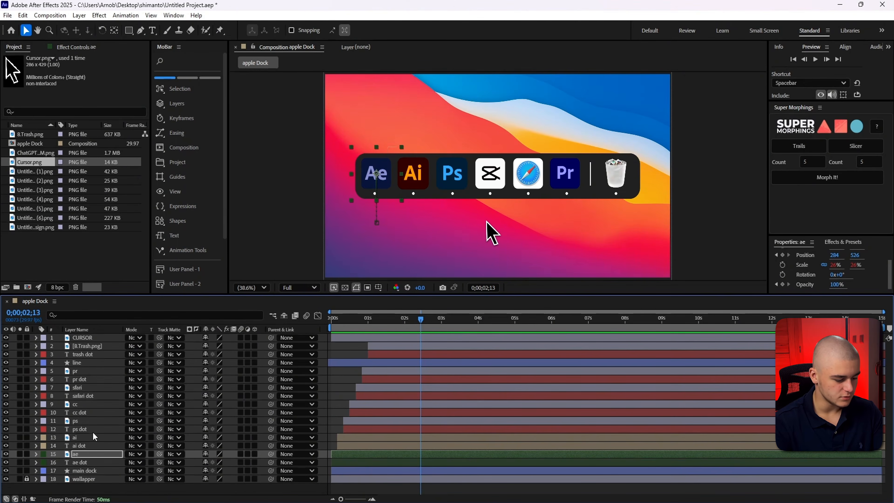
# Paste the copied Scale expression onto the ai, ps, cc and pr layers, and preview the animation from the start
pyautogui.click(85, 437)
pyautogui.keyDown('ctrl'); pyautogui.click(83, 422); pyautogui.keyUp('ctrl')
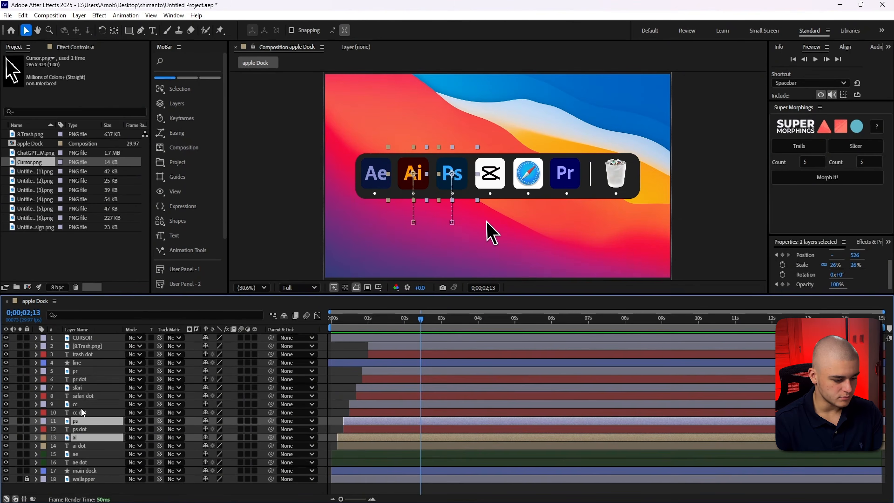
pyautogui.keyDown('ctrl'); pyautogui.click(82, 404); pyautogui.keyUp('ctrl')
pyautogui.keyDown('ctrl'); pyautogui.click(82, 371); pyautogui.keyUp('ctrl')
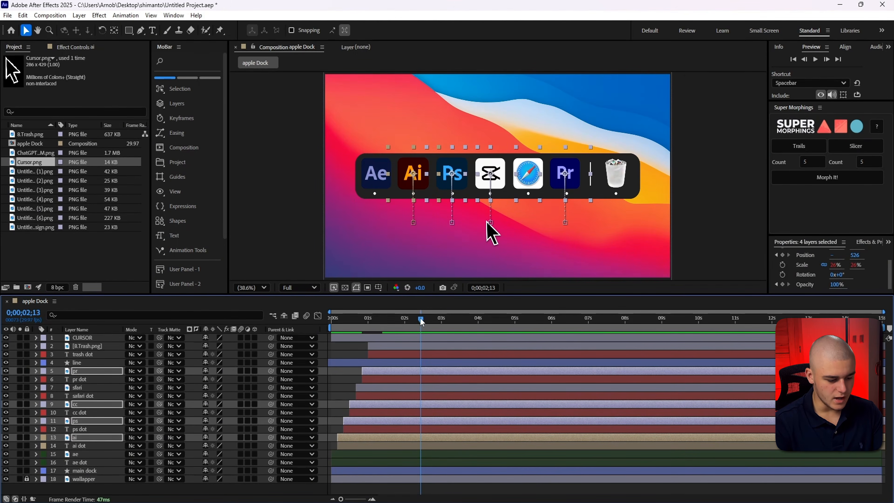
pyautogui.moveTo(420, 318); pyautogui.dragTo(350, 319)
pyautogui.press('space')
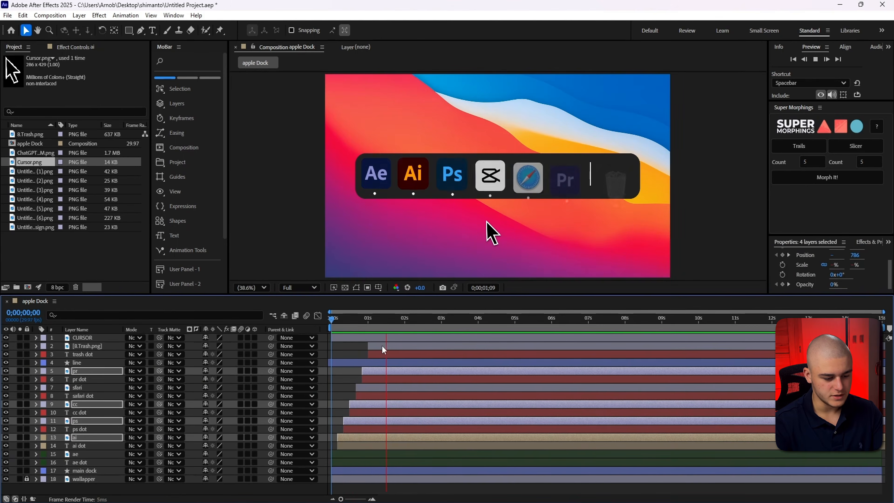
pyautogui.press('space')
# Move the CURSOR layer from below the middle of the dock to the lower part of the Ae icon
pyautogui.click(109, 337)
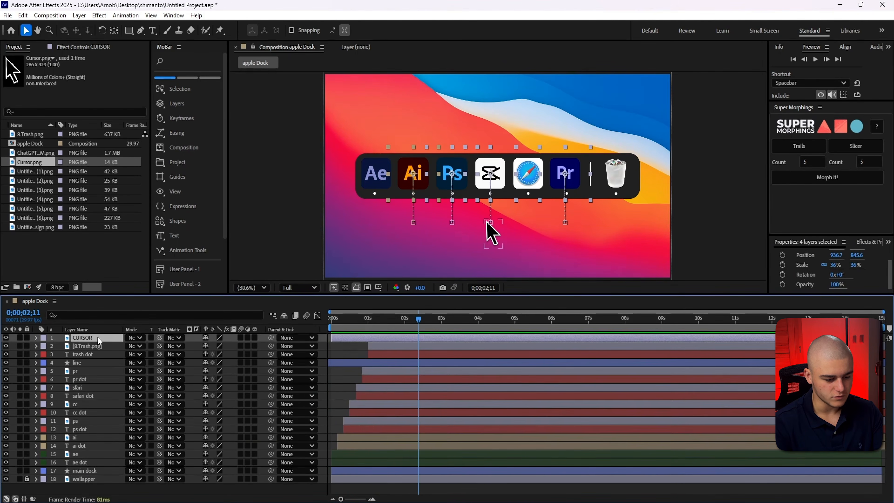
pyautogui.moveTo(494, 239); pyautogui.dragTo(355, 197)
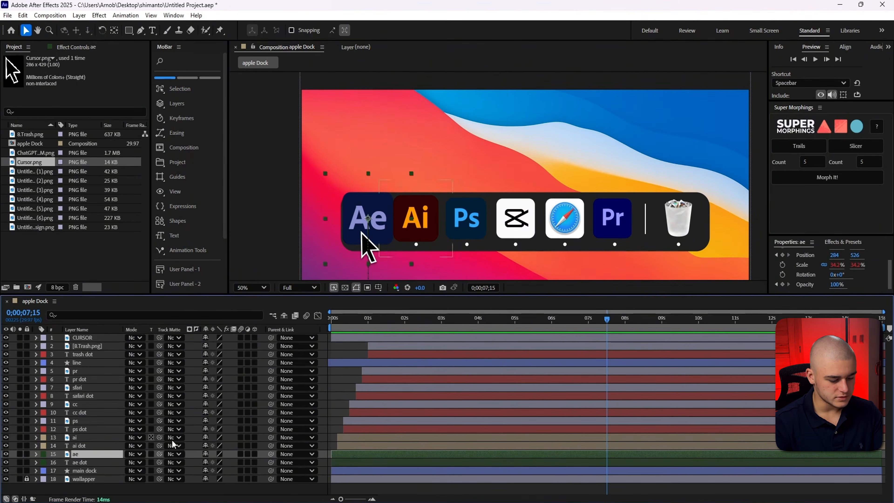
# Keyframe a bounce on the ae layer's Position: 284,526 at 0;00;07;15, 284,449 at 0;00;07;23, and back to 284,526 at 0;00;08;01
pyautogui.press('p')
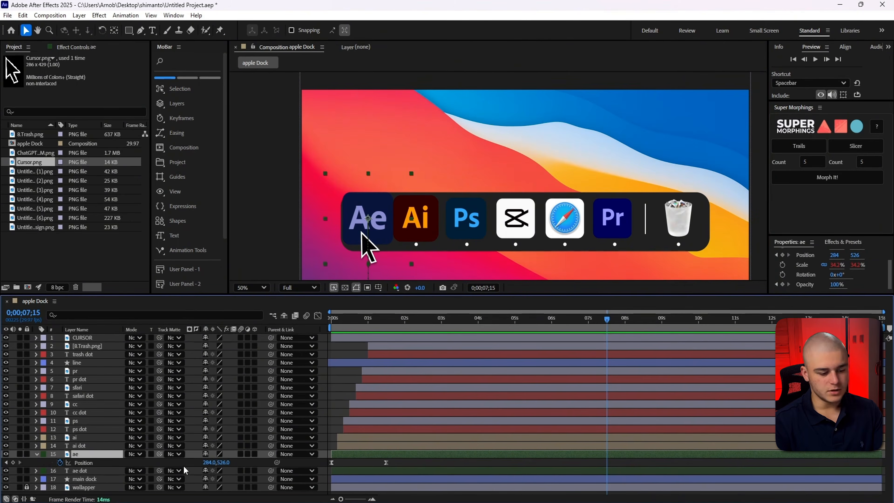
pyautogui.click(12, 462)
pyautogui.press('pagedown')
pyautogui.press('pagedown')
pyautogui.press('pagedown')
pyautogui.press('pagedown')
pyautogui.press('pagedown')
pyautogui.press('pagedown')
pyautogui.press('pagedown')
pyautogui.press('pagedown')
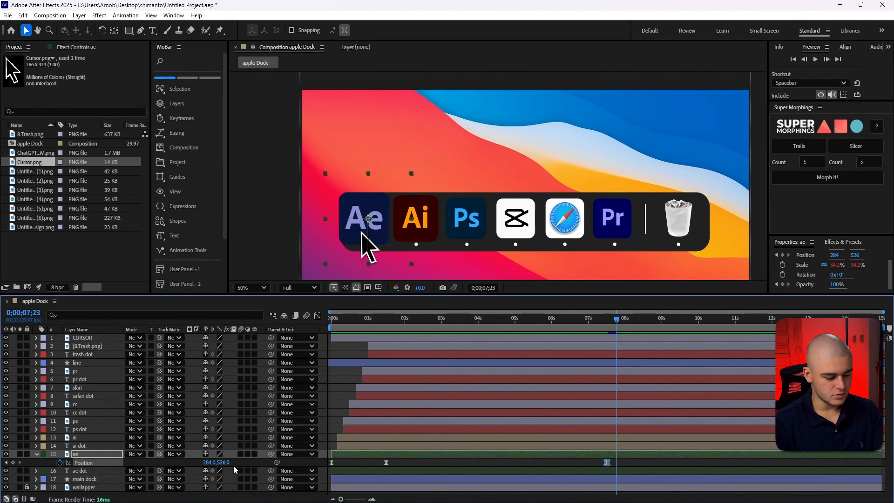
pyautogui.moveTo(221, 463); pyautogui.dragTo(127, 464)
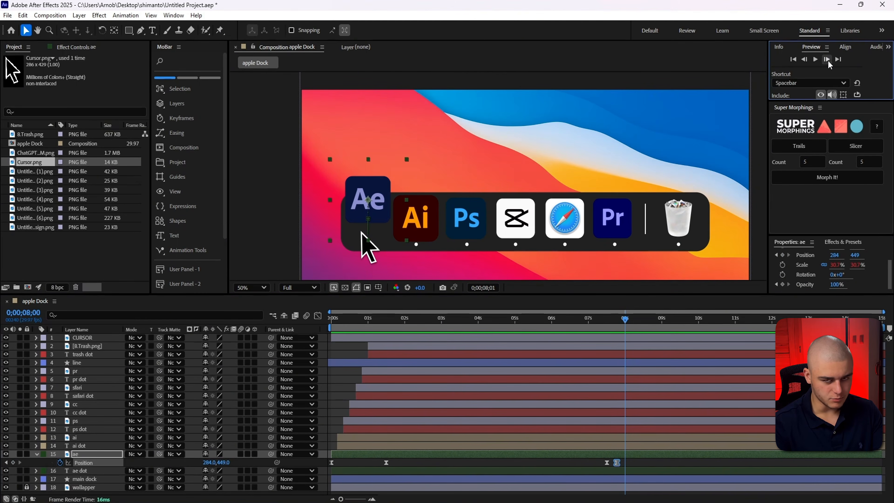
pyautogui.click(827, 61)
pyautogui.hotkey('ctrl', 'v')
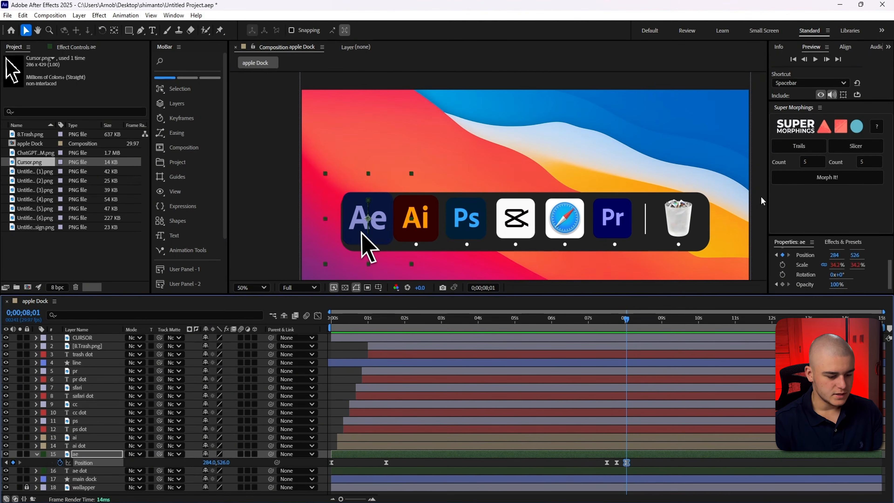
# Preview the ae bounce and slow it down by spreading its three Position keyframes farther apart
pyautogui.press('space')
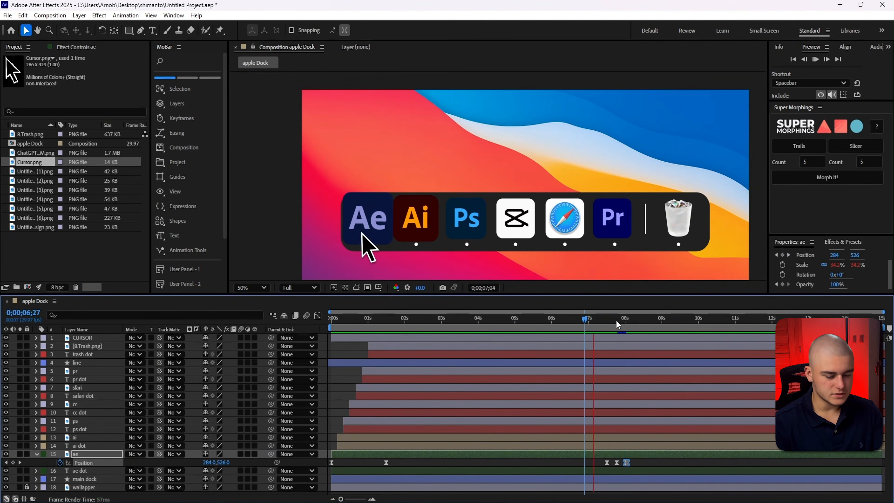
pyautogui.press('space')
pyautogui.moveTo(636, 462); pyautogui.dragTo(597, 473)
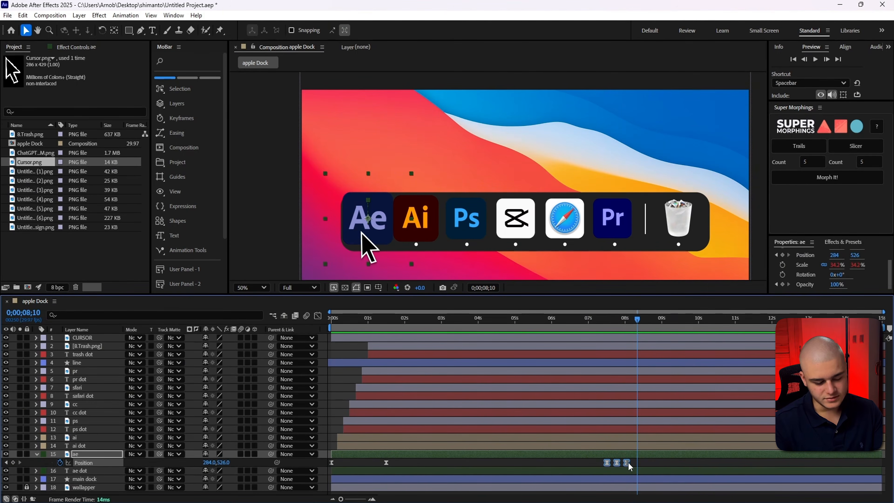
pyautogui.press('F2')
pyautogui.moveTo(645, 467); pyautogui.dragTo(595, 473)
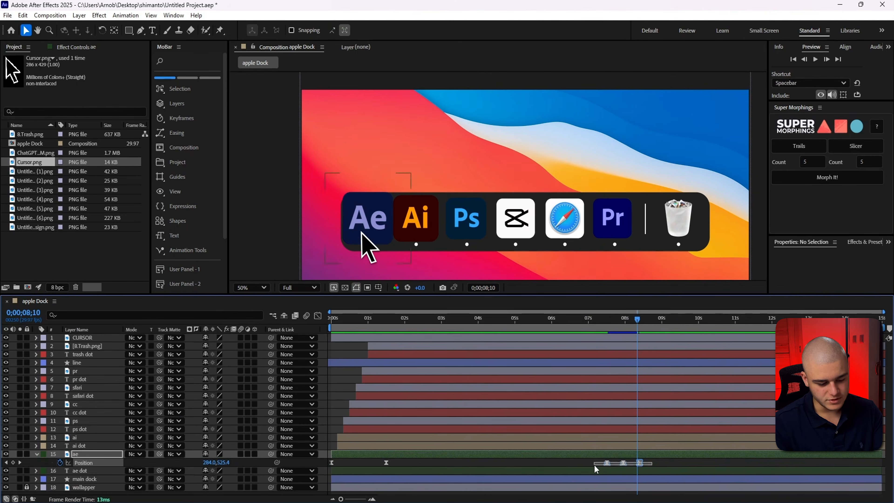
# Shape the ae bounce's speed graph to leave the dock fast, slow down at the peak and land fast
pyautogui.hotkey('shift', 'F3')
pyautogui.moveTo(584, 473)
pyautogui.mouseDown()
pyautogui.moveTo(555, 471)
pyautogui.moveTo(587, 474)
pyautogui.mouseUp()
pyautogui.moveTo(480, 469); pyautogui.dragTo(479, 470)
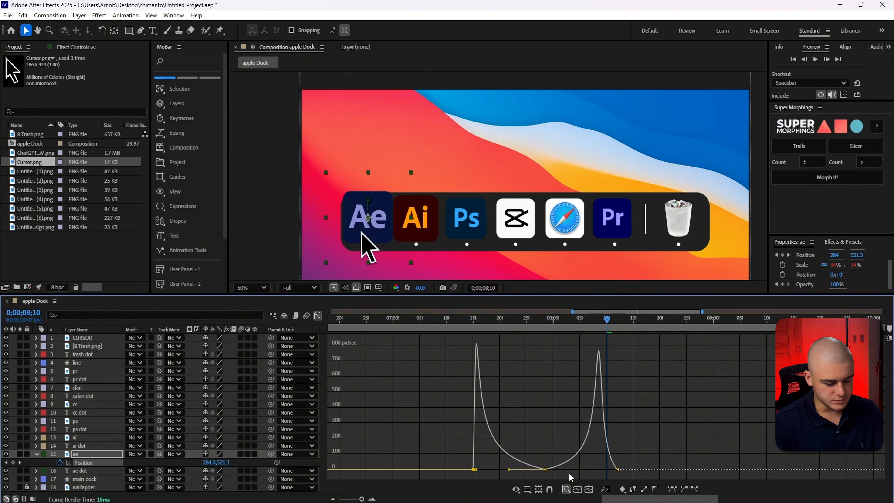
pyautogui.moveTo(602, 471); pyautogui.dragTo(616, 471)
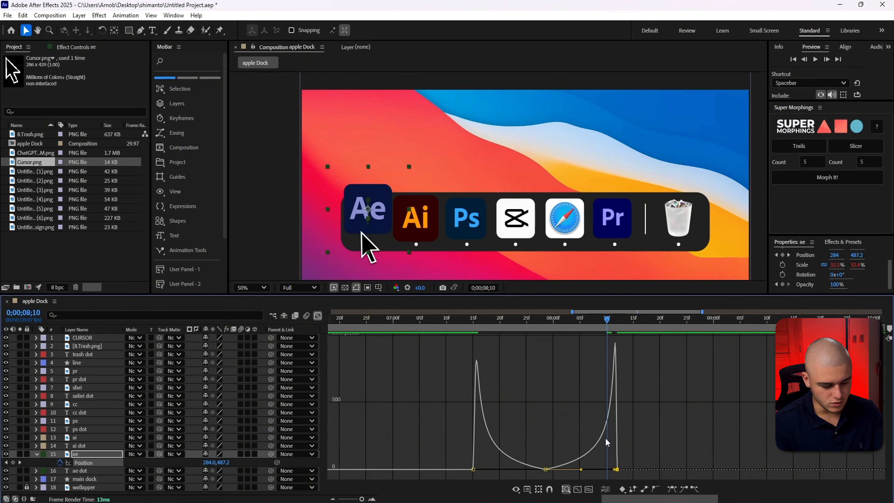
# Paste the bounce's peak and landing keyframes on ae's Position from 0;00;08;23 as a second bounce, and preview it
pyautogui.click(827, 61)
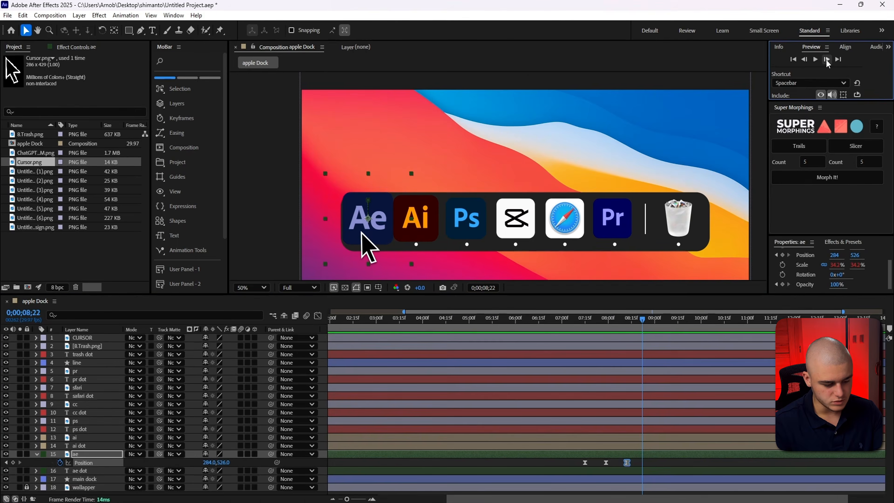
pyautogui.click(826, 61)
pyautogui.hotkey('ctrl', 'v')
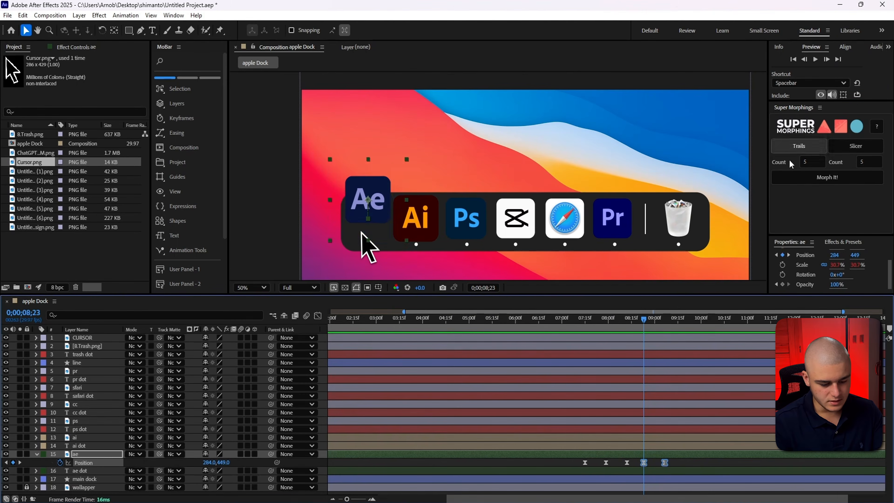
pyautogui.moveTo(633, 326); pyautogui.dragTo(565, 327)
pyautogui.press('space')
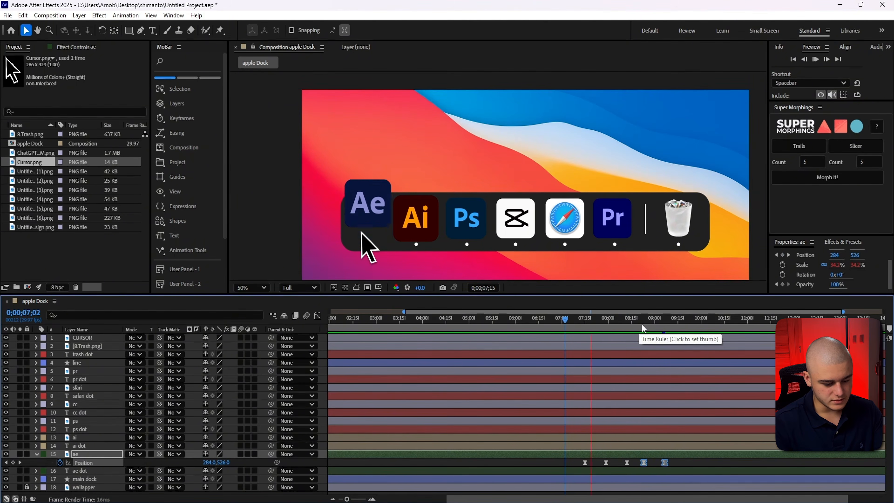
pyautogui.press('space')
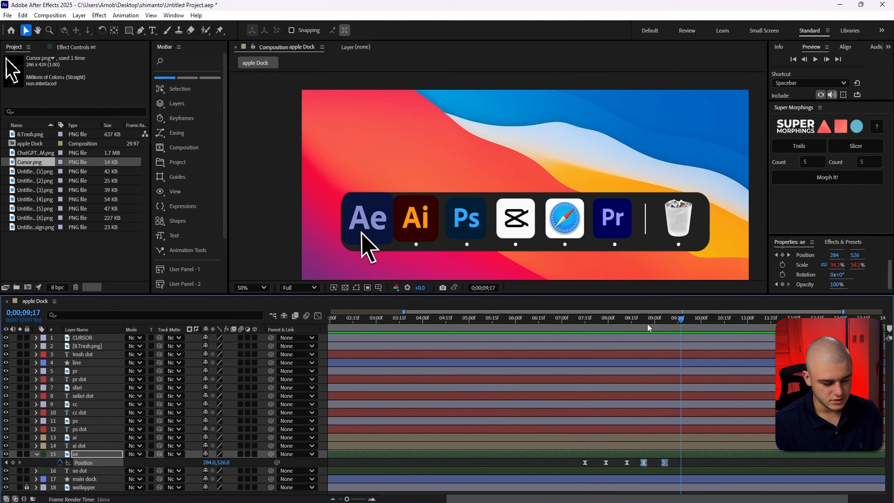
# Adjust the second ae bounce's speed graph so it starts and lands fast with a slow peak, like the first
pyautogui.click(675, 463)
pyautogui.moveTo(669, 463); pyautogui.dragTo(637, 464)
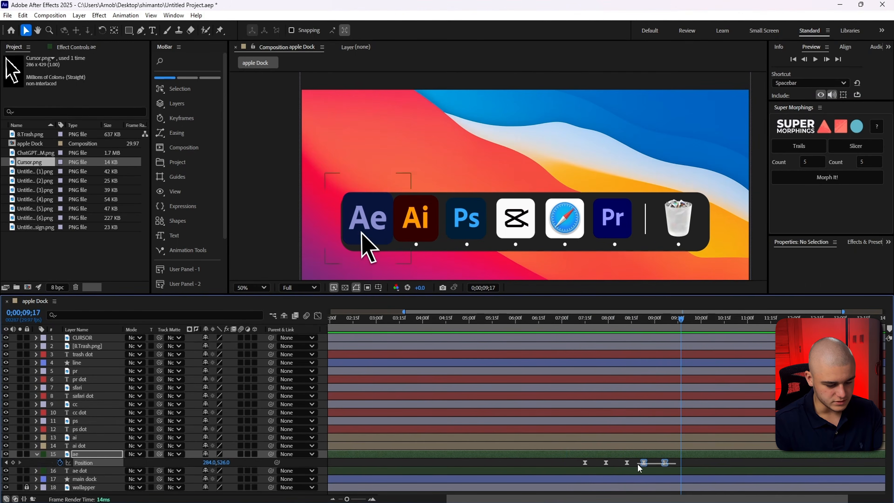
pyautogui.click(318, 316)
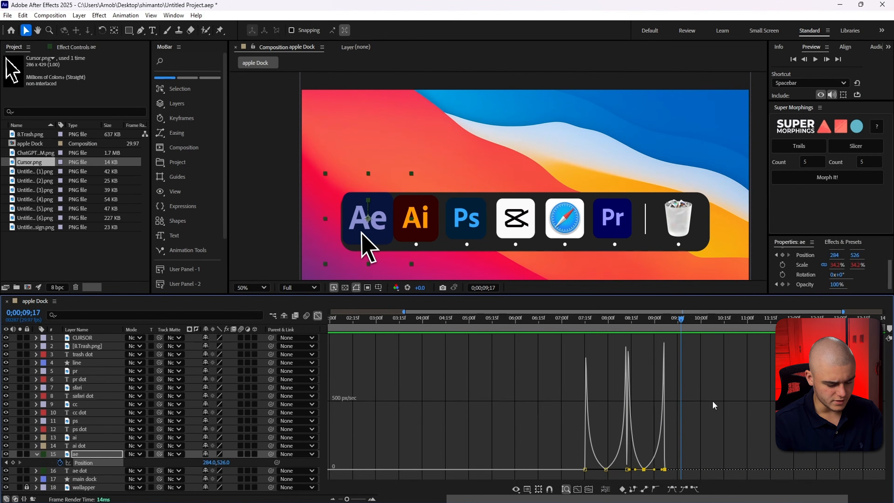
pyautogui.moveTo(347, 498); pyautogui.dragTo(361, 500)
pyautogui.moveTo(640, 417); pyautogui.dragTo(550, 465)
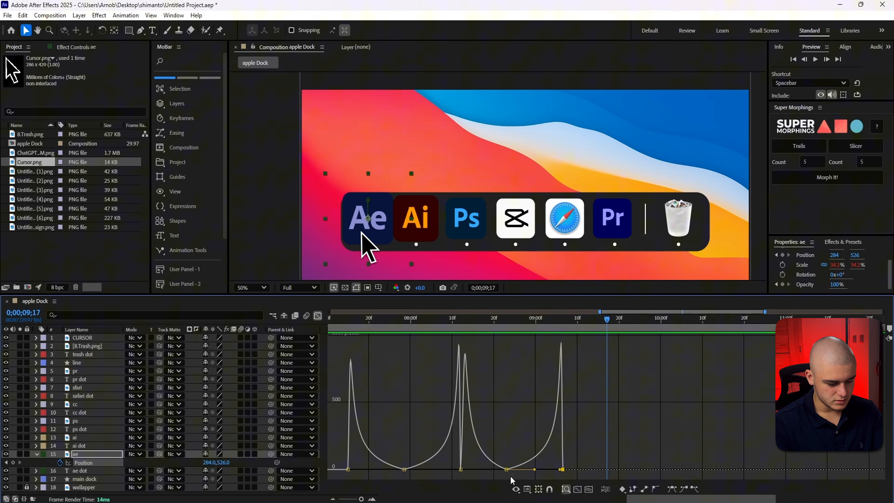
pyautogui.moveTo(477, 481); pyautogui.dragTo(507, 389)
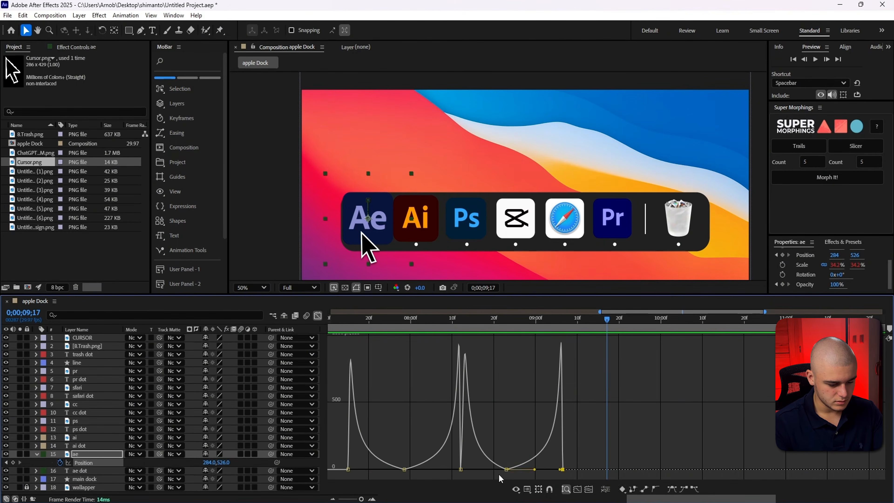
pyautogui.moveTo(483, 470); pyautogui.dragTo(482, 470)
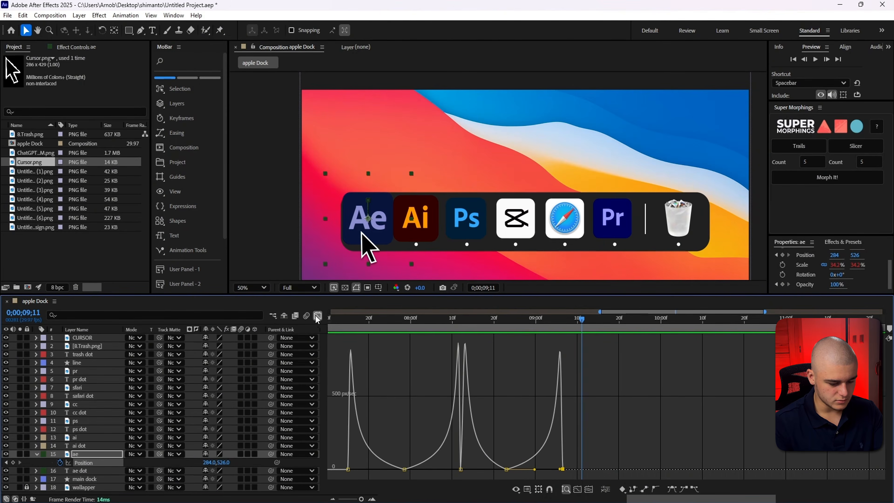
# Copy the second bounce's peak and landing keyframes, paste them from 0;00;09;19 as a third ae bounce, and preview the bounces
pyautogui.click(317, 316)
pyautogui.moveTo(577, 474); pyautogui.dragTo(494, 459)
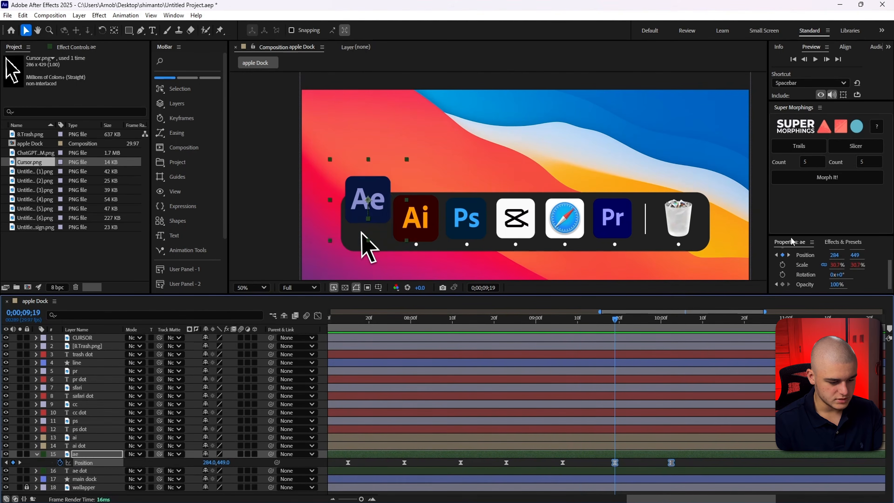
pyautogui.moveTo(616, 320); pyautogui.dragTo(340, 335)
pyautogui.press('space')
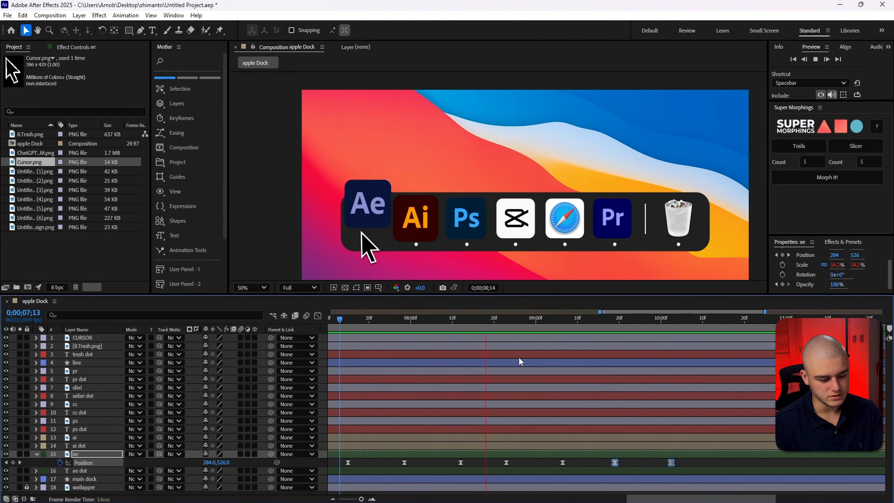
# Play the whole dock animation from the start to check the cursor, icon enlargement and ae bounces
pyautogui.hotkey('shift', 'F3')
pyautogui.press('space')
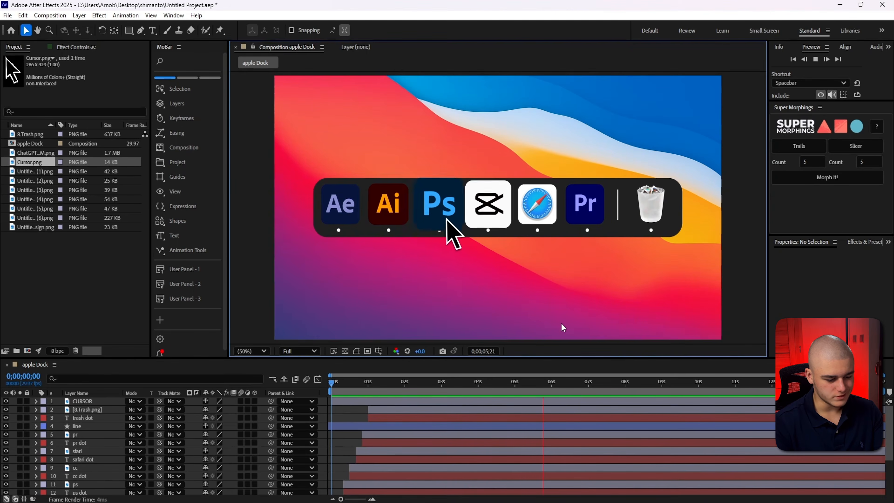
pyautogui.press('space')
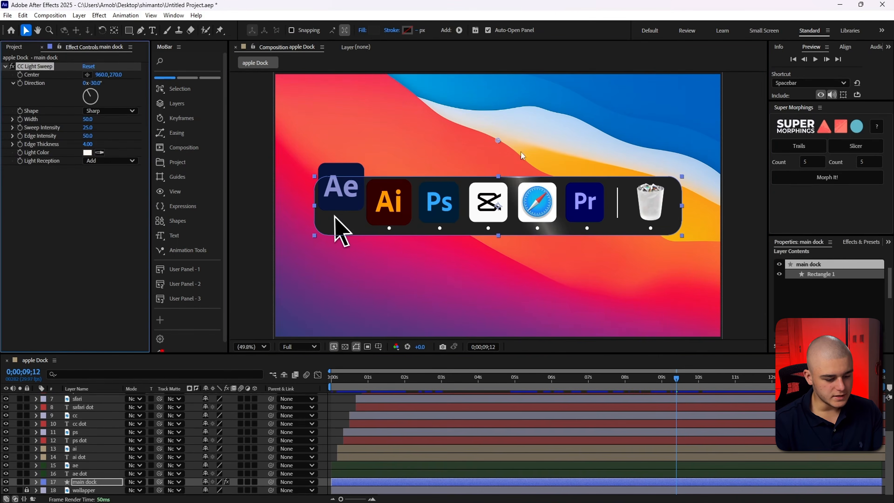
# Set up CC Light Sweep on the main dock layer with center 189.1,326.2, width 2000, an adjusted sweep intensity and edge intensity 100
pyautogui.moveTo(523, 156); pyautogui.dragTo(306, 161)
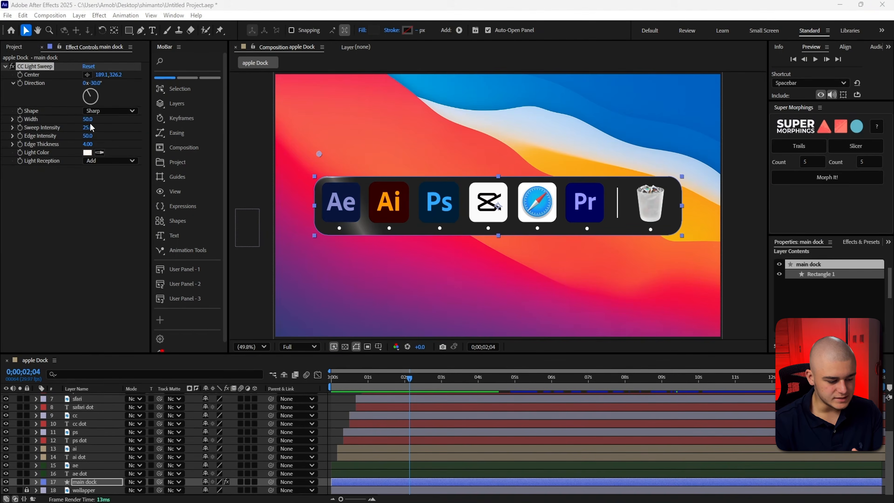
pyautogui.click(88, 119)
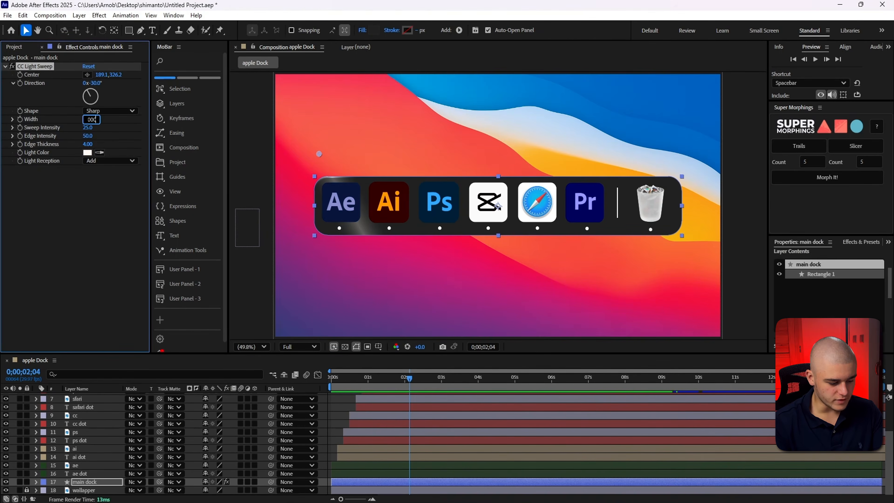
pyautogui.write('2000')
pyautogui.press('Return')
pyautogui.moveTo(87, 127); pyautogui.dragTo(144, 155)
pyautogui.click(88, 137)
pyautogui.write('100')
pyautogui.press('Return')
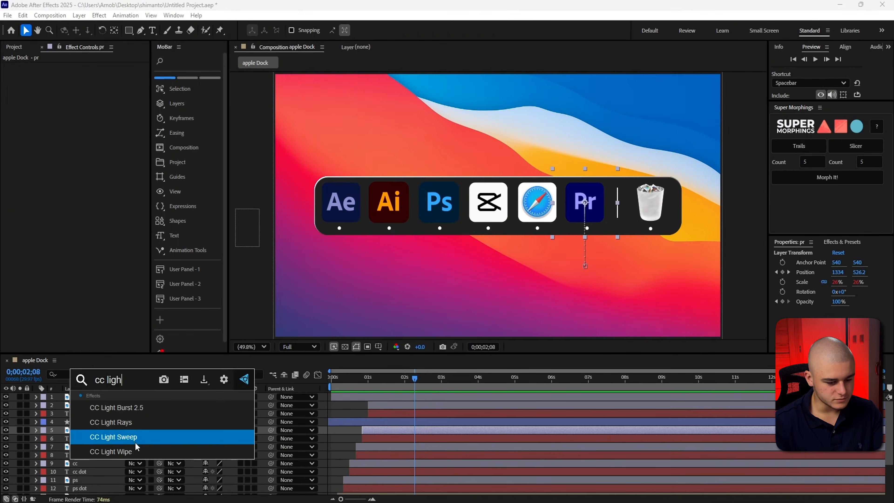
# Apply CC Light Sweep to the pr layer and place its center at the icon's upper-right corner, about 775.3,292.1
pyautogui.click(137, 443)
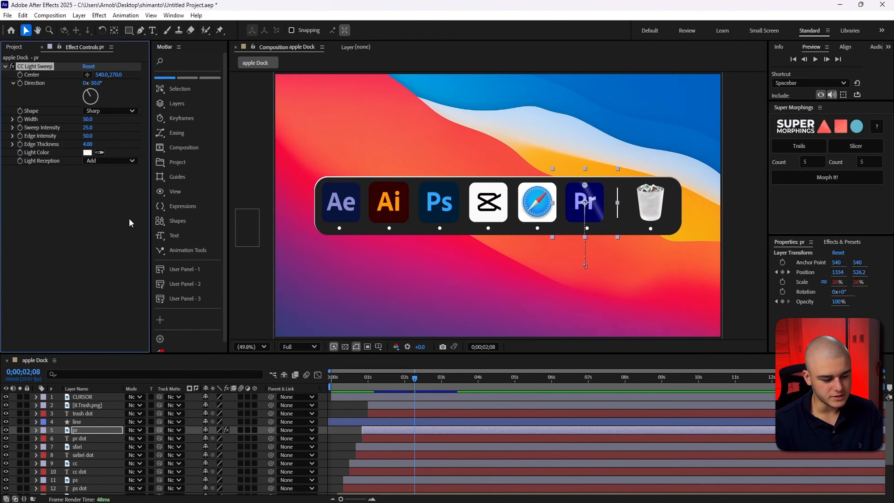
pyautogui.click(88, 75)
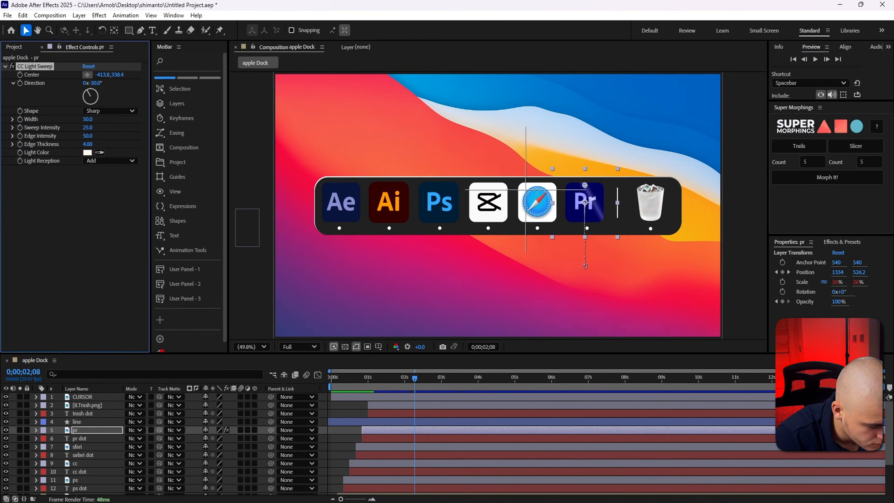
pyautogui.click(599, 187)
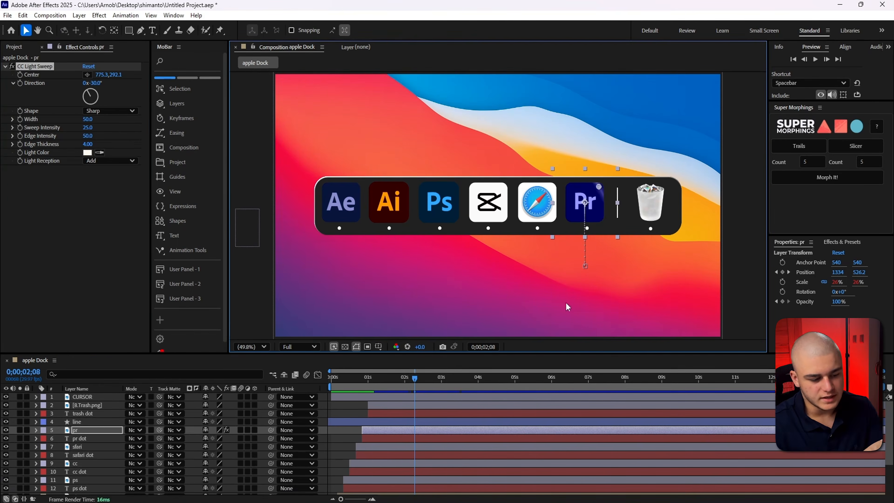
# Set the pr light sweep's width to 600, sweep intensity to 20, edge intensity to 244 and edge thickness to 5.4
pyautogui.click(87, 119)
pyautogui.write('600')
pyautogui.press('Return')
pyautogui.click(88, 127)
pyautogui.write('36')
pyautogui.click(88, 135)
pyautogui.write('370')
pyautogui.press('Return')
pyautogui.moveTo(89, 145); pyautogui.dragTo(80, 129)
pyautogui.moveTo(92, 137)
pyautogui.mouseDown()
pyautogui.moveTo(208, 138)
pyautogui.moveTo(54, 141)
pyautogui.moveTo(102, 145)
pyautogui.mouseUp()
# Rotate the direction of the pr layer's light sweep to +42°
pyautogui.click(246, 141)
pyautogui.moveTo(95, 84); pyautogui.dragTo(122, 86)
pyautogui.click(557, 303)
# Copy the pr layer's CC Light Sweep onto the trash, safari, cc, ps, ai and ae icon layers
pyautogui.click(37, 68)
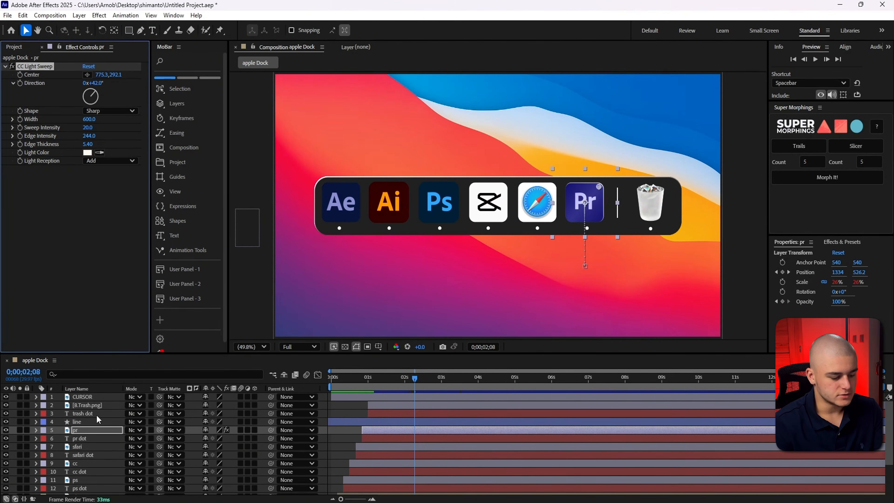
pyautogui.click(88, 407)
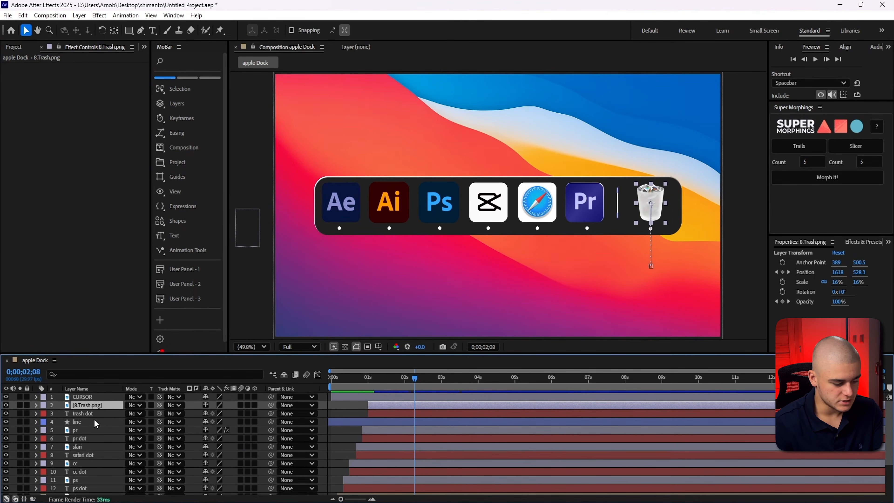
pyautogui.scroll(-1, 94, 431)
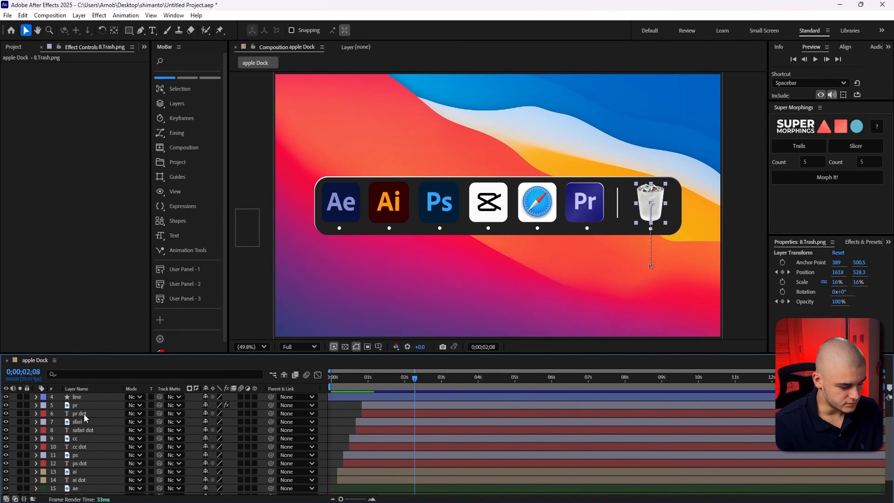
pyautogui.keyDown('ctrl'); pyautogui.click(80, 422); pyautogui.keyUp('ctrl')
pyautogui.keyDown('ctrl'); pyautogui.click(81, 455); pyautogui.keyUp('ctrl')
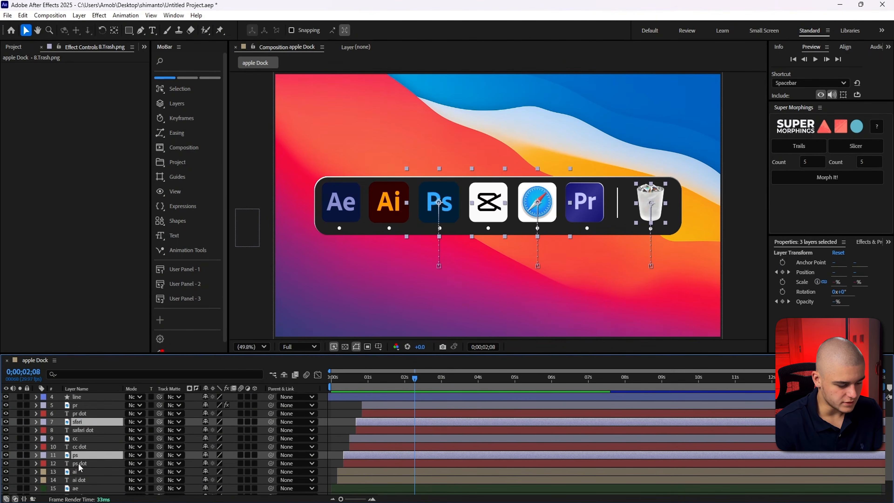
pyautogui.keyDown('ctrl'); pyautogui.click(81, 488); pyautogui.keyUp('ctrl')
pyautogui.hotkey('ctrl', 'v')
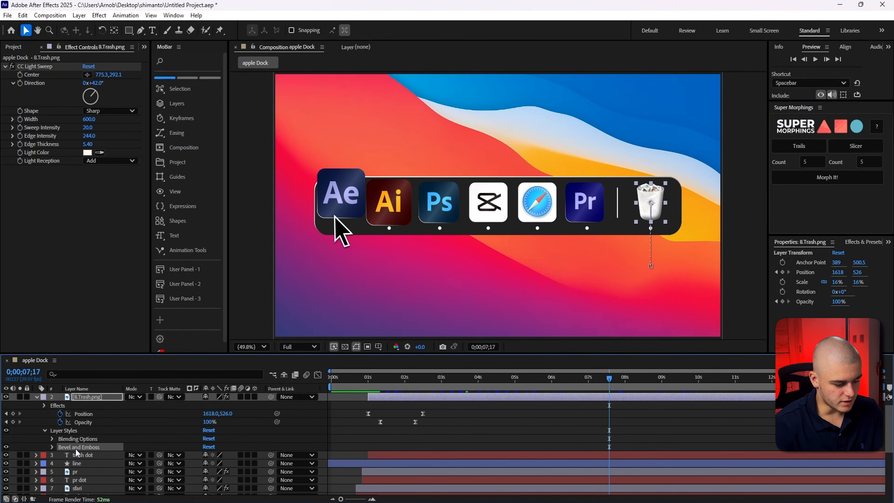
# Copy the trash layer's Bevel and Emboss style onto the pr layer and set its size to 4
pyautogui.scroll(-1, 127, 445)
pyautogui.scroll(-2, 84, 463)
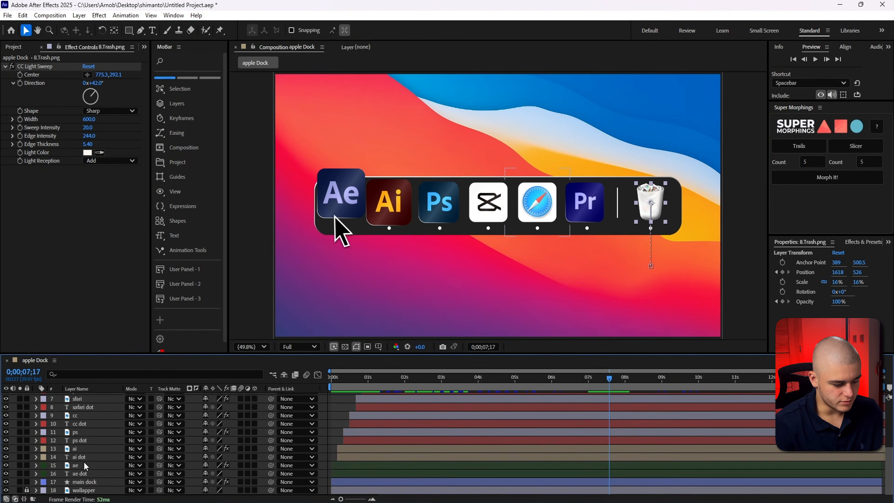
pyautogui.click(81, 407)
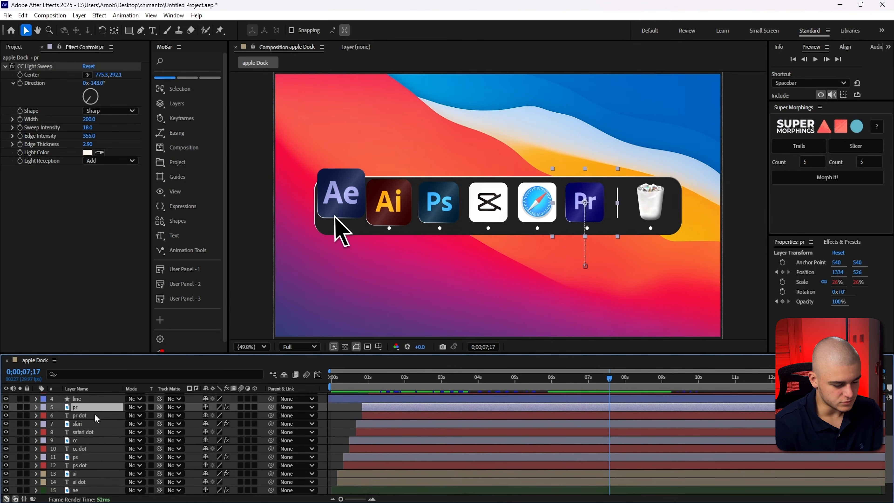
pyautogui.press('u')
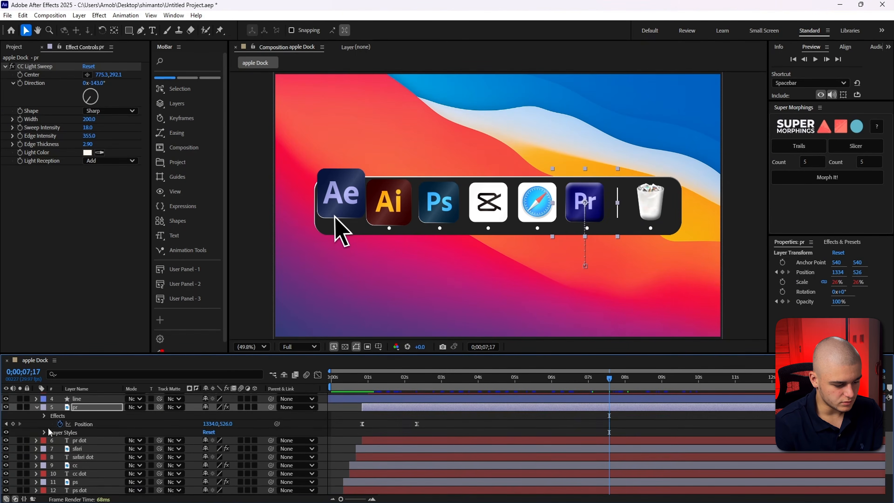
pyautogui.click(43, 432)
pyautogui.scroll(-2, 67, 449)
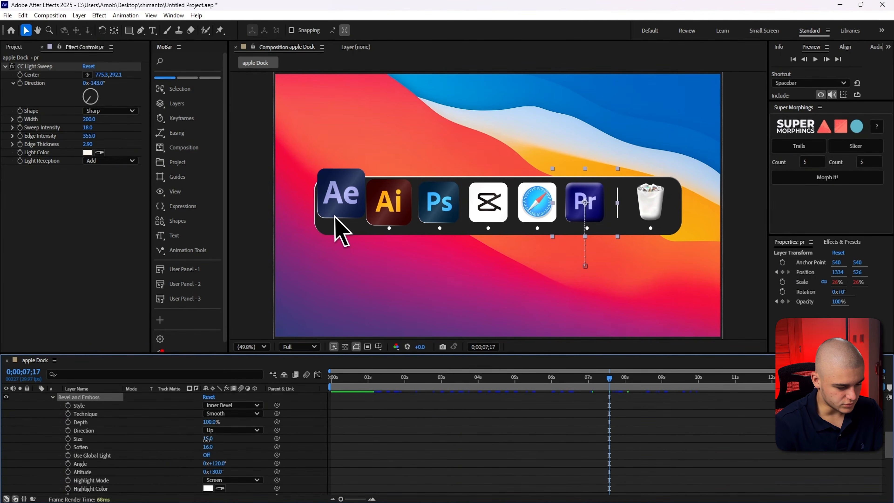
pyautogui.moveTo(207, 438); pyautogui.dragTo(198, 441)
pyautogui.scroll(3, 178, 452)
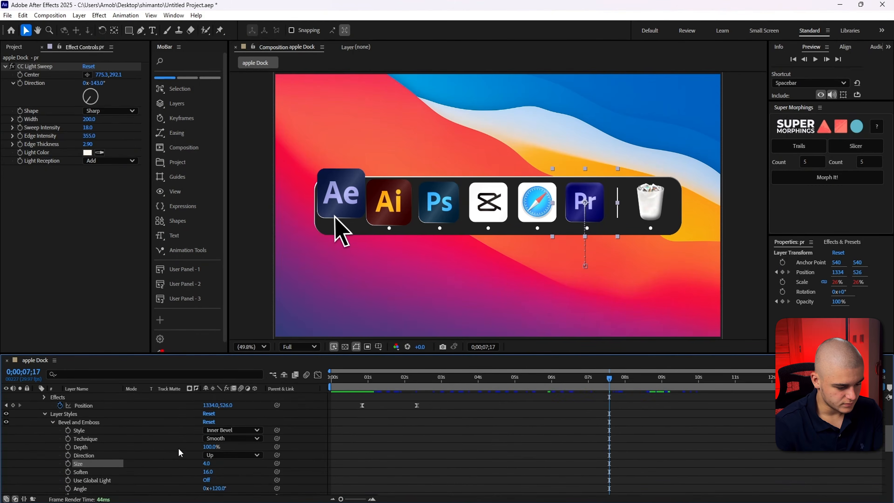
# Copy the pr layer's Bevel and Emboss style onto the safari icon layer
pyautogui.click(52, 446)
pyautogui.rightClick(75, 449)
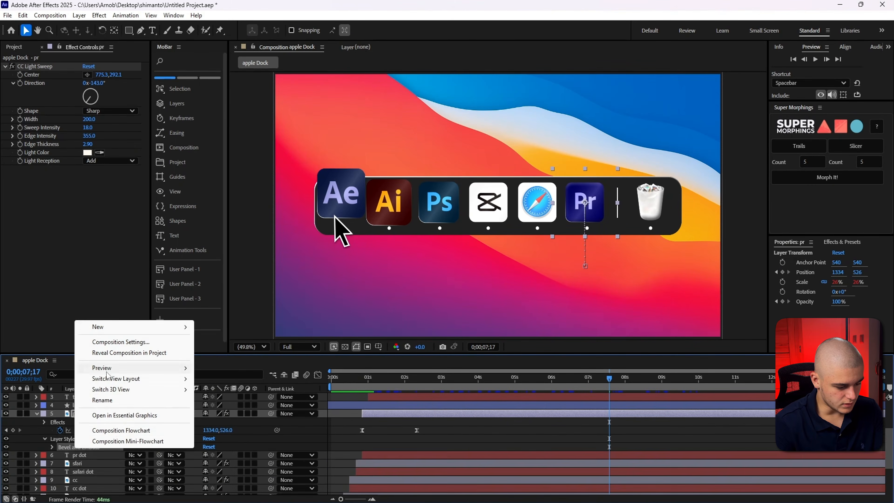
pyautogui.click(102, 400)
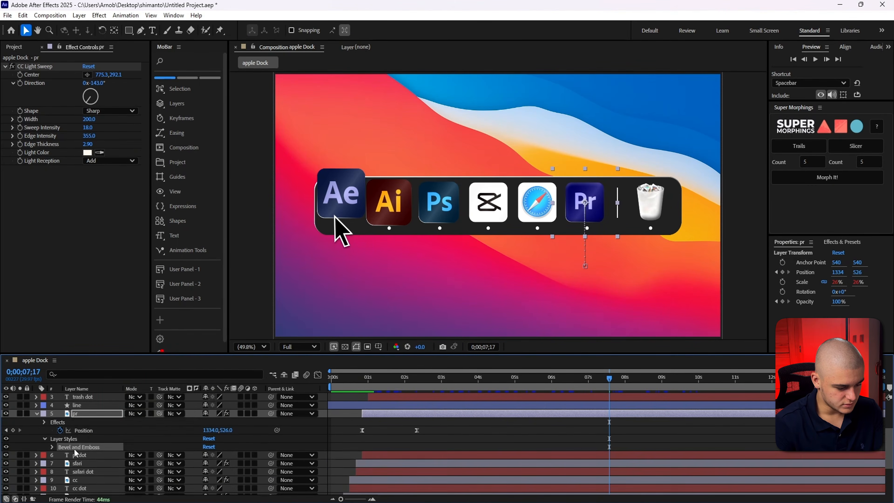
pyautogui.scroll(-3, 84, 454)
pyautogui.click(86, 438)
pyautogui.press('u')
pyautogui.scroll(-3, 122, 452)
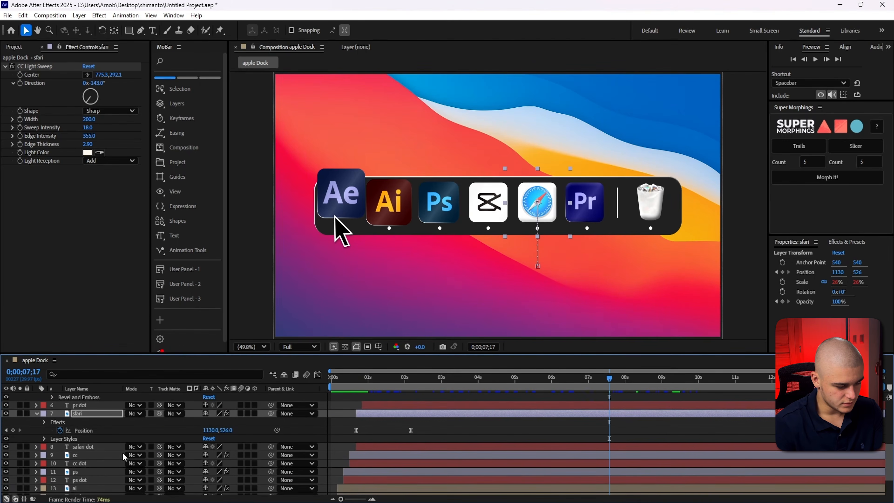
# Paste the same Bevel and Emboss style onto the cc and ps icon layers
pyautogui.click(84, 454)
pyautogui.press('u')
pyautogui.scroll(-2, 116, 456)
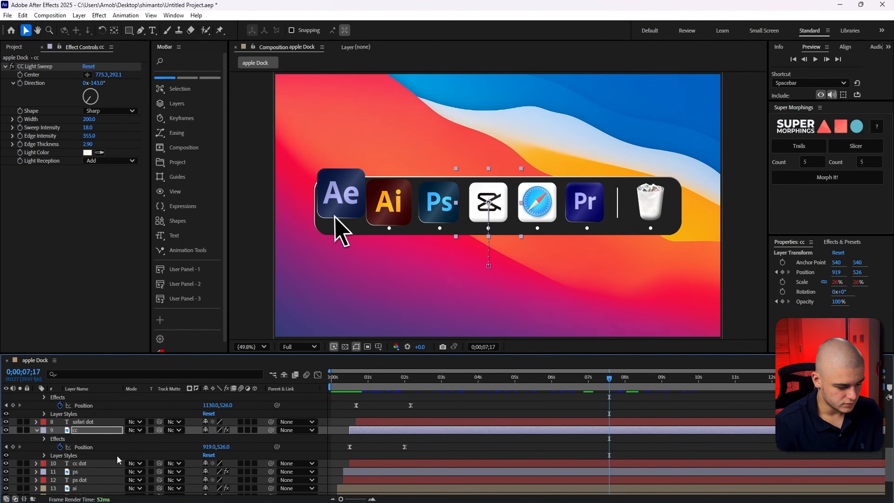
pyautogui.scroll(-2, 83, 453)
pyautogui.click(83, 447)
pyautogui.press('u')
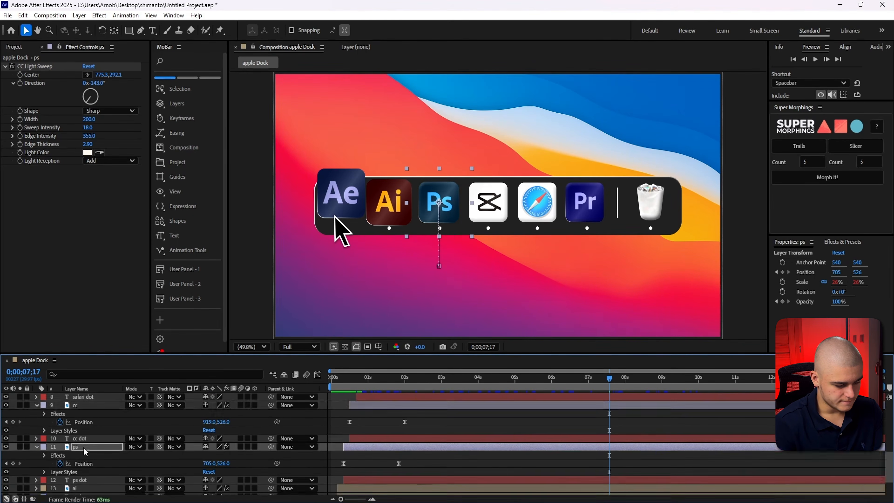
# Paste the copied Bevel and Emboss style onto the ai and ae icon layers
pyautogui.scroll(-3, 83, 447)
pyautogui.click(82, 450)
pyautogui.scroll(-3, 82, 451)
pyautogui.scroll(3, 43, 431)
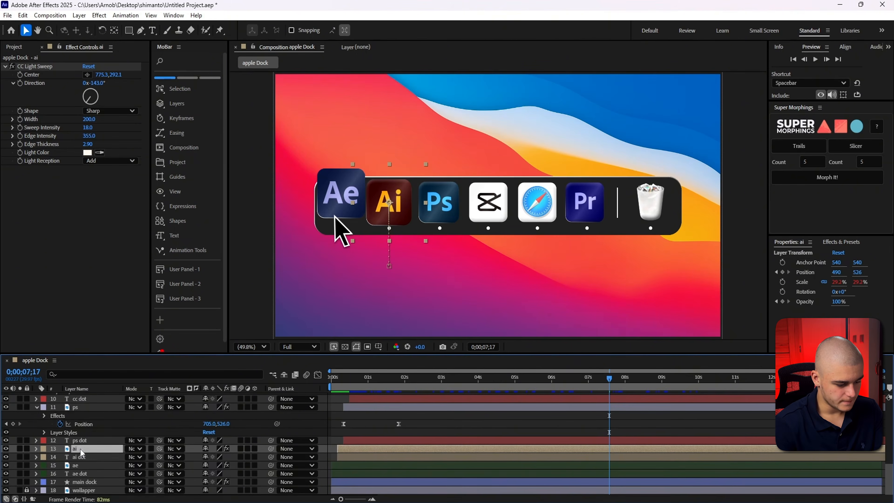
pyautogui.click(83, 466)
pyautogui.press('u')
pyautogui.scroll(-1, 83, 470)
pyautogui.hotkey('ctrl', 'a')
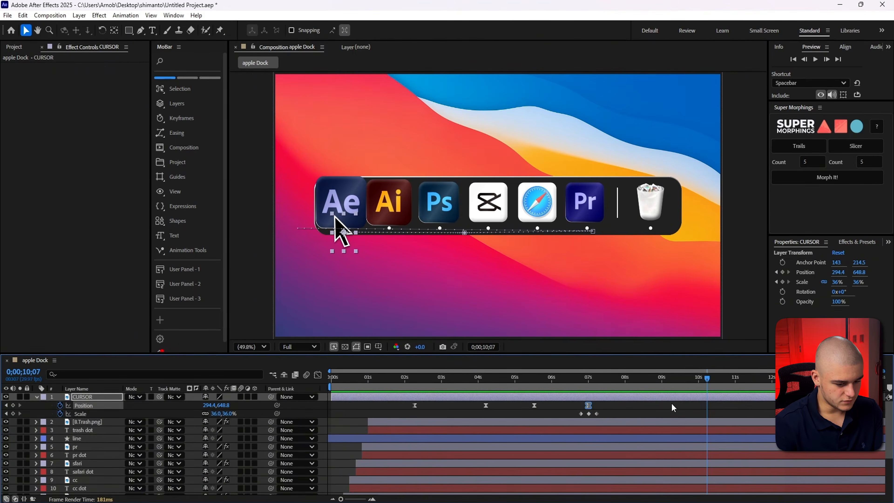
# Keyframe the cursor moving off the dock to 501.2,899.7 at 0;00;11;12 and lengthen the ease at the end of that move
pyautogui.moveTo(709, 384); pyautogui.dragTo(738, 386)
pyautogui.moveTo(350, 246); pyautogui.dragTo(389, 297)
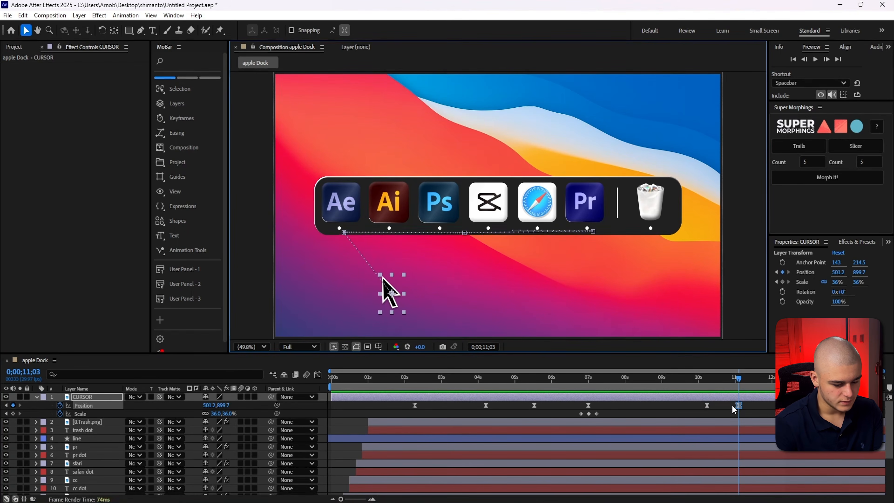
pyautogui.click(746, 411)
pyautogui.moveTo(754, 404); pyautogui.dragTo(696, 412)
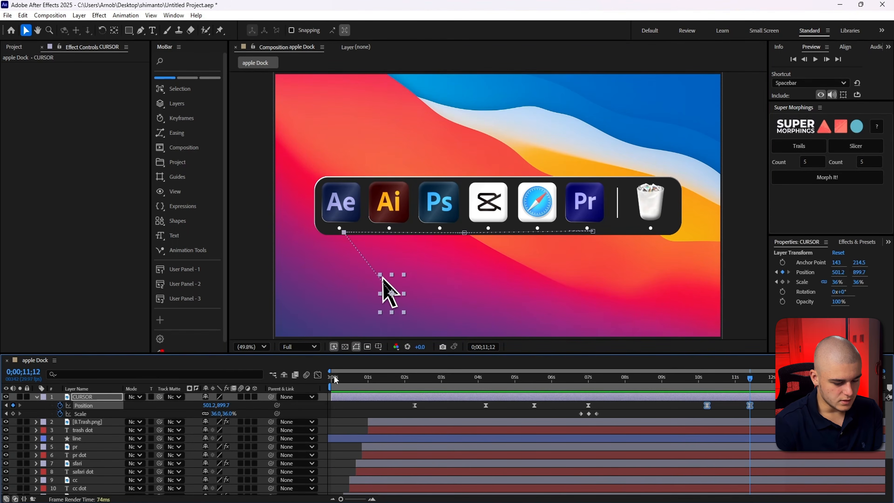
pyautogui.click(320, 376)
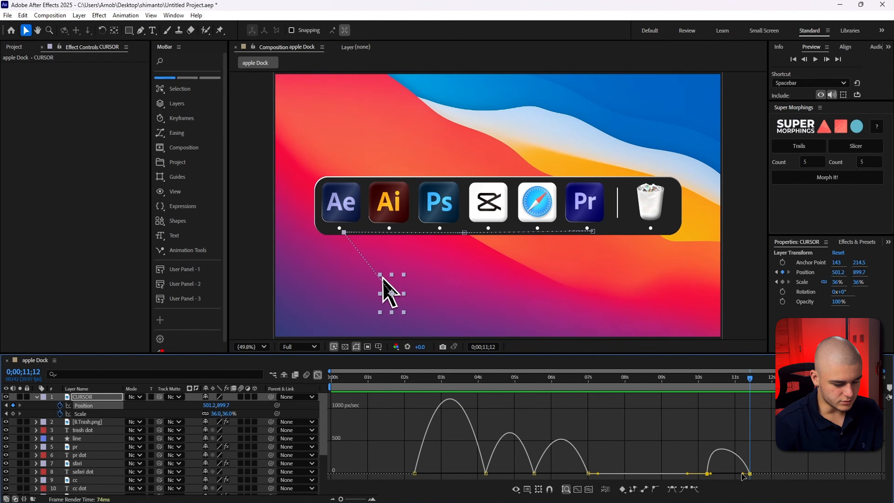
pyautogui.moveTo(742, 474); pyautogui.dragTo(731, 474)
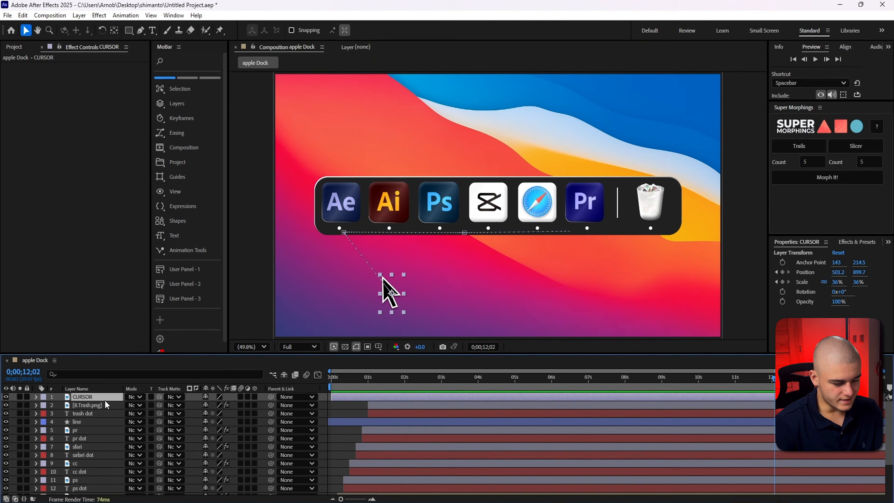
# Apply Deep Glow 2 to the CURSOR layer with a radius of 90
pyautogui.hotkey('ctrl', 'space')
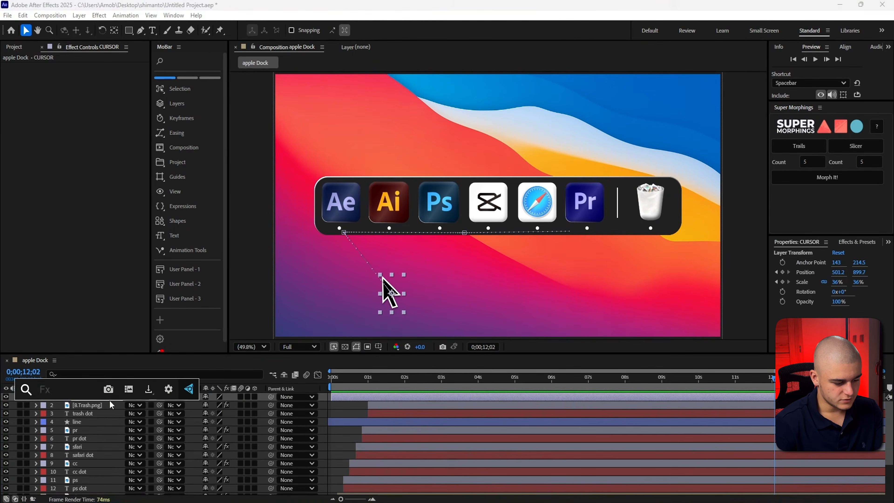
pyautogui.write('deep')
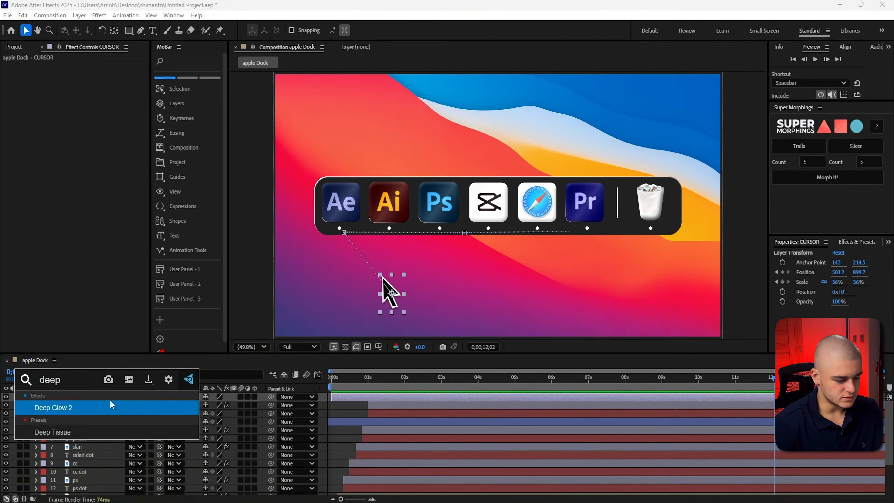
pyautogui.press('Return')
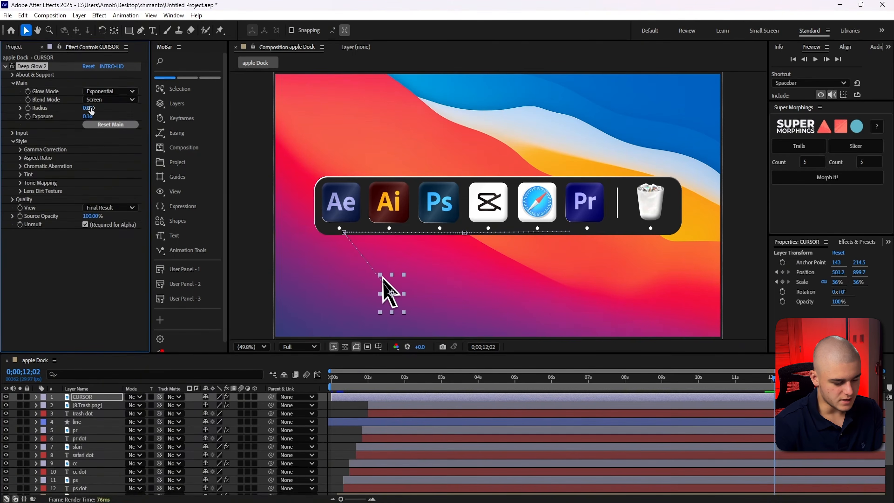
pyautogui.moveTo(91, 108); pyautogui.dragTo(116, 108)
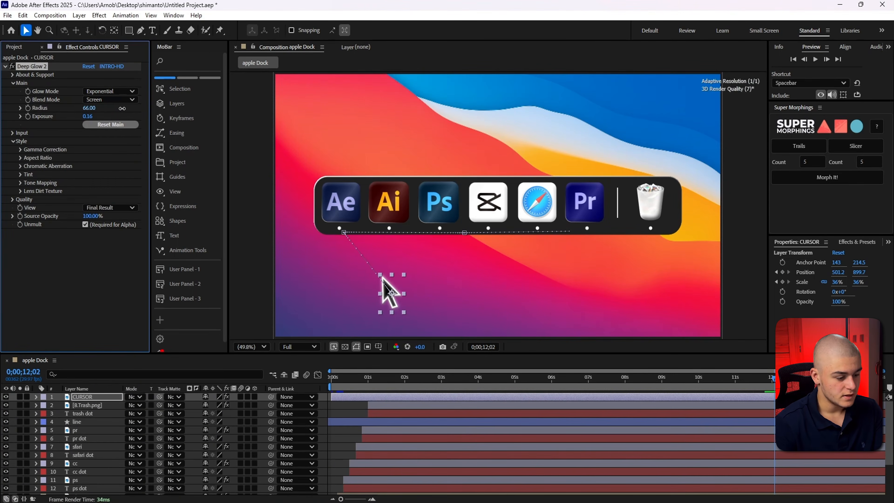
pyautogui.moveTo(124, 108); pyautogui.dragTo(170, 111)
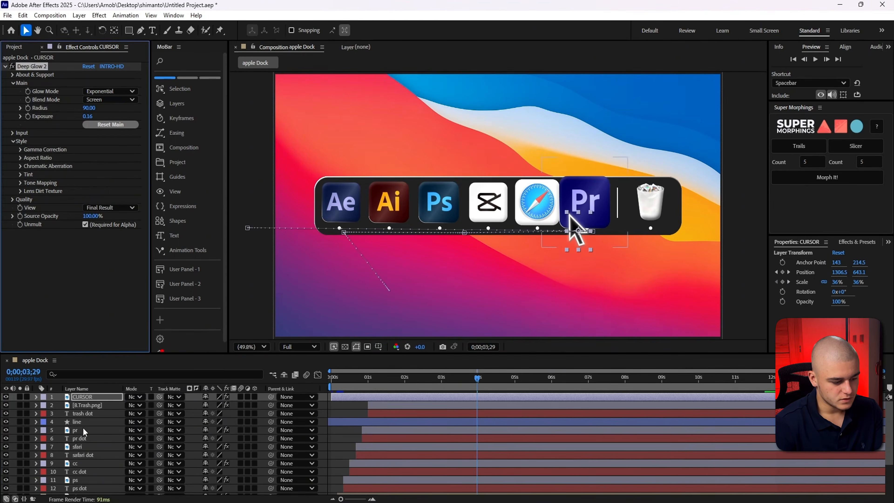
# Add the cursor's Deep Glow 2 to the pr layer with a radius of 21 and an exposure of 0.13
pyautogui.click(81, 430)
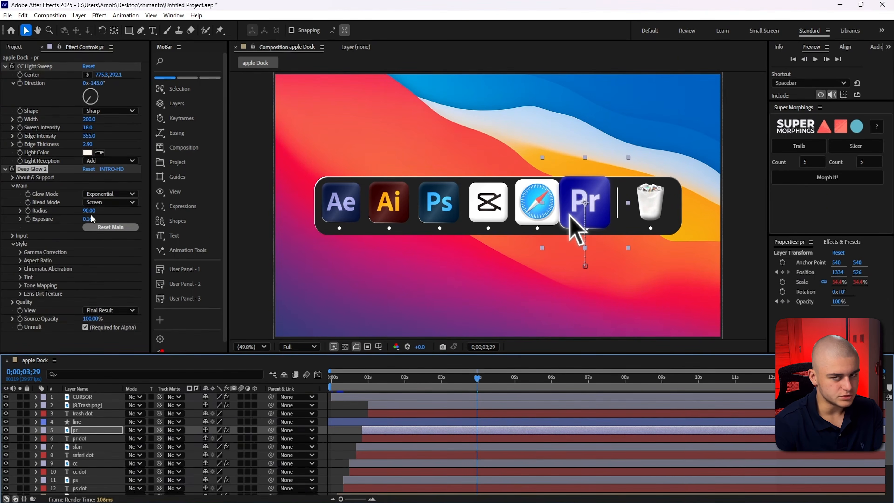
pyautogui.moveTo(89, 210); pyautogui.dragTo(60, 217)
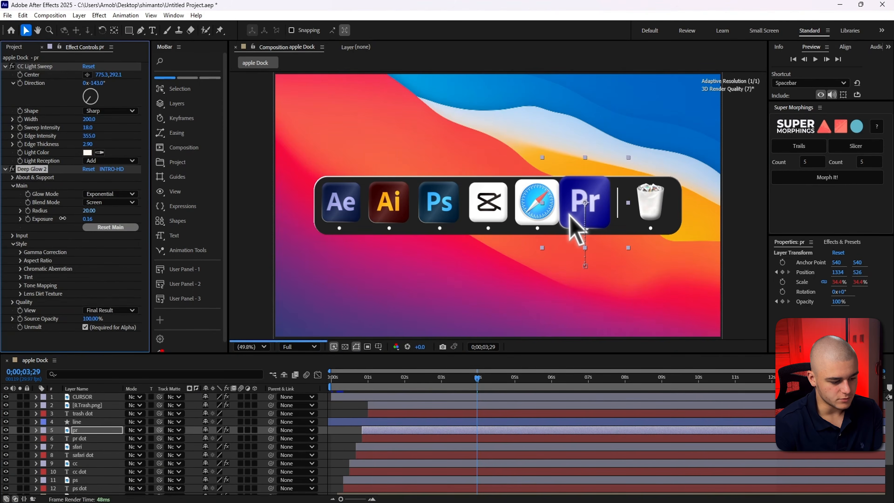
pyautogui.click(87, 220)
pyautogui.write('0.3')
pyautogui.press('Return')
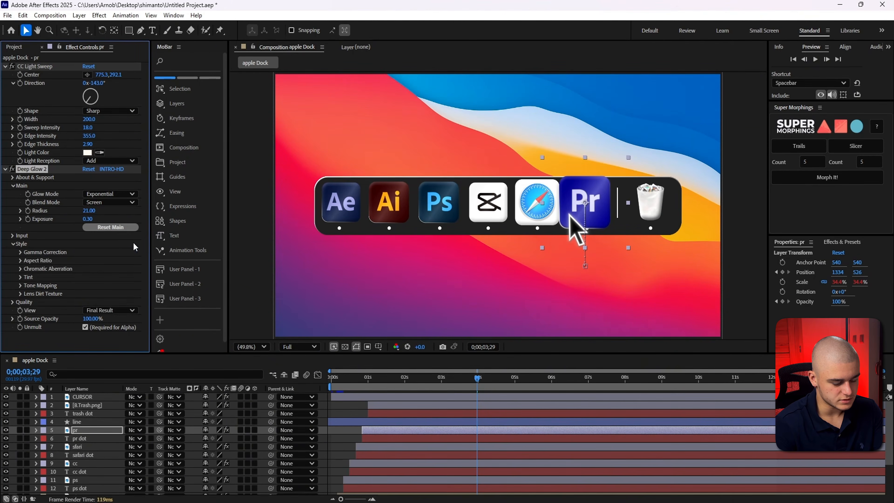
pyautogui.write('.13')
pyautogui.press('Return')
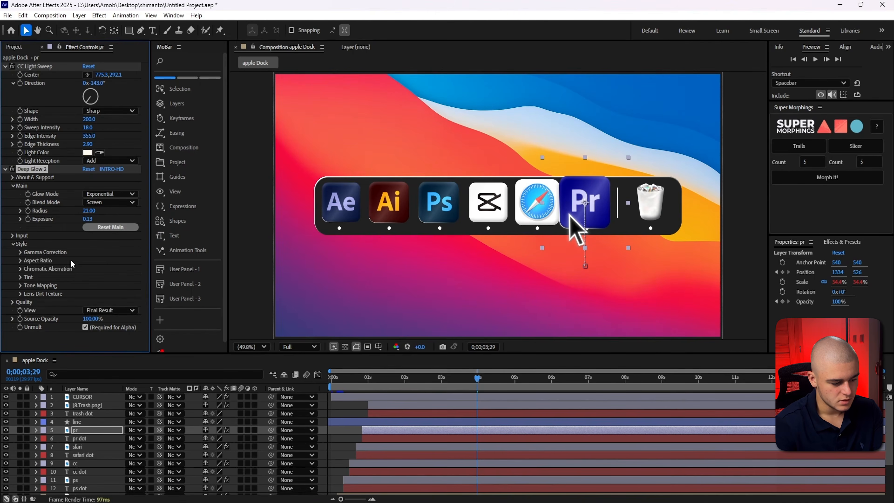
# Try a Deep Glow 2 radius of 14 on the pr layer and select the pr, safari, cc, ps, ai and ae layers together
pyautogui.moveTo(86, 212); pyautogui.dragTo(50, 179)
pyautogui.scroll(-1, 69, 430)
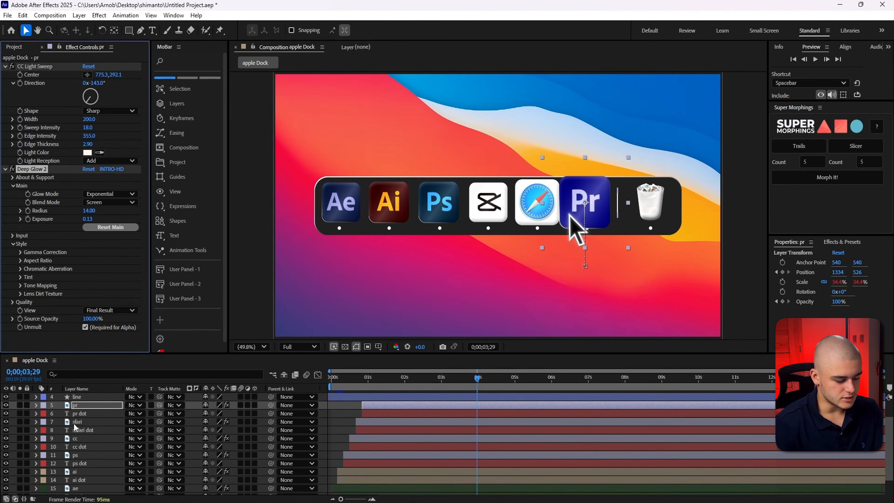
pyautogui.click(79, 407)
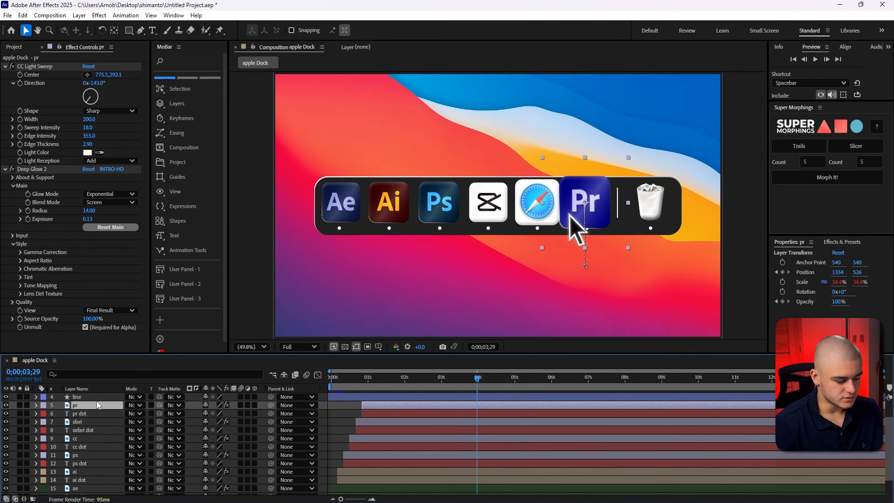
pyautogui.keyDown('ctrl'); pyautogui.click(80, 423); pyautogui.keyUp('ctrl')
pyautogui.keyDown('ctrl'); pyautogui.click(80, 438); pyautogui.keyUp('ctrl')
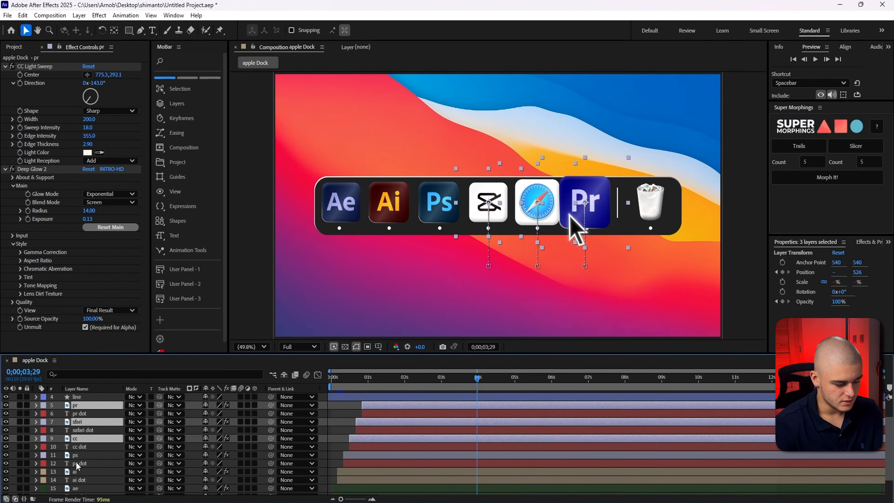
pyautogui.keyDown('ctrl'); pyautogui.click(80, 454); pyautogui.keyUp('ctrl')
pyautogui.keyDown('ctrl'); pyautogui.click(78, 472); pyautogui.keyUp('ctrl')
pyautogui.keyDown('ctrl'); pyautogui.click(77, 488); pyautogui.keyUp('ctrl')
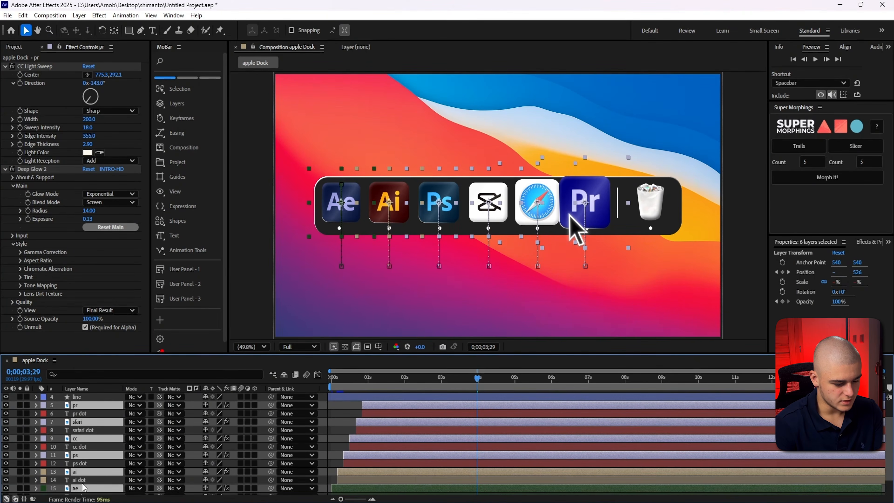
pyautogui.moveTo(488, 379); pyautogui.dragTo(389, 388)
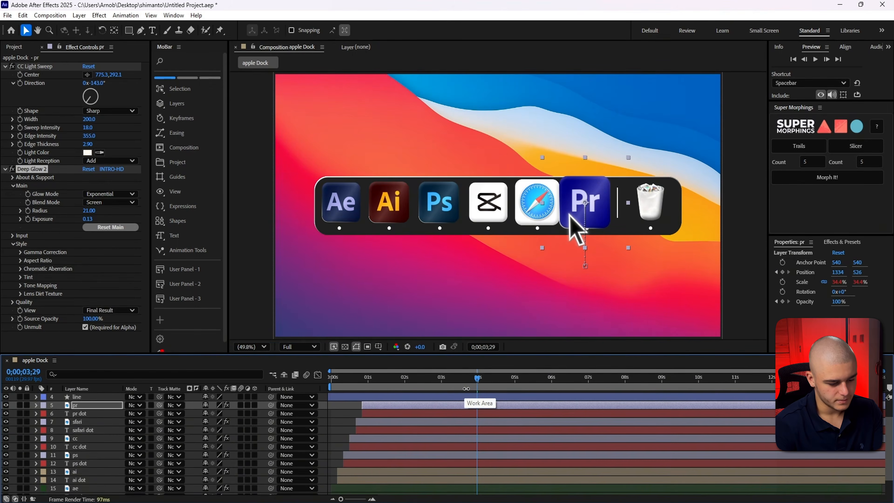
# Undo the last glow change on the pr layer and add Deep Glow 2, radius 14 and exposure 0.13, to the line and all seven dot layers
pyautogui.hotkey('ctrl', 'z')
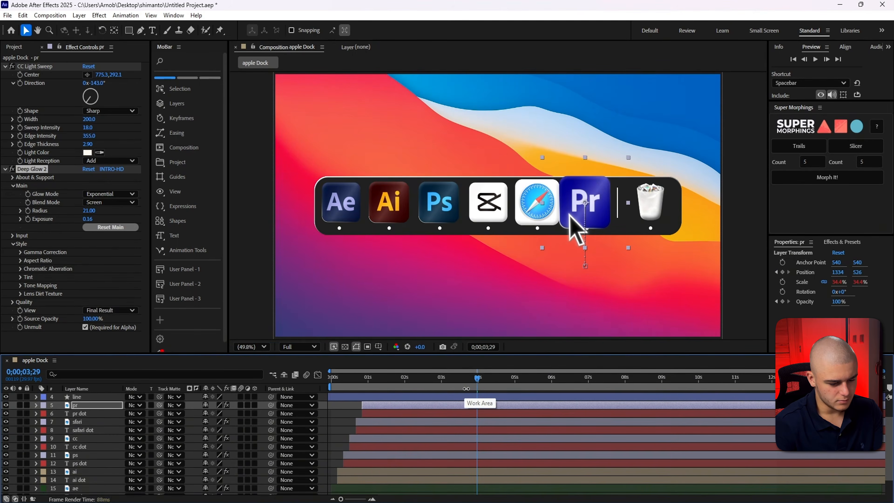
pyautogui.click(82, 413)
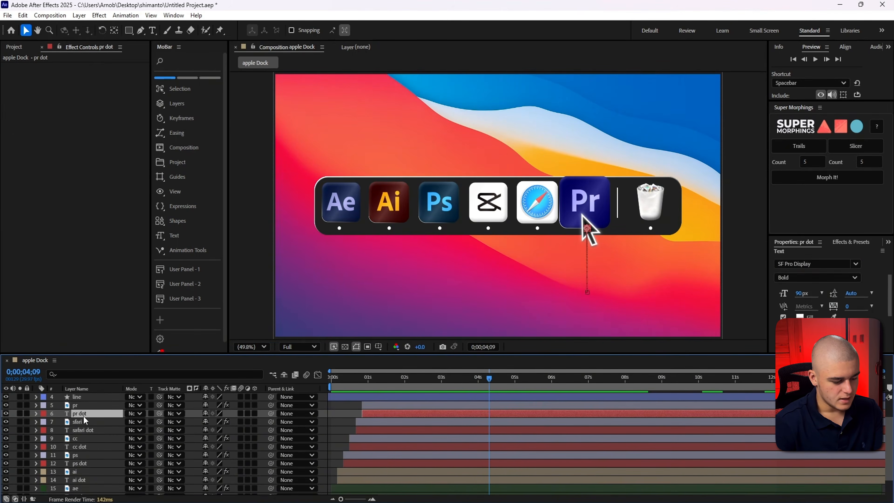
pyautogui.keyDown('ctrl'); pyautogui.click(80, 431); pyautogui.keyUp('ctrl')
pyautogui.scroll(3, 101, 436)
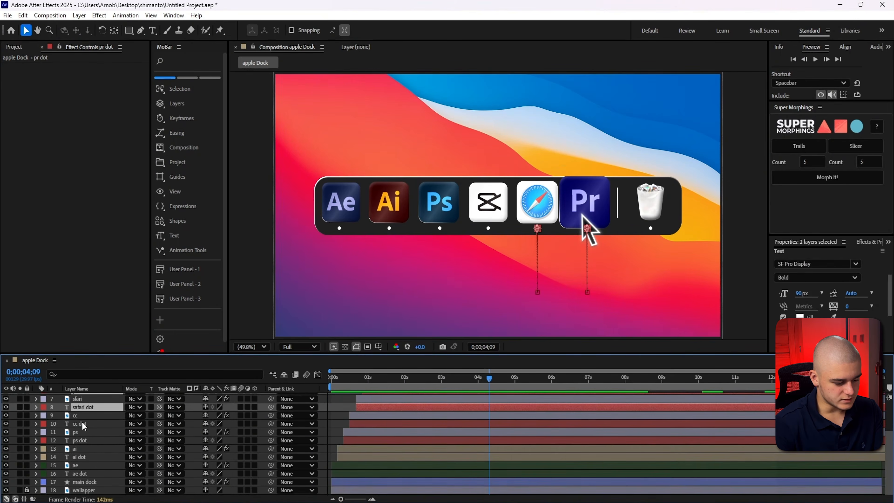
pyautogui.keyDown('ctrl'); pyautogui.click(81, 422); pyautogui.keyUp('ctrl')
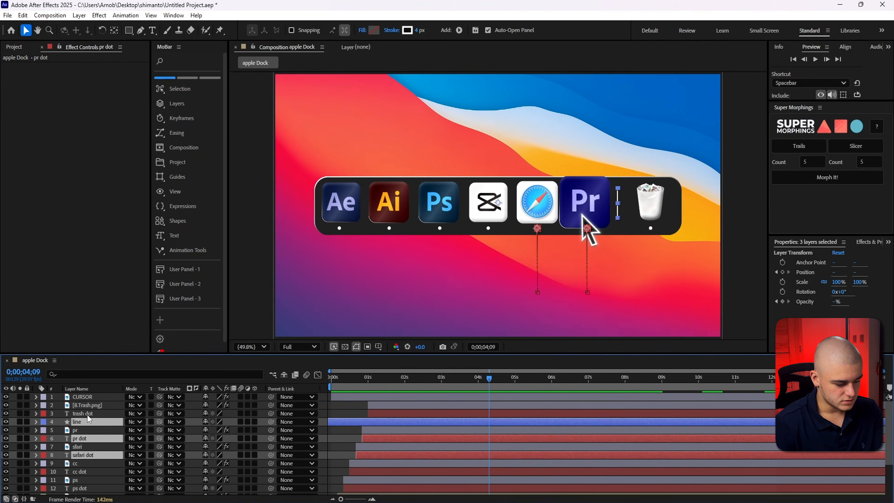
pyautogui.keyDown('ctrl'); pyautogui.click(87, 414); pyautogui.keyUp('ctrl')
pyautogui.scroll(-3, 94, 430)
pyautogui.keyDown('ctrl'); pyautogui.click(76, 424); pyautogui.keyUp('ctrl')
pyautogui.keyDown('ctrl'); pyautogui.click(76, 440); pyautogui.keyUp('ctrl')
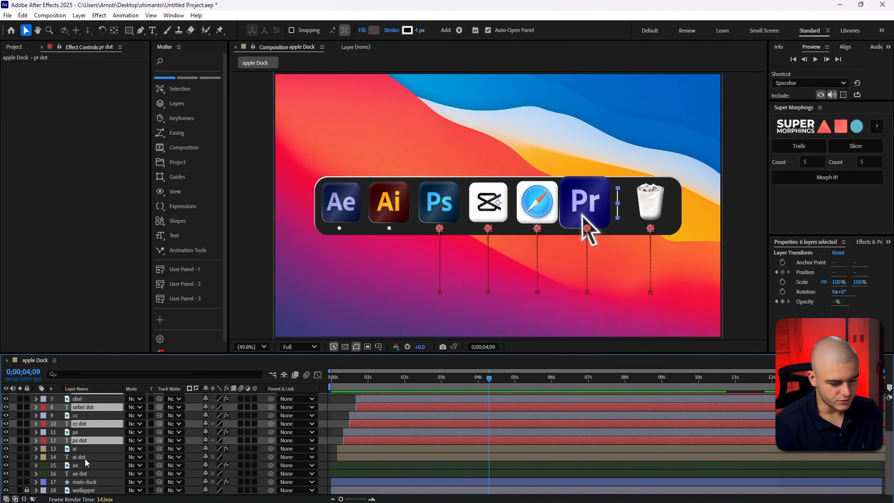
pyautogui.keyDown('ctrl'); pyautogui.click(78, 455); pyautogui.keyUp('ctrl')
pyautogui.keyDown('ctrl'); pyautogui.click(81, 473); pyautogui.keyUp('ctrl')
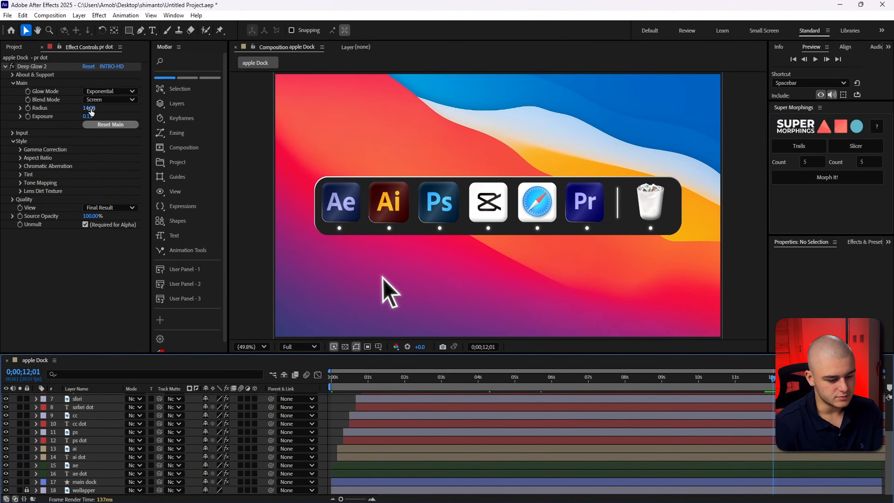
# Set the pr dot layer's Deep Glow 2 to a radius of 242 and an exposure of 0.32, and view it at 0;00;04;06
pyautogui.moveTo(91, 111)
pyautogui.mouseDown()
pyautogui.moveTo(123, 108)
pyautogui.moveTo(104, 113)
pyautogui.mouseUp()
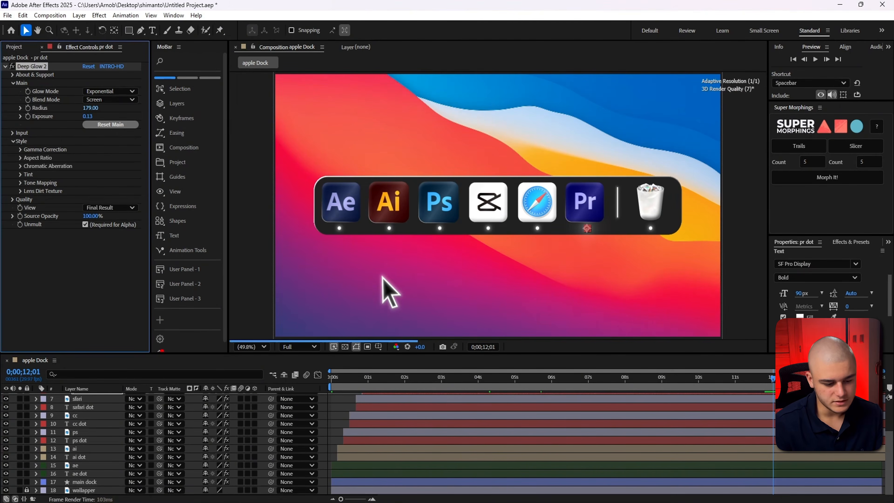
pyautogui.click(479, 387)
pyautogui.moveTo(479, 389); pyautogui.dragTo(486, 390)
# Set the Deep Glow 2 radius on the line layer to 67
pyautogui.scroll(3, 148, 440)
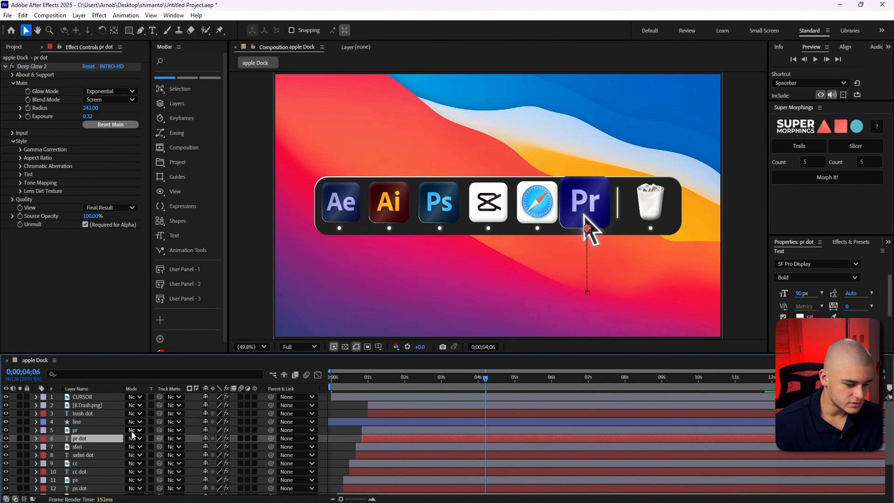
pyautogui.click(101, 422)
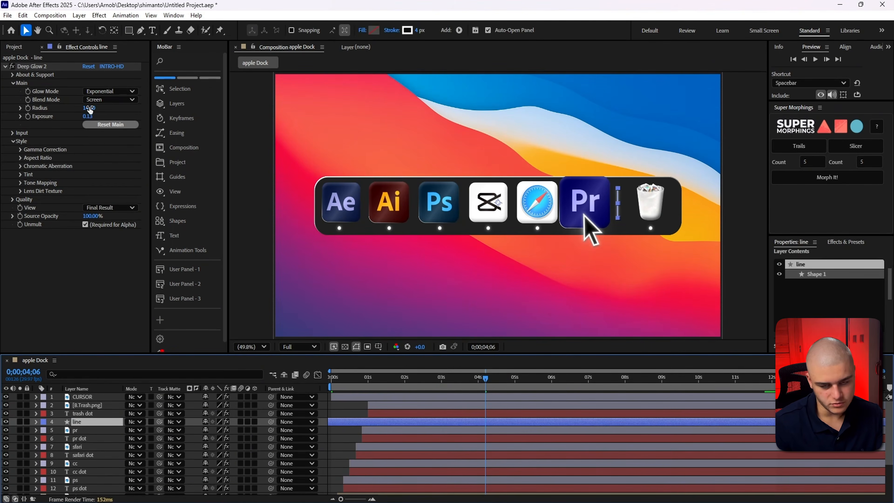
pyautogui.moveTo(88, 108); pyautogui.dragTo(116, 112)
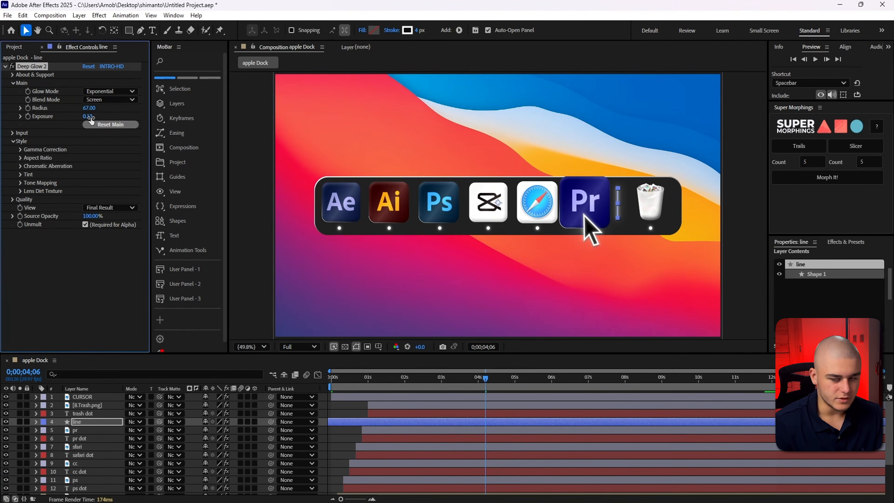